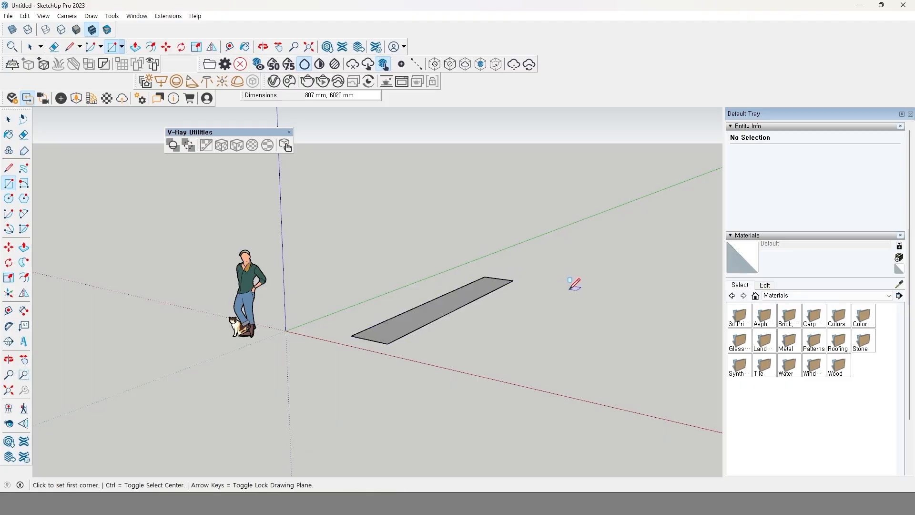
Set the dimensions of the ground rectangle to 400 by 5000 mm
text(2000)
key(ctrl+z)
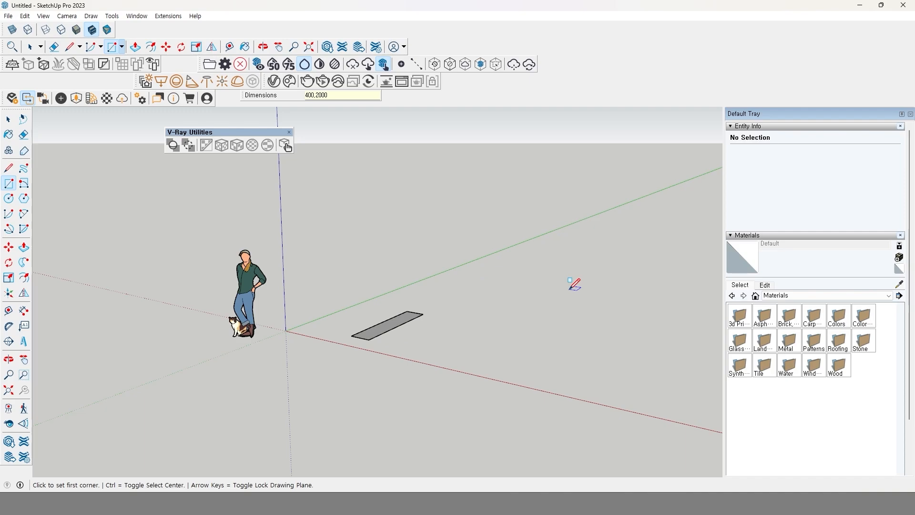
scroll(396, 310, up, 3)
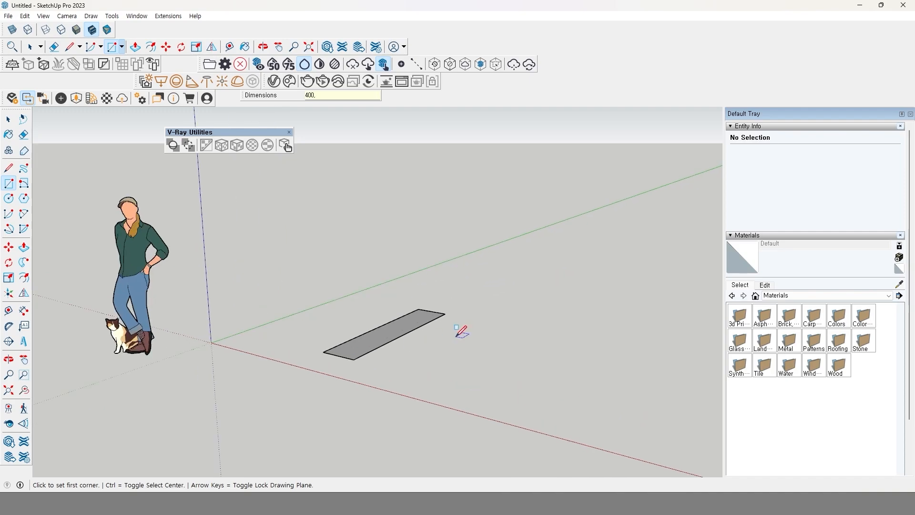
key(Return)
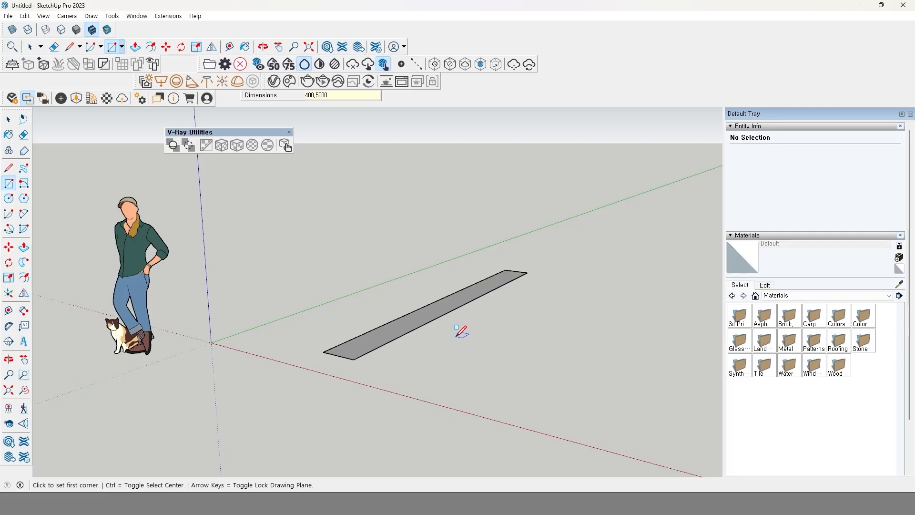
Make a group from the ground rectangle's face and all its edges
key(space)
middle_drag(463, 341, 408, 329)
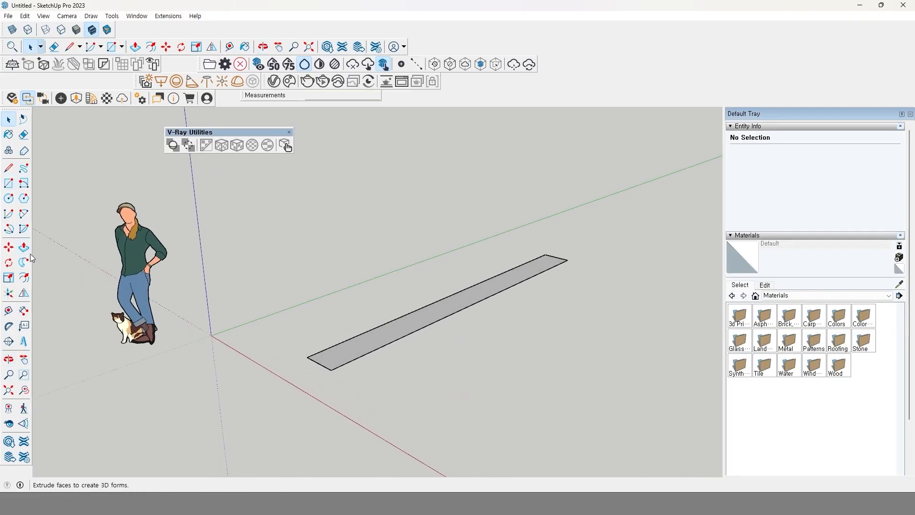
double_click(360, 350)
right_click(361, 349)
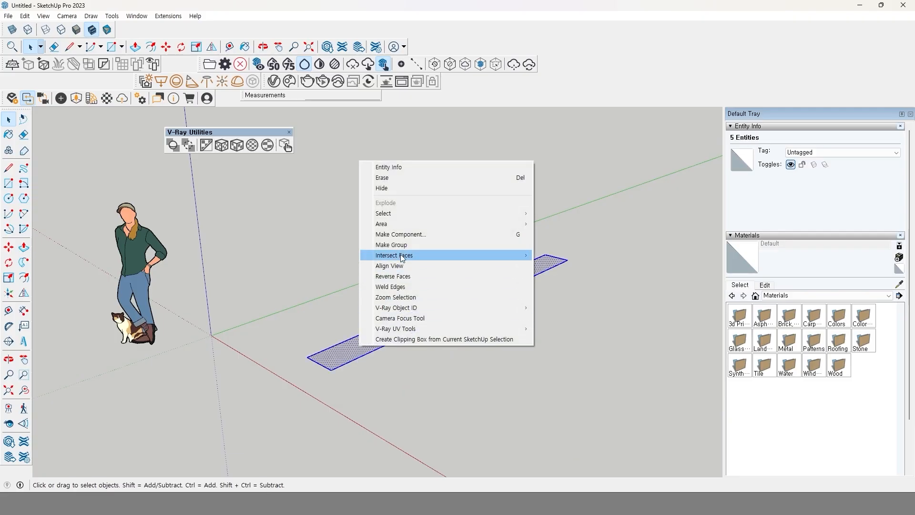
click(406, 248)
Push/Pull the face inside the group up to a wall height of 2400 mm, and leave group editing
double_click(376, 341)
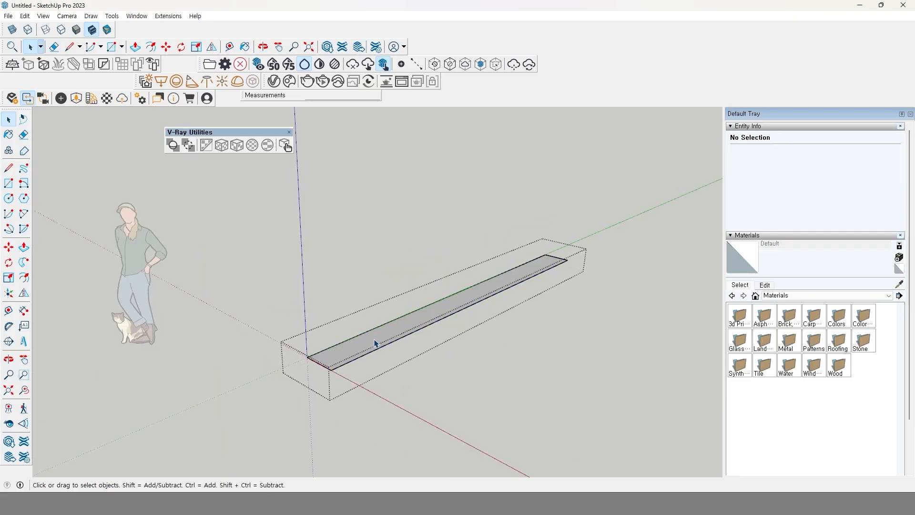
click(24, 247)
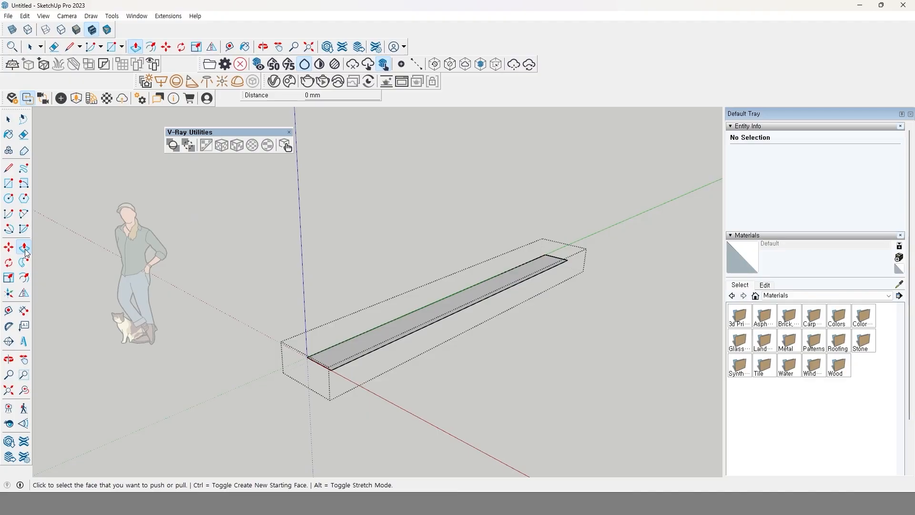
click(367, 344)
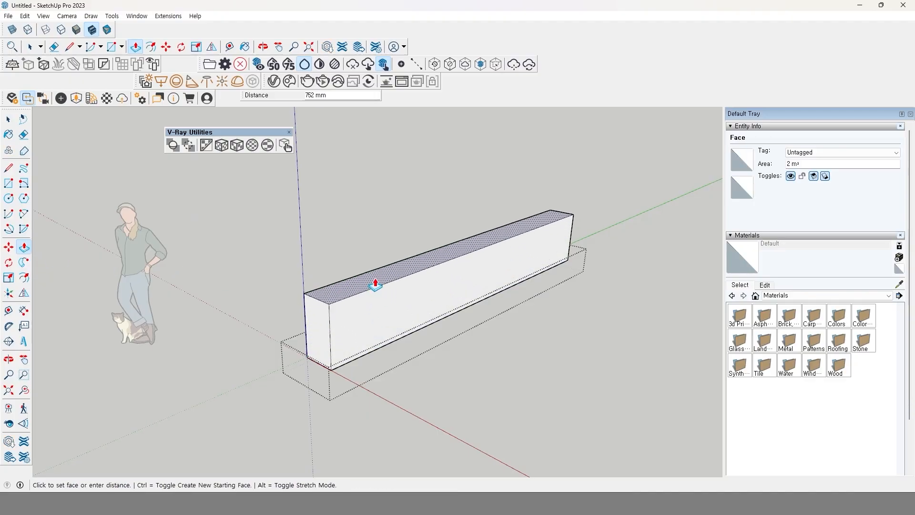
click(374, 284)
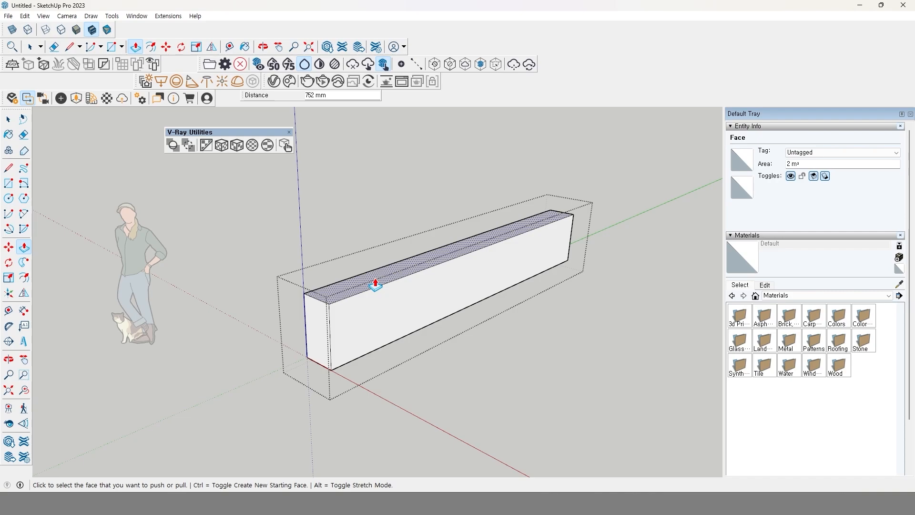
text(2400)
key(Return)
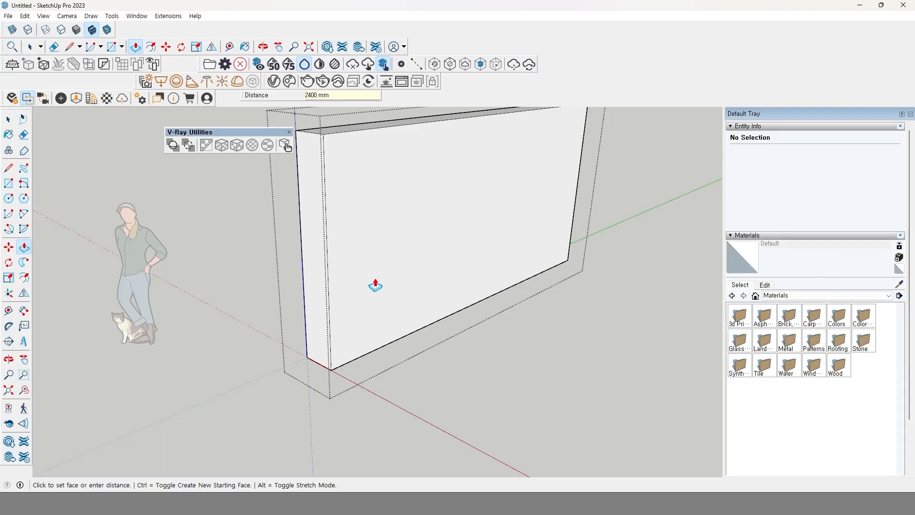
key(space)
click(572, 364)
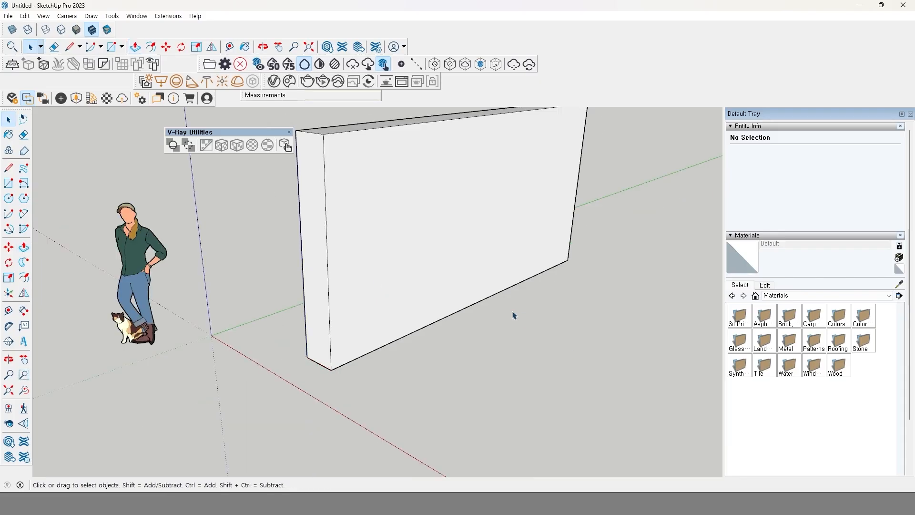
Draw a narrow upright rectangle about 873 by 248 mm on the wall's large front face
click(453, 265)
middle_drag(477, 251, 493, 280)
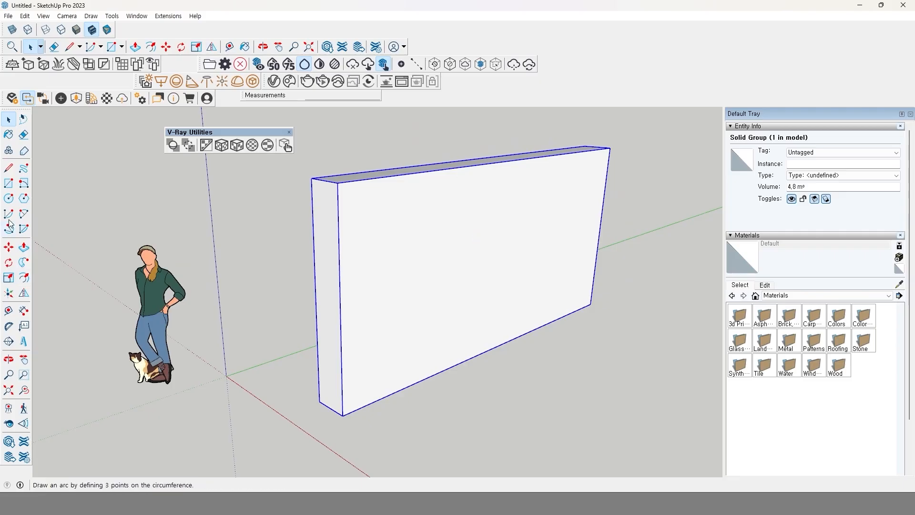
click(12, 185)
click(401, 214)
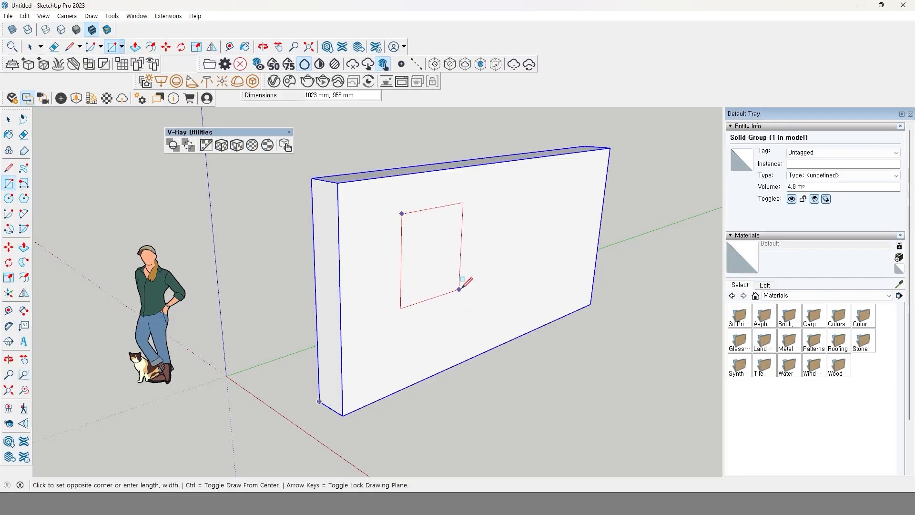
click(417, 290)
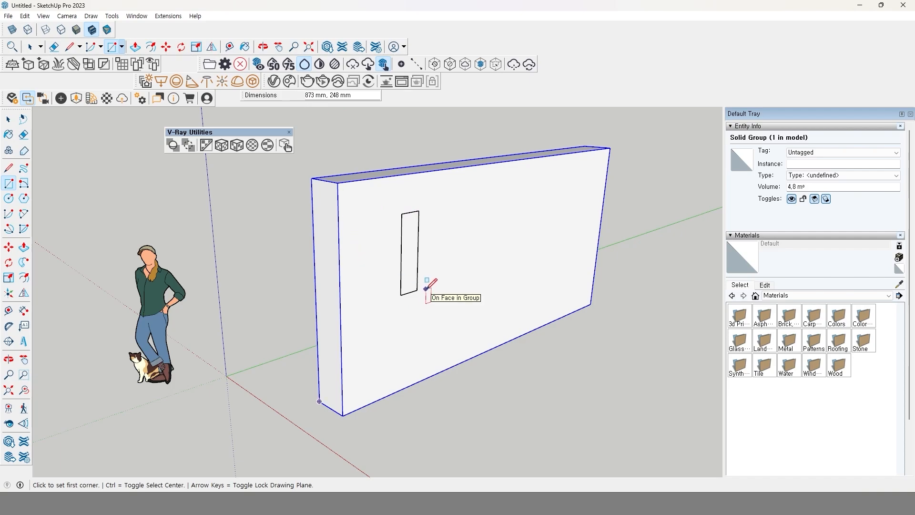
click(420, 435)
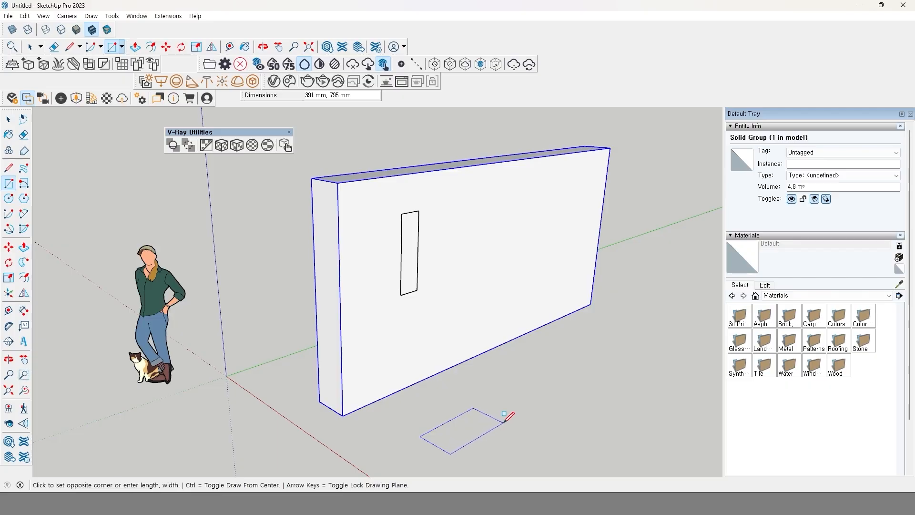
click(544, 397)
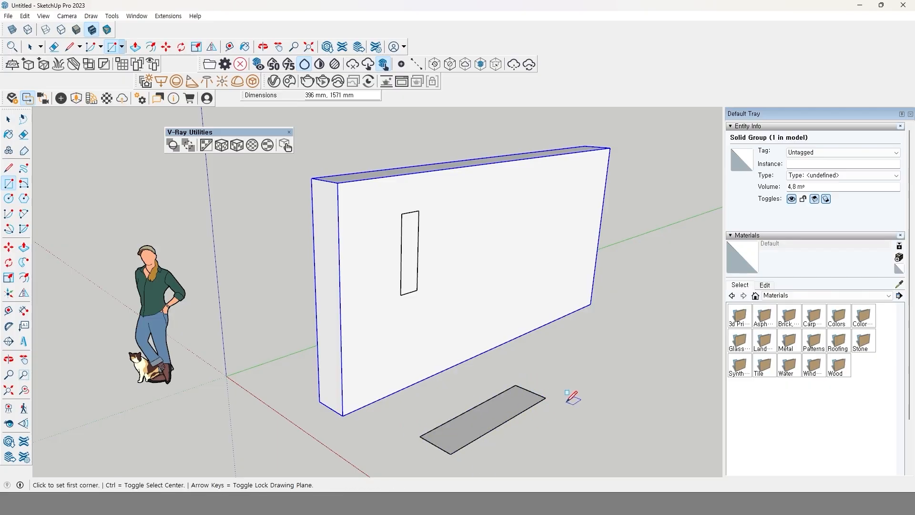
key(ctrl+z)
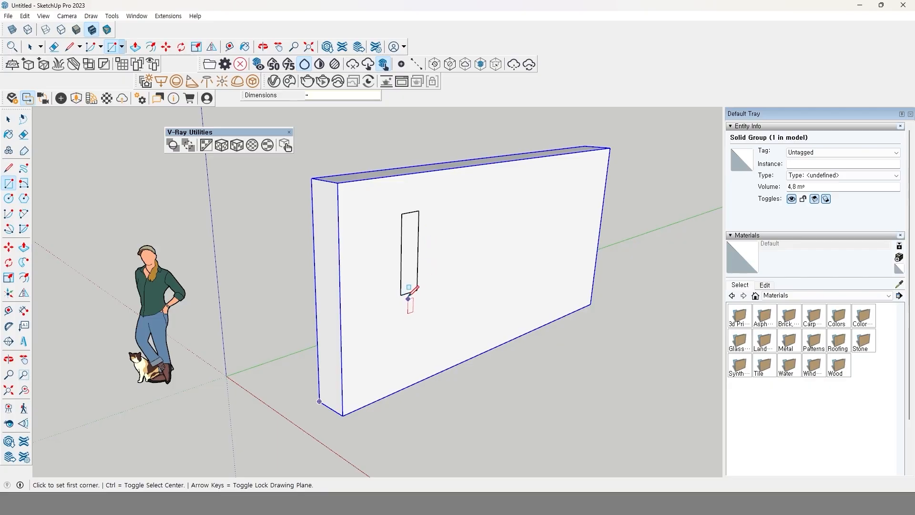
Delete the narrow rectangle, face and edges, from the wall's front
key(space)
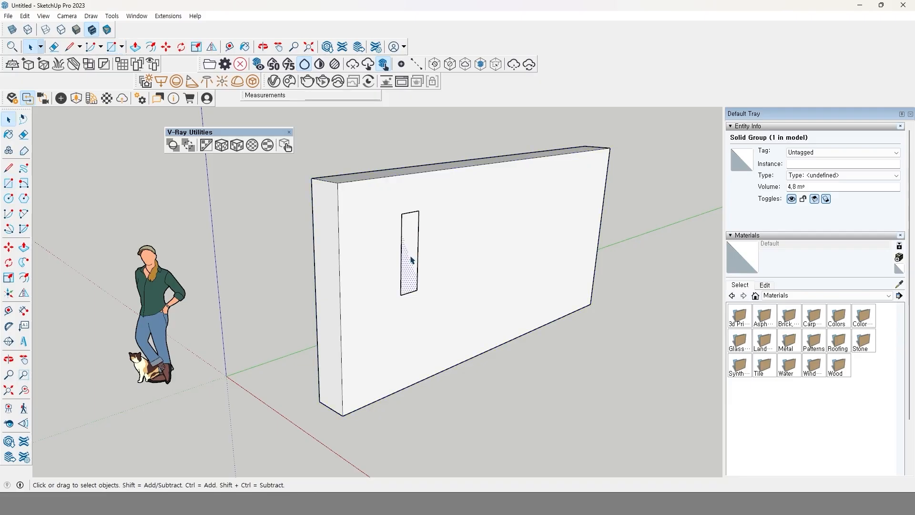
double_click(412, 259)
key(Delete)
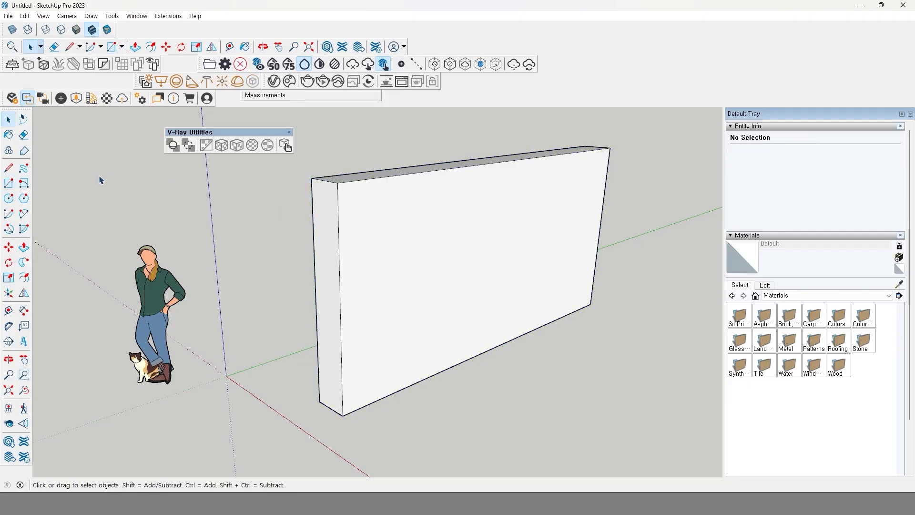
Draw a rectangle on the upper near part of the wall's front face, 700 mm high and 1000 mm wide
click(8, 184)
click(371, 215)
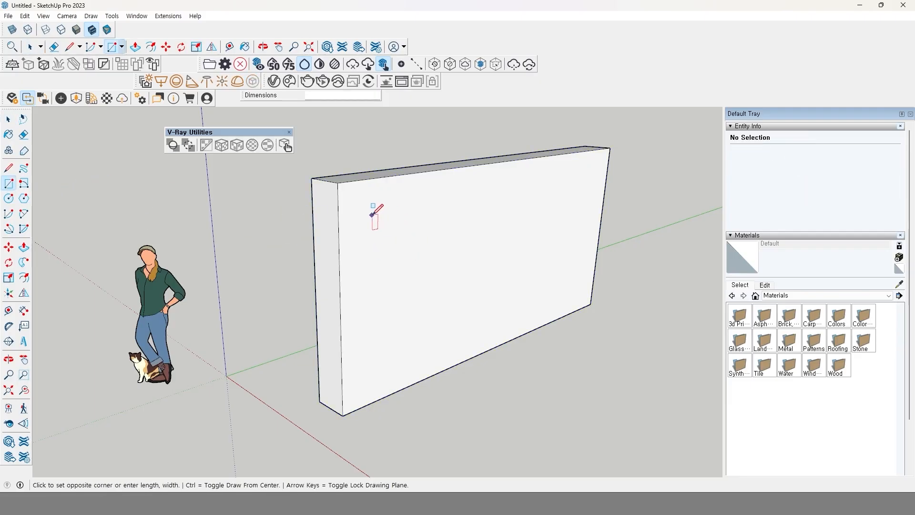
click(383, 305)
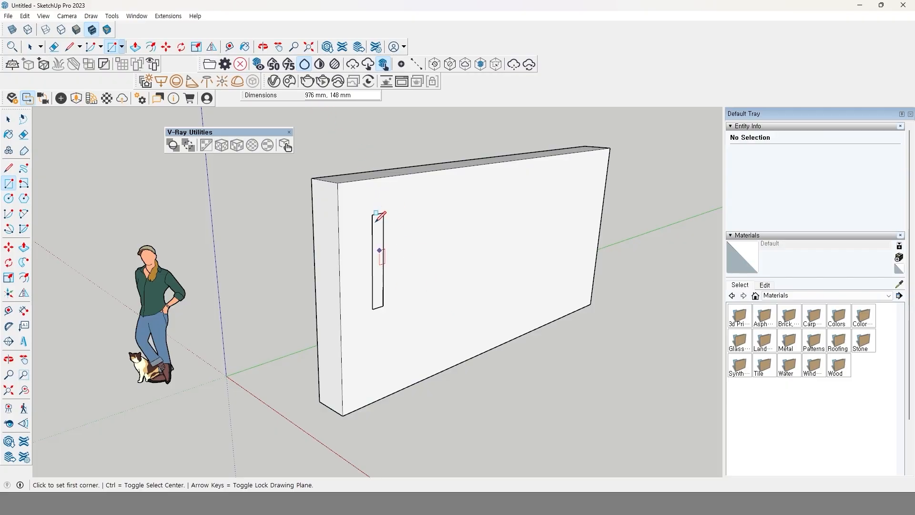
text(1200,1200)
key(Return)
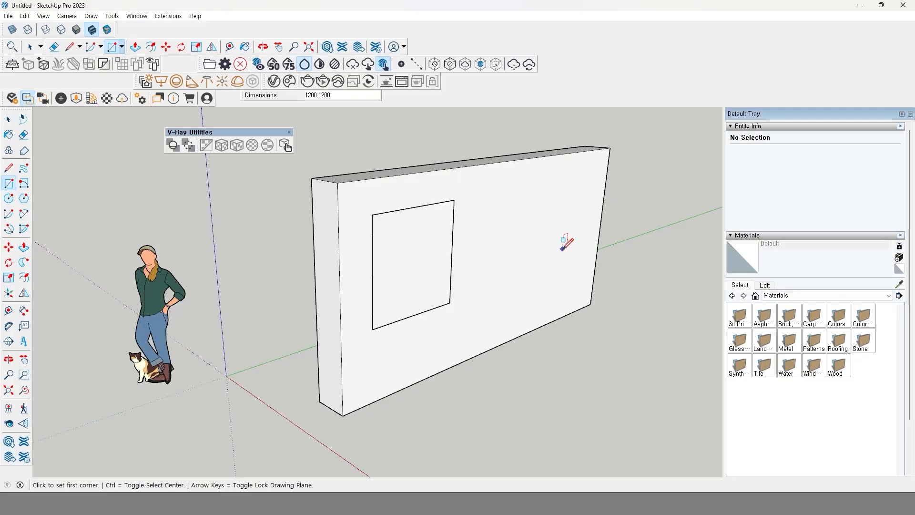
text(70)
key(Return)
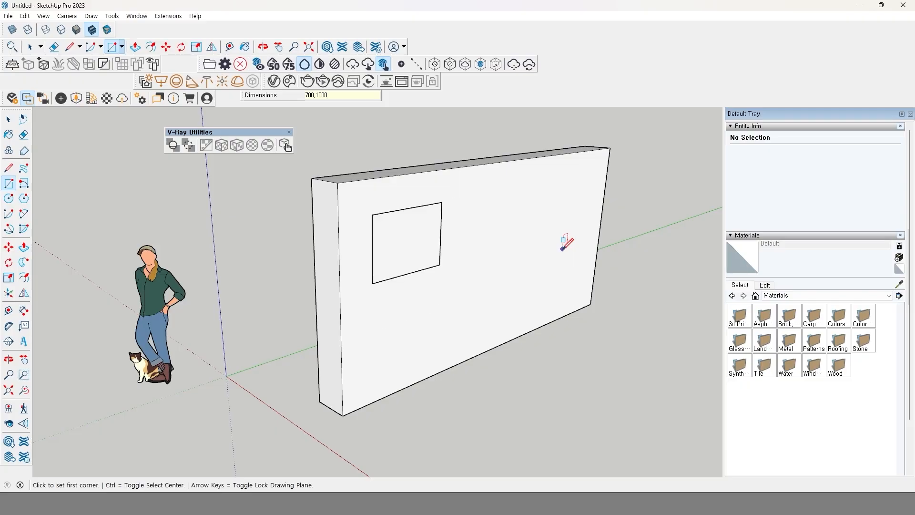
Move the whole 700 by 1000 mm rectangle about 513 mm across the wall's front face, away from the near end
click(9, 122)
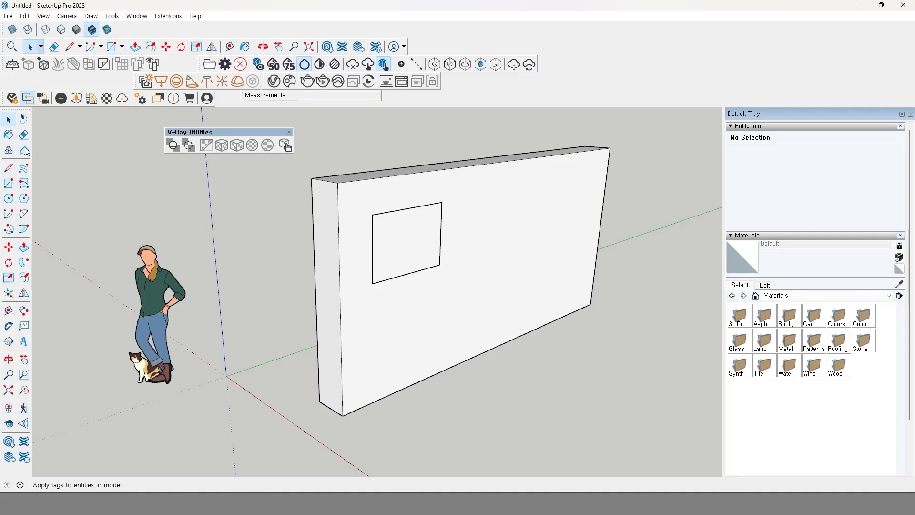
double_click(415, 240)
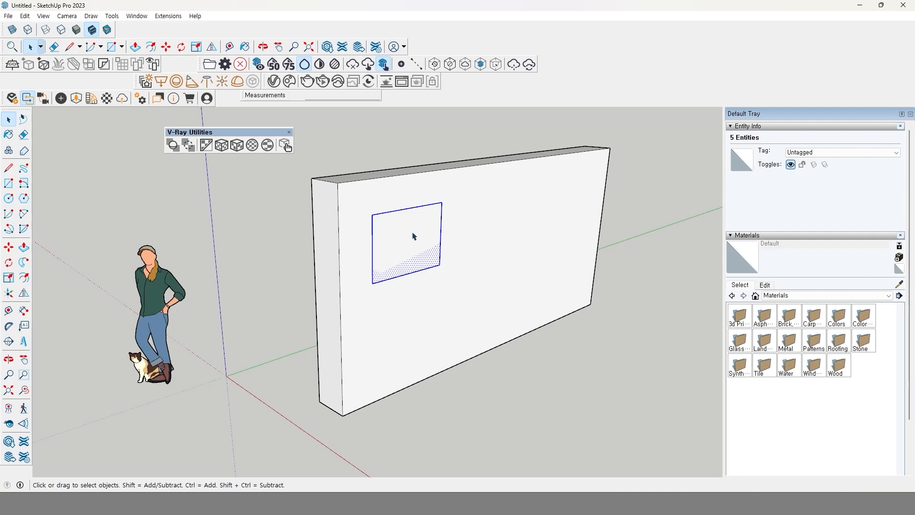
click(10, 247)
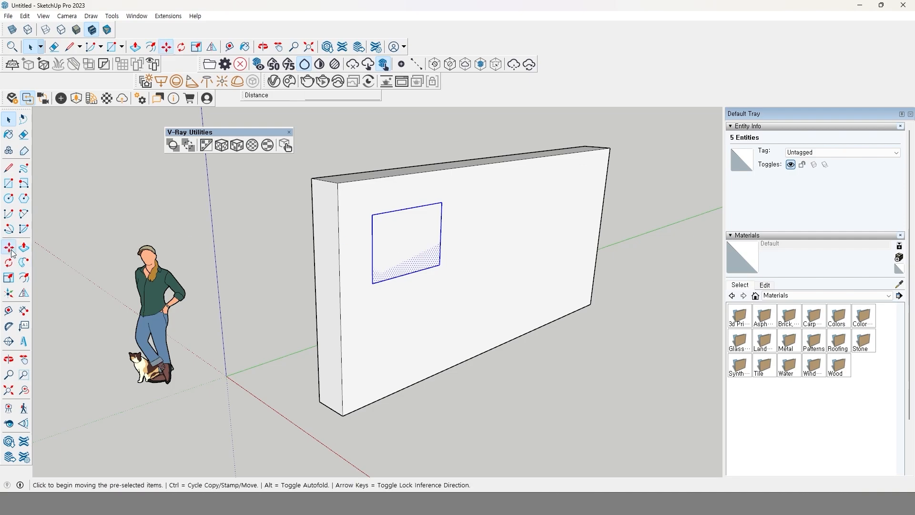
click(462, 218)
click(458, 248)
click(456, 261)
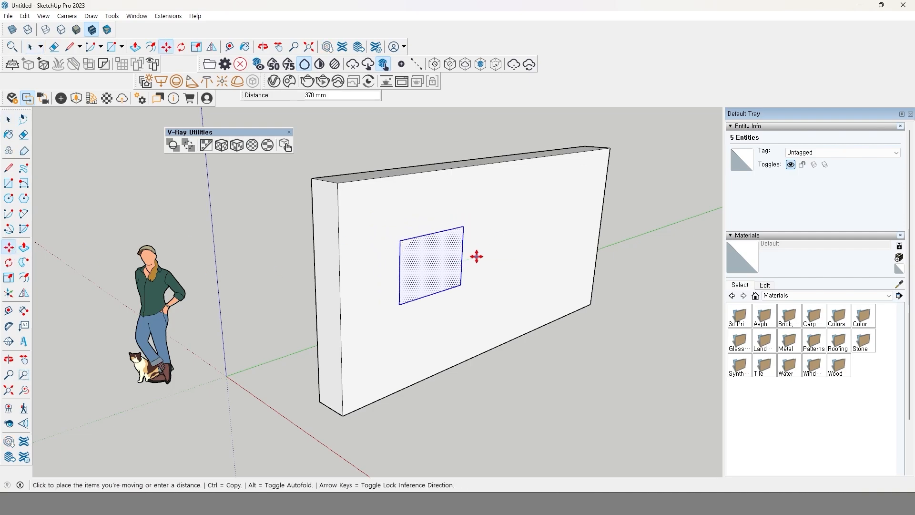
click(484, 256)
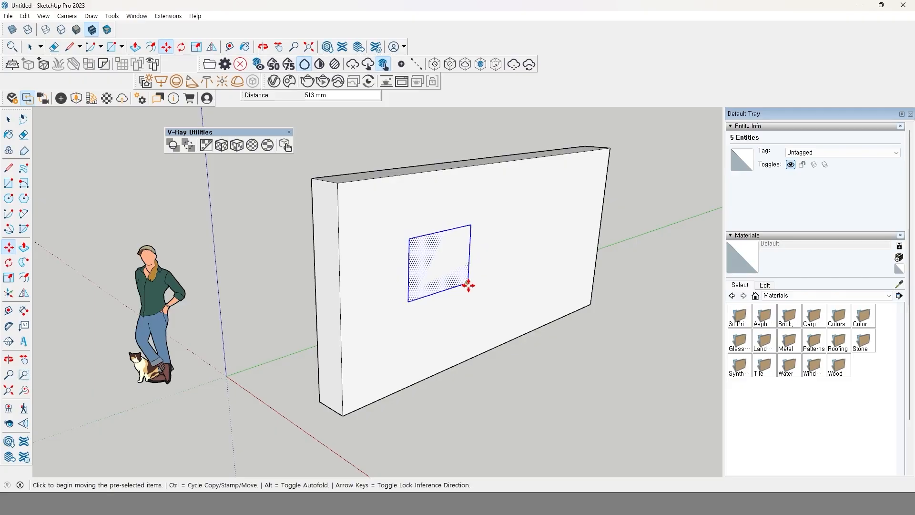
Move the rectangle down onto the wall's bottom edge and raise it vertically by 1200 mm
click(468, 285)
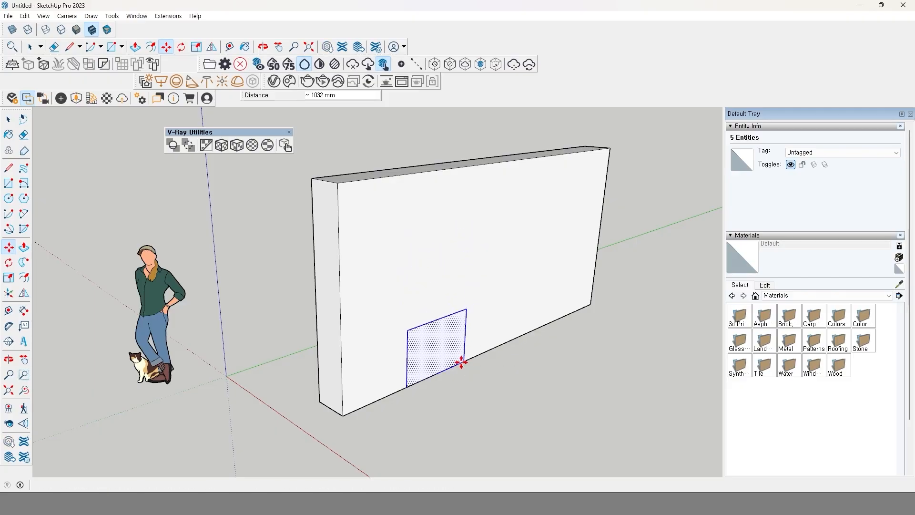
click(461, 362)
click(486, 336)
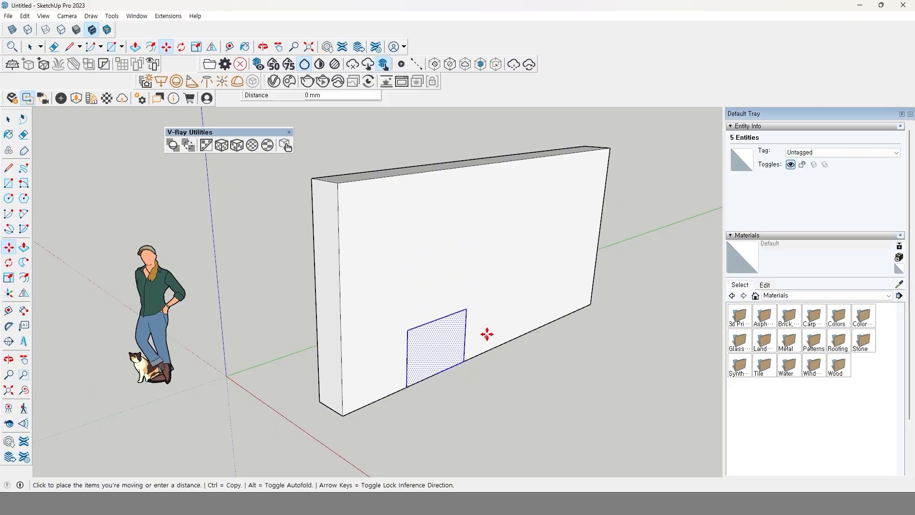
click(484, 308)
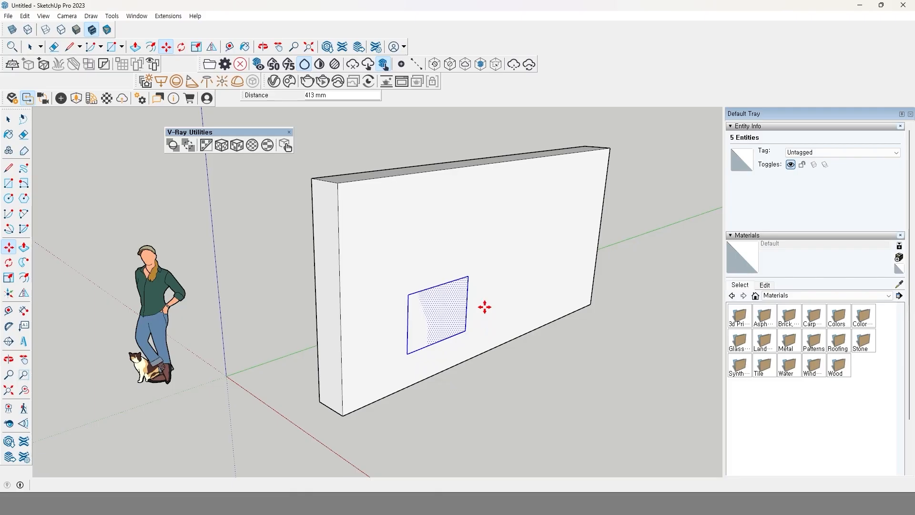
text(1200)
key(Return)
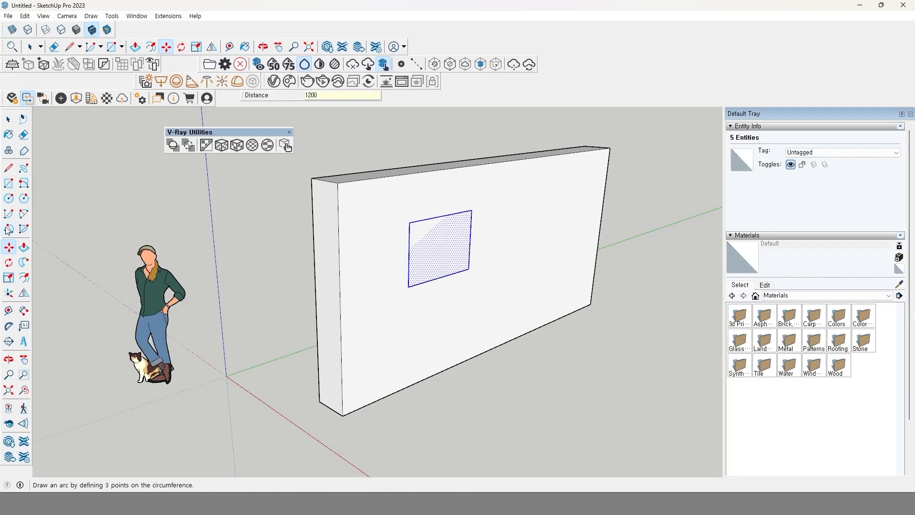
Draw a circle of 500 mm radius centred on the midpoint of the rectangle's top edge, reaching its corner
click(13, 201)
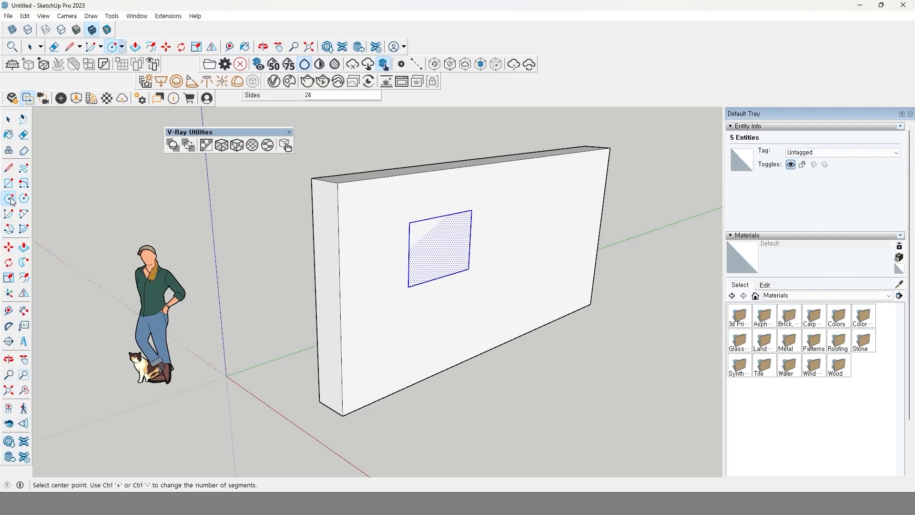
click(442, 216)
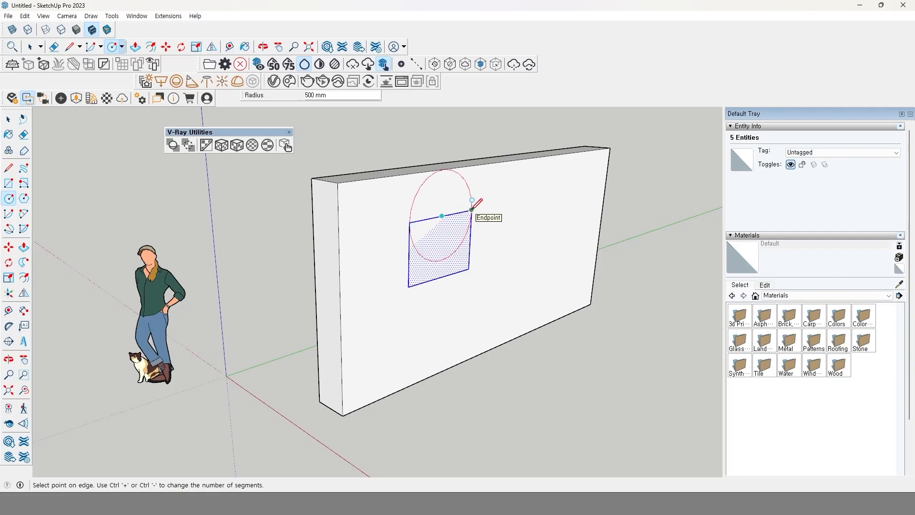
click(471, 210)
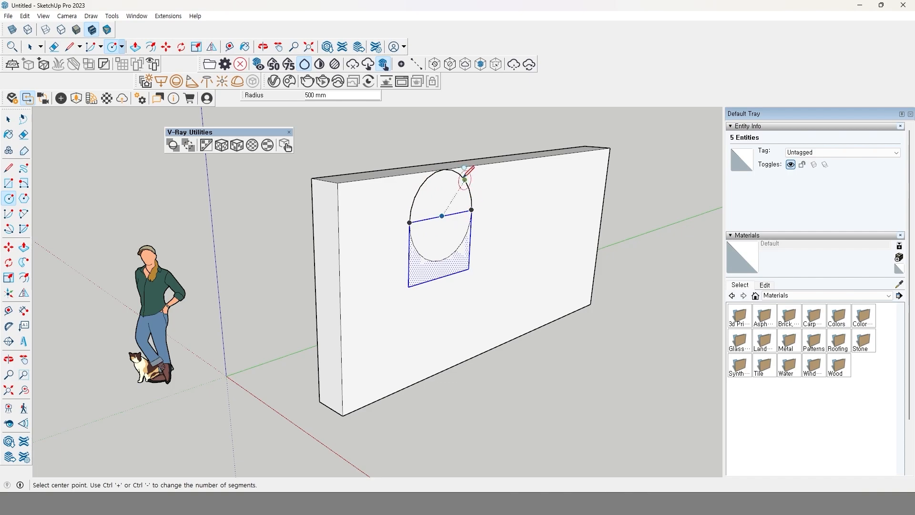
Open the wall group for editing, raise its top face by 300 mm with Push/Pull, and close the group
scroll(462, 172, up, 5)
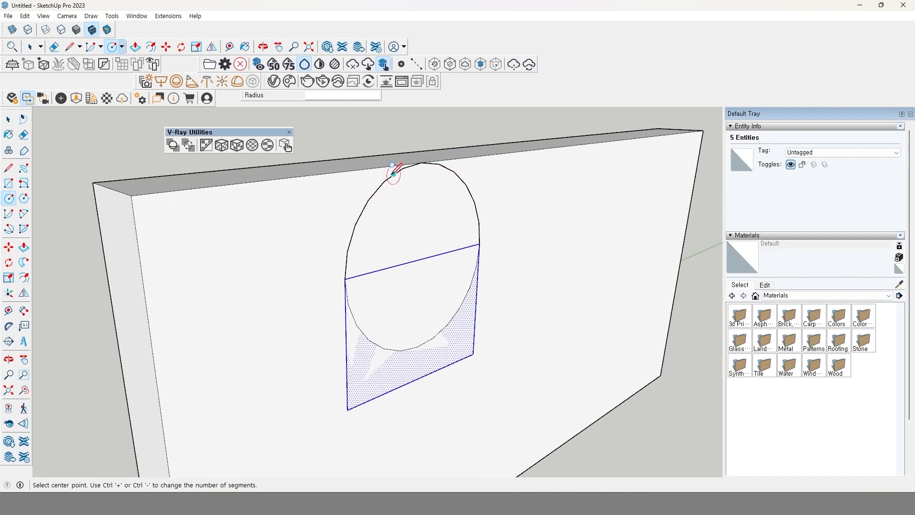
scroll(328, 249, down, 2)
scroll(328, 249, down, 1)
key(space)
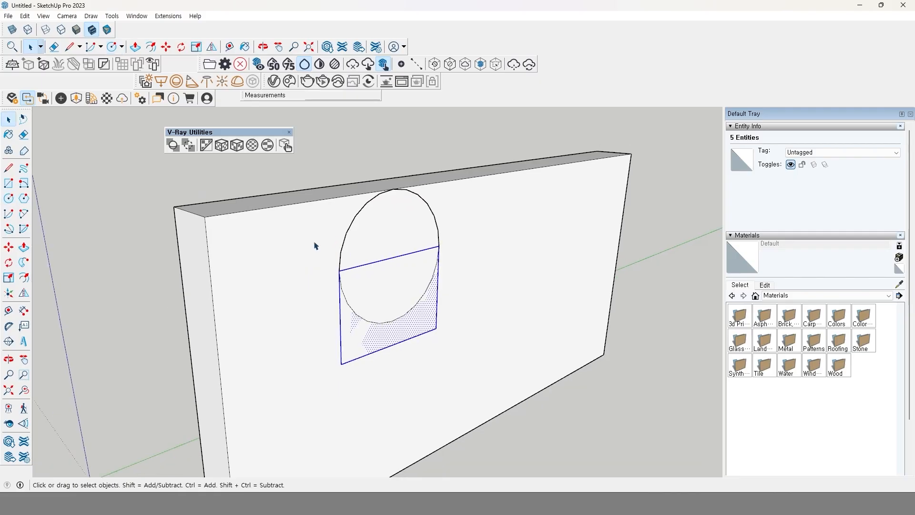
click(240, 251)
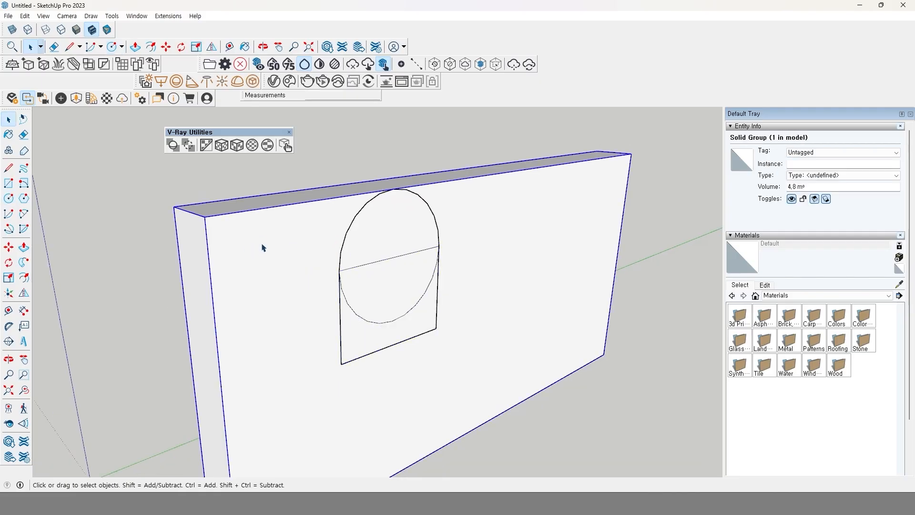
double_click(262, 247)
click(23, 247)
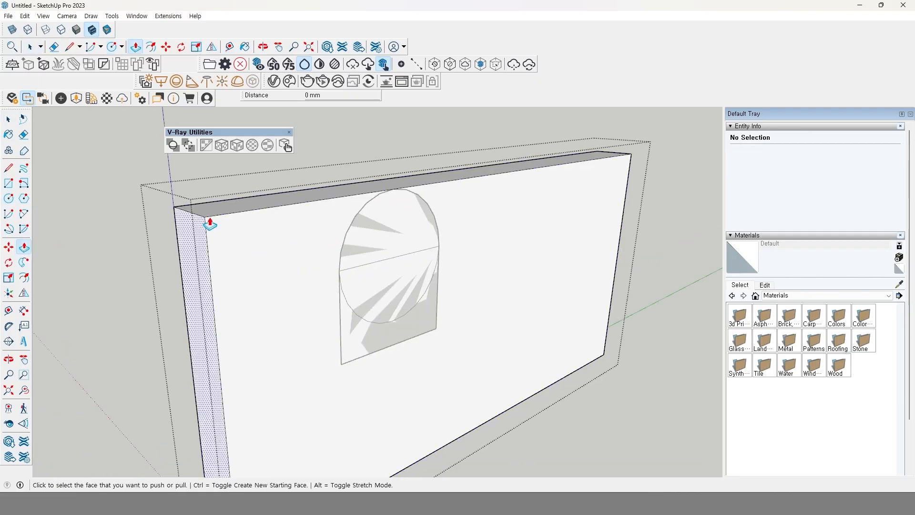
click(261, 208)
click(272, 188)
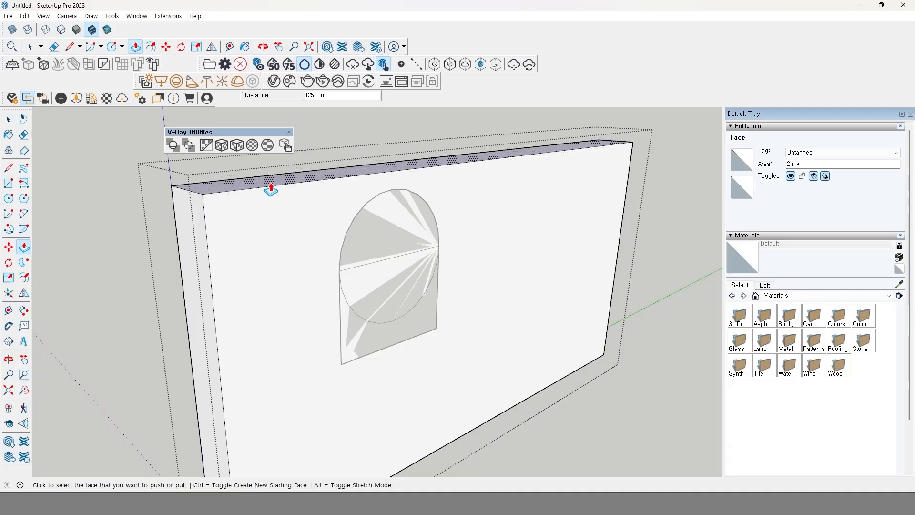
text(300)
key(Return)
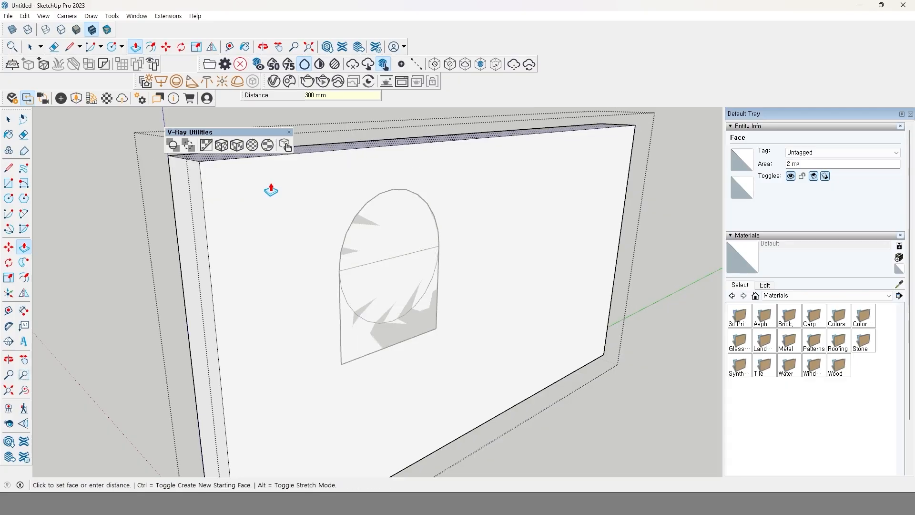
key(space)
click(650, 266)
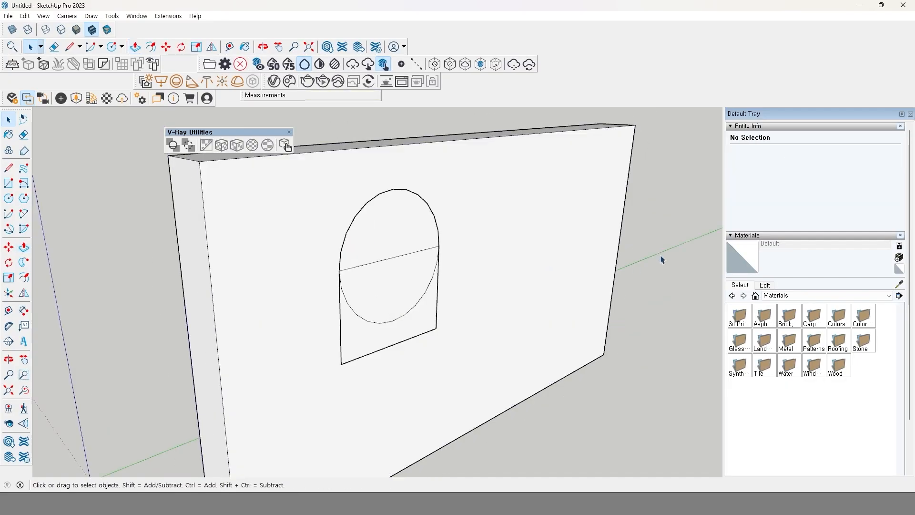
Set the upper arc of the window outline to 50 segments
click(361, 215)
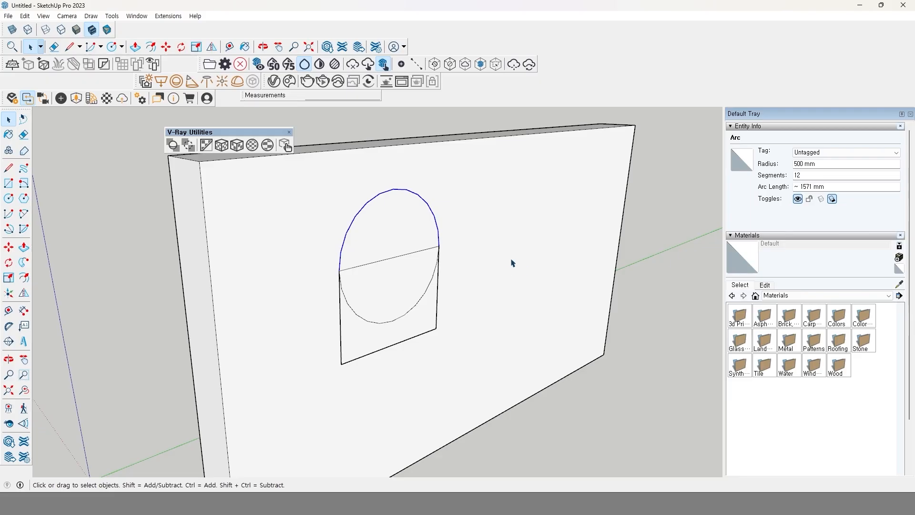
right_click(428, 208)
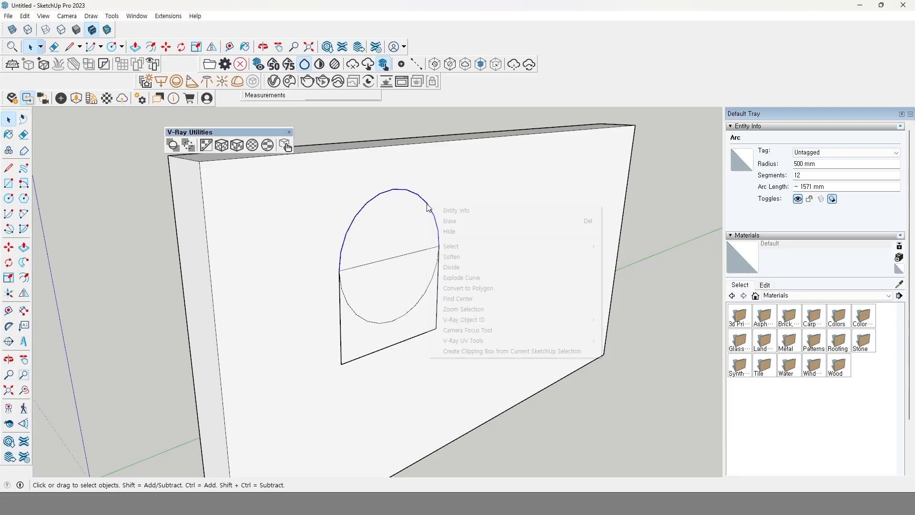
click(453, 215)
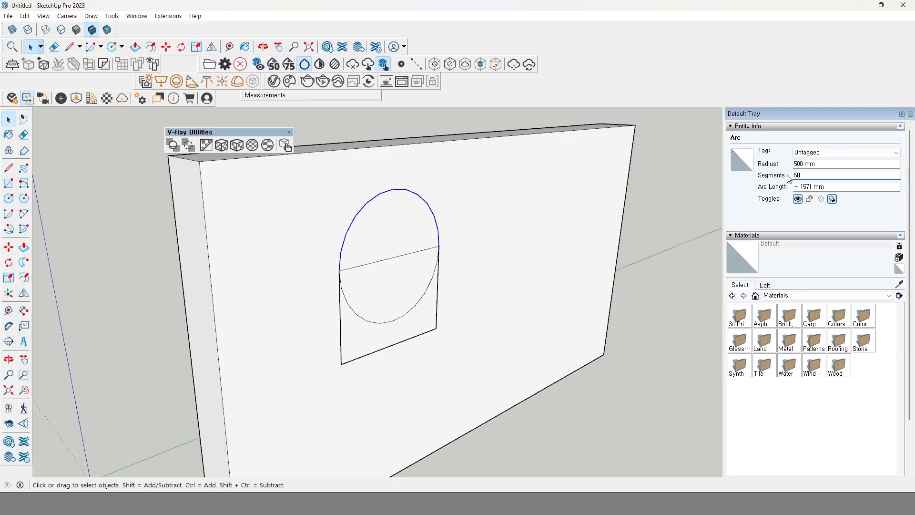
key(Return)
Erase the straight line across the window outline and the circle's lower arc, leaving one arched face
click(25, 136)
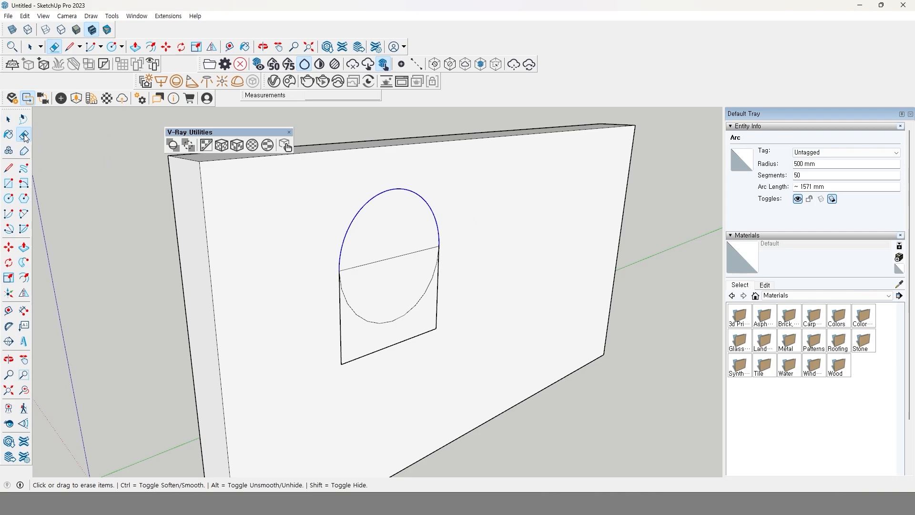
drag(396, 246, 396, 317)
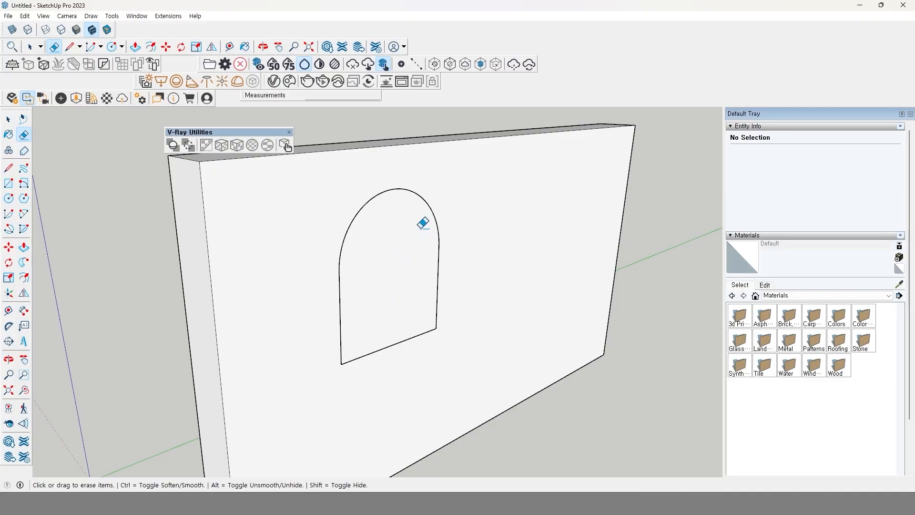
key(space)
Select the arched face with its edges and the wall group in turn to examine how they are separated
click(422, 261)
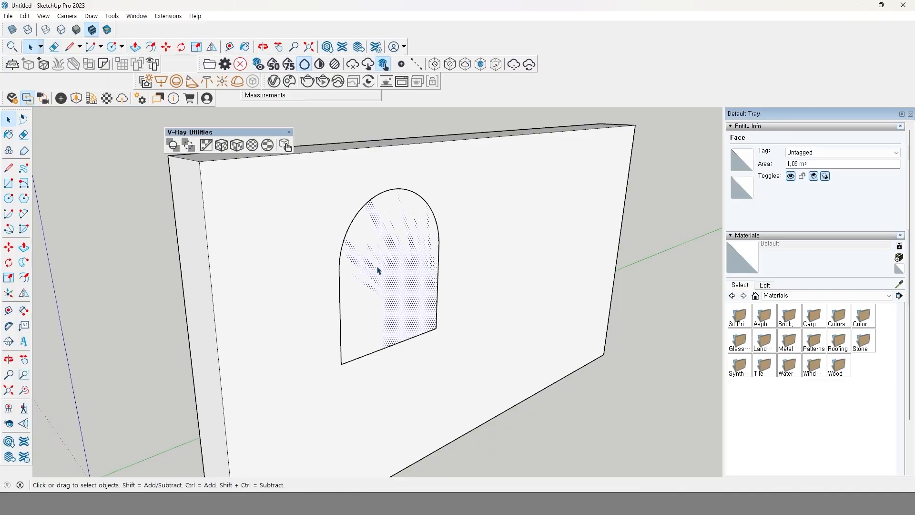
double_click(408, 262)
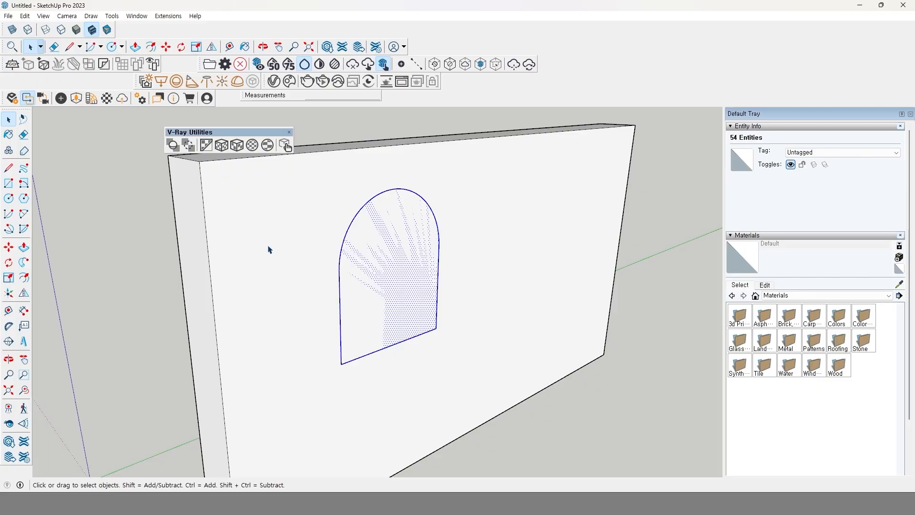
click(150, 315)
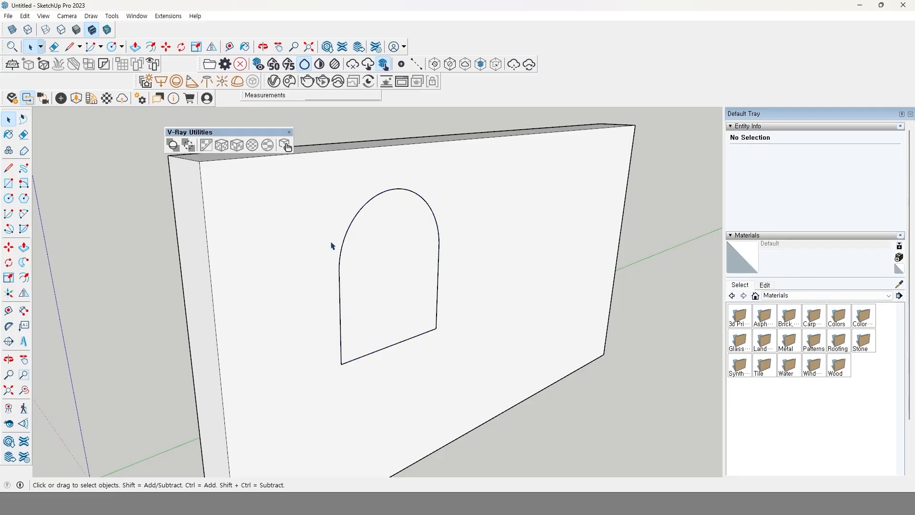
click(263, 225)
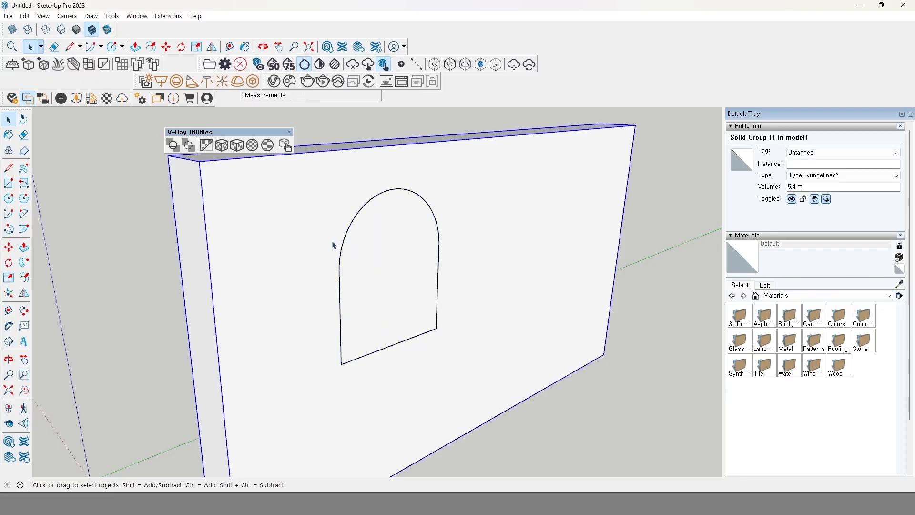
double_click(373, 252)
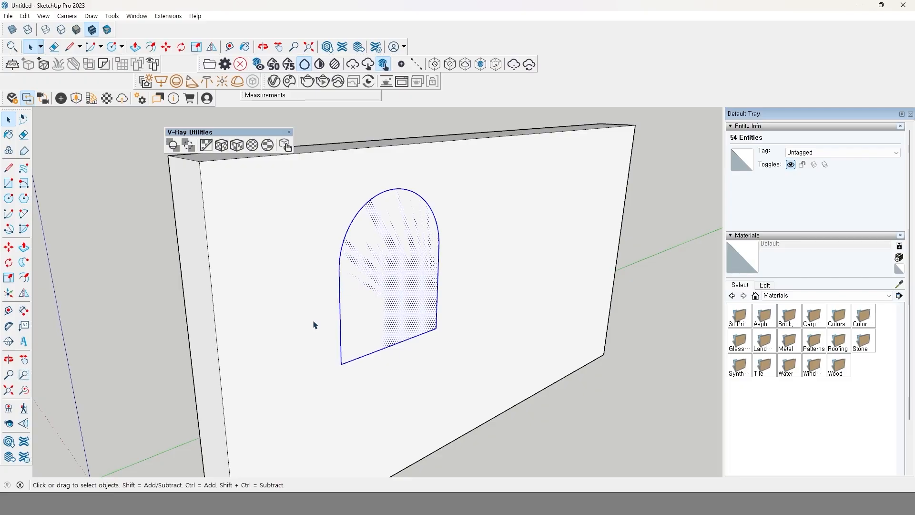
click(285, 240)
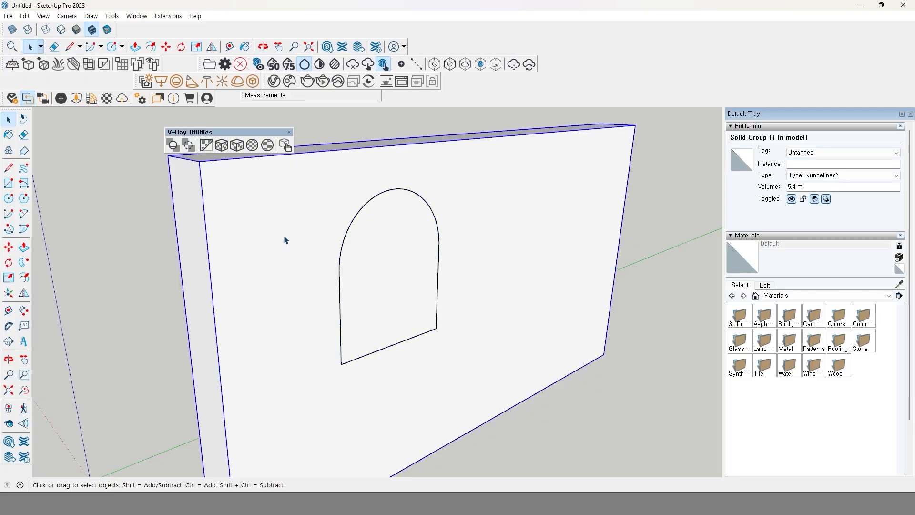
Try exploding the wall group to merge it with the arched face, check the faces individually, and undo the explode
right_click(285, 239)
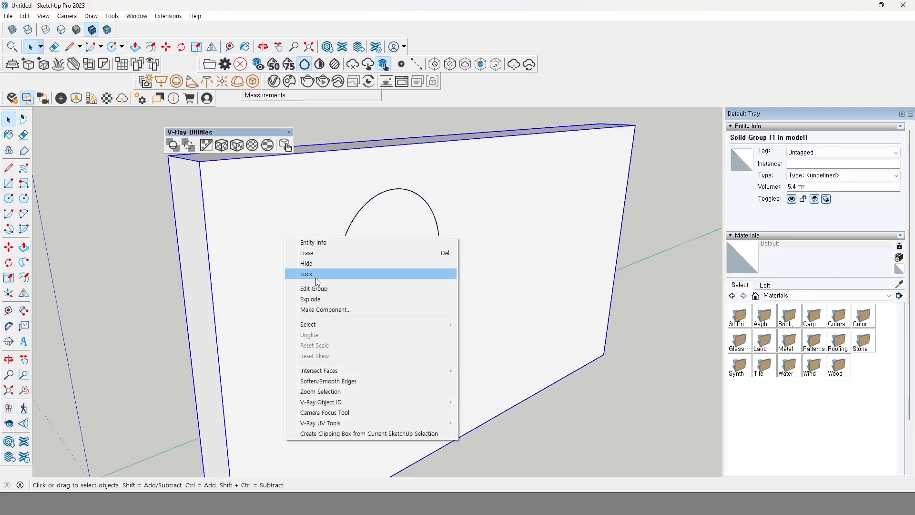
click(318, 299)
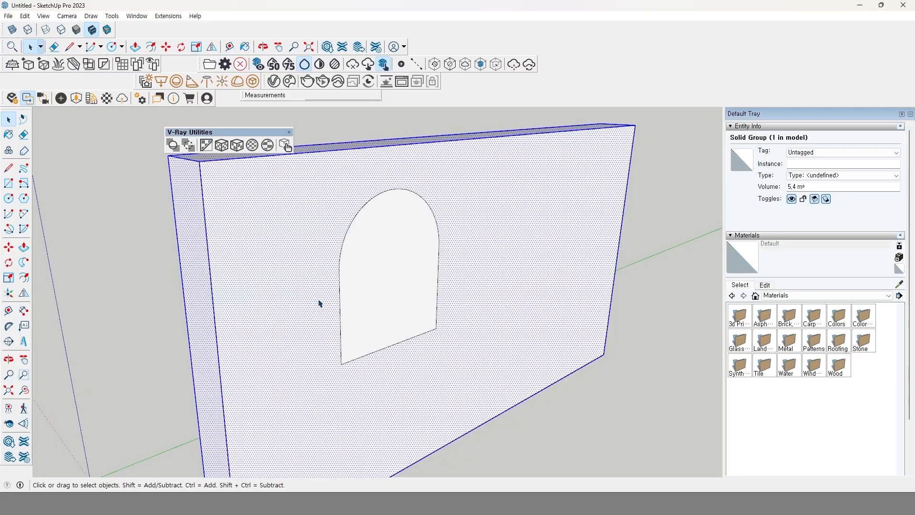
click(398, 256)
click(312, 218)
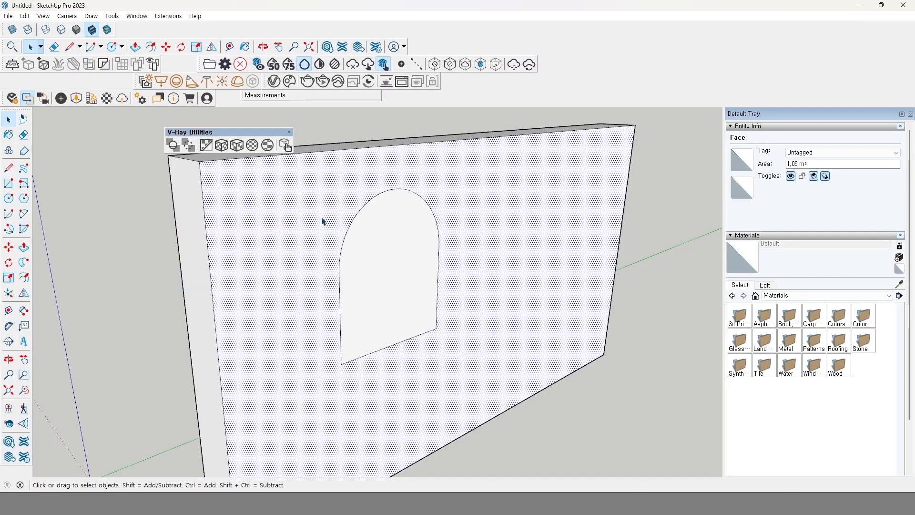
click(393, 264)
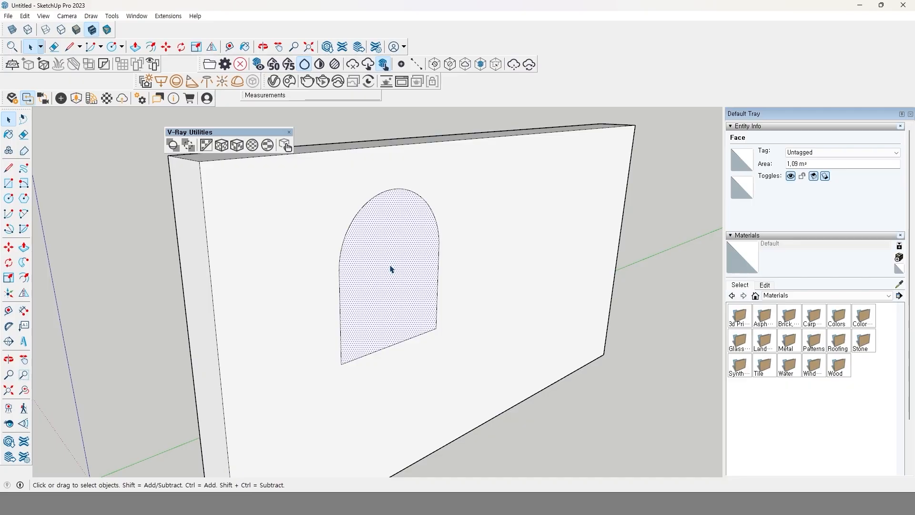
key(Delete)
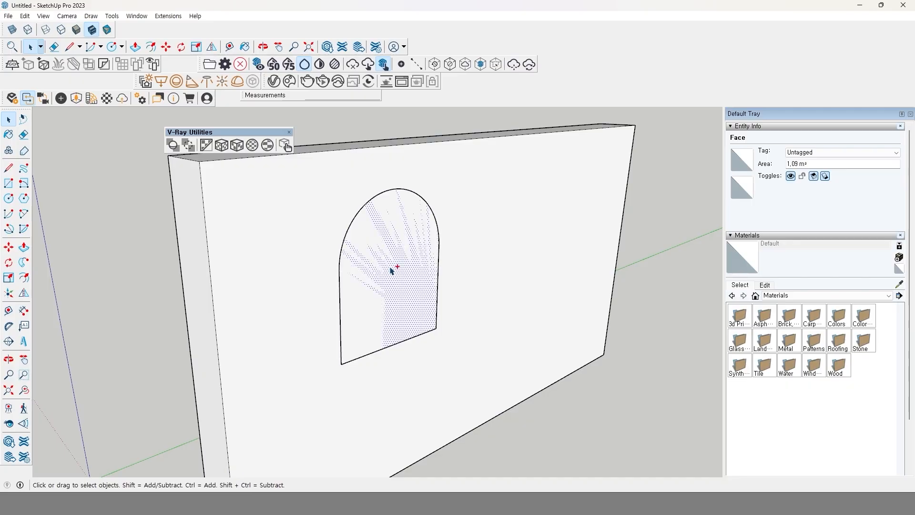
Erase the restored dividing line and lower arc inside the window outline again
key(e)
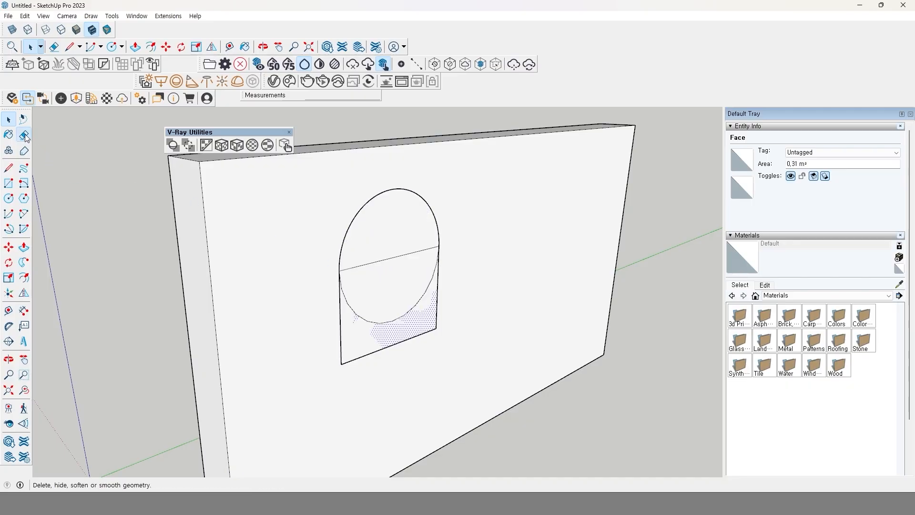
mouse_move(405, 251)
mouse_down()
mouse_move(403, 317)
mouse_move(433, 328)
mouse_up()
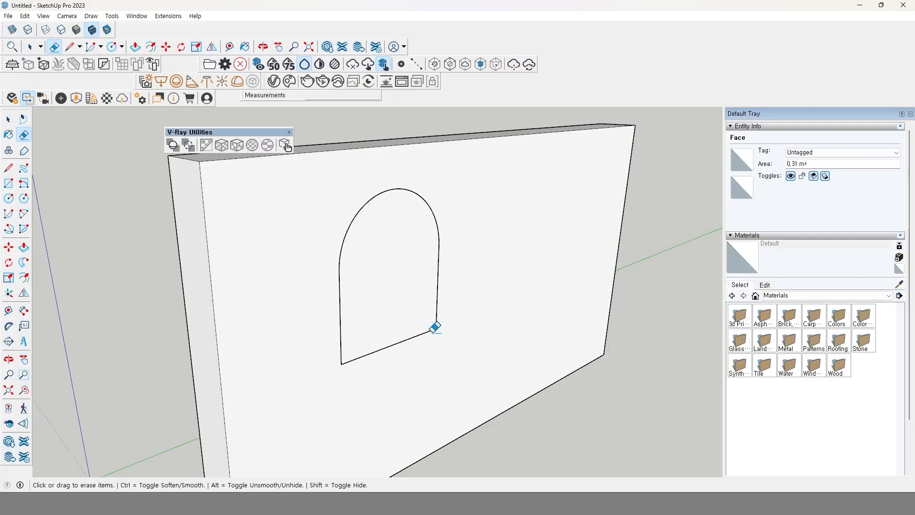
key(space)
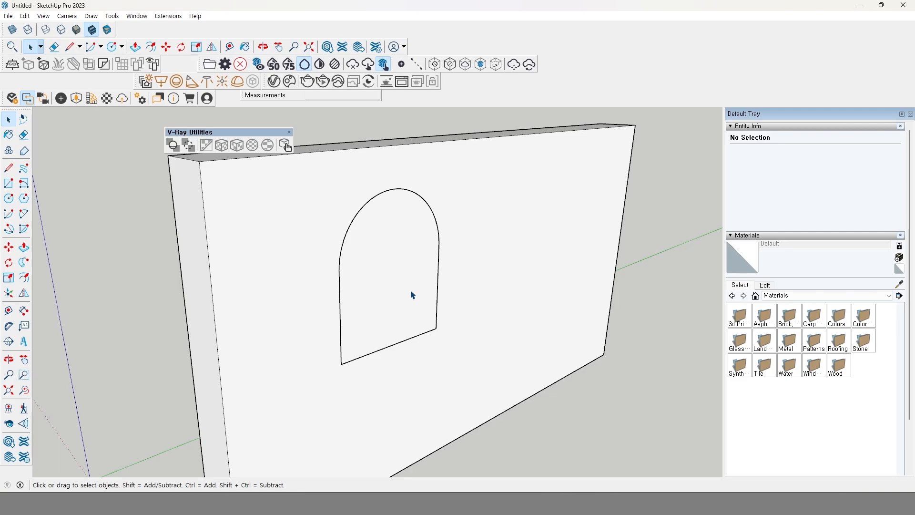
Cut the arched face with its edges and paste it in place inside the wall group, closing the group
double_click(400, 263)
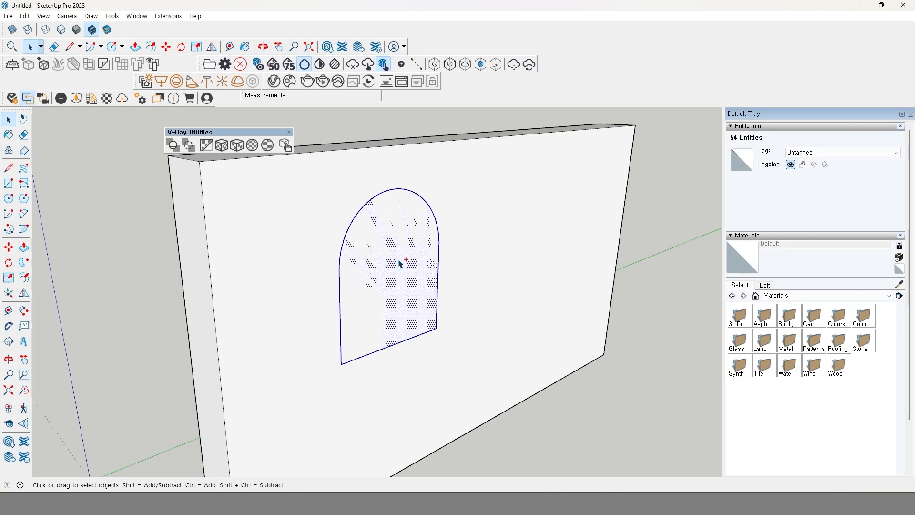
key(Delete)
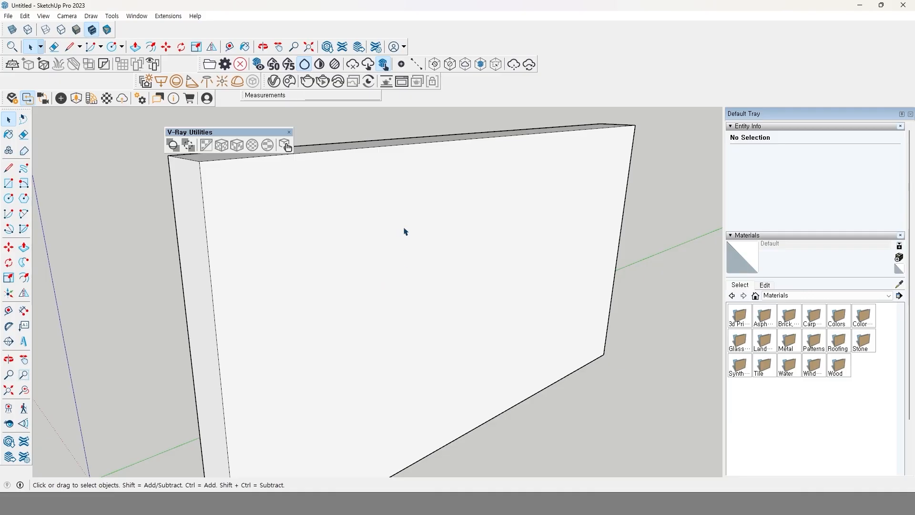
click(422, 221)
double_click(422, 221)
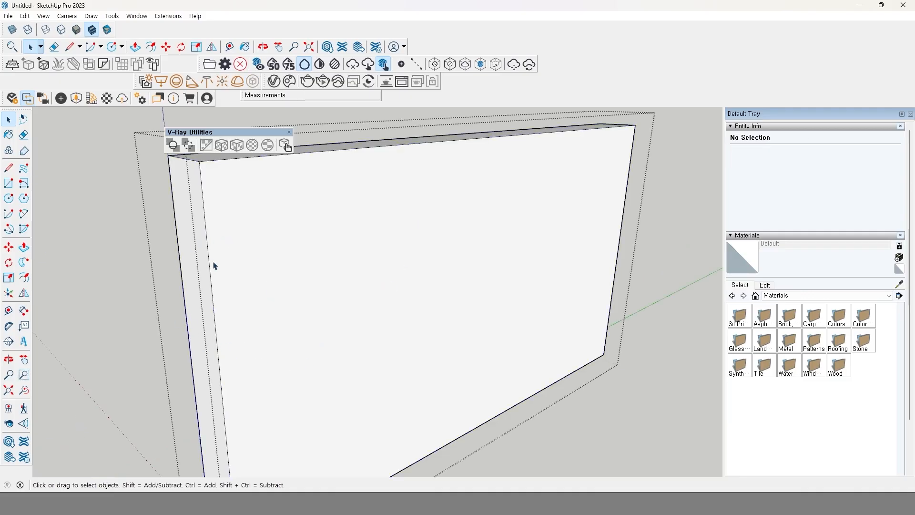
click(29, 18)
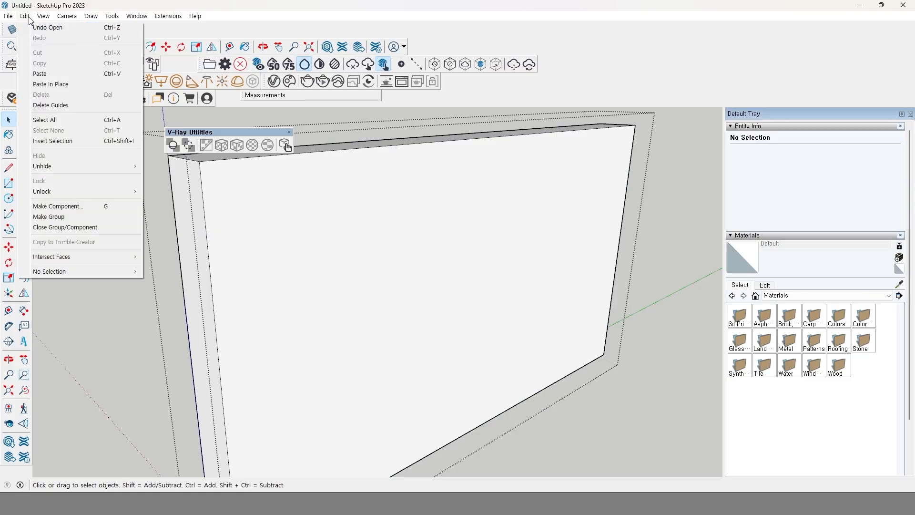
click(49, 84)
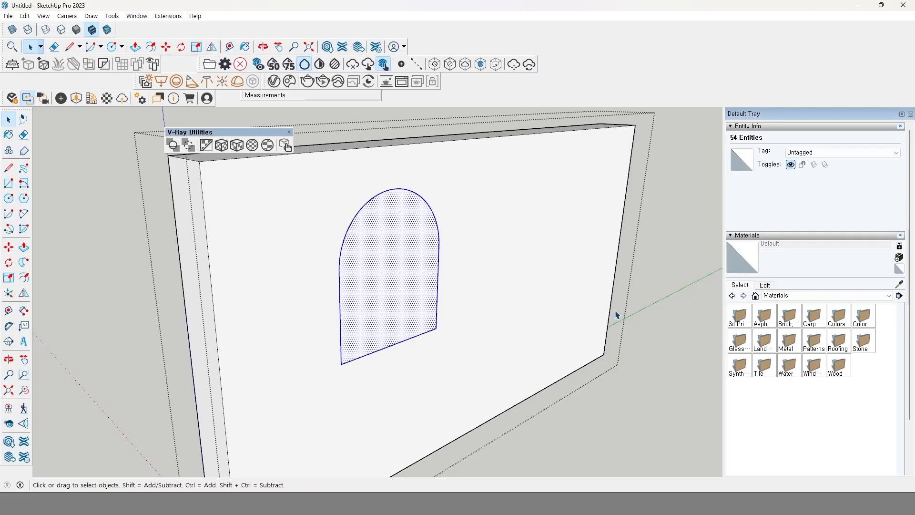
click(684, 227)
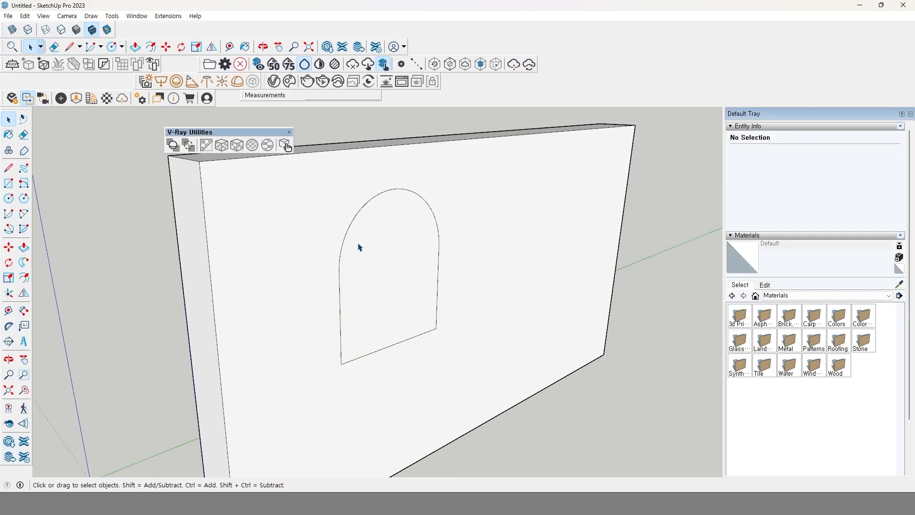
Reopen the wall group and push the arched face 400 mm through to the wall's rear edge to cut the window opening
double_click(380, 281)
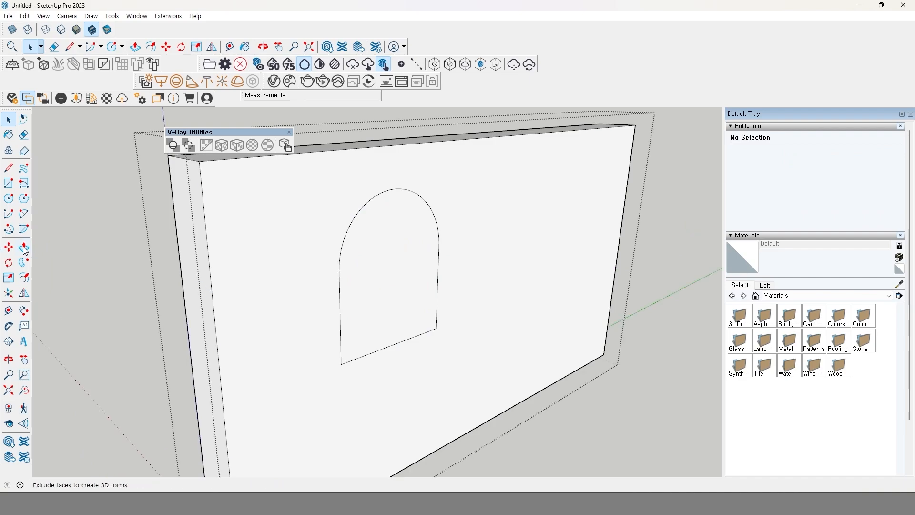
click(25, 248)
click(395, 287)
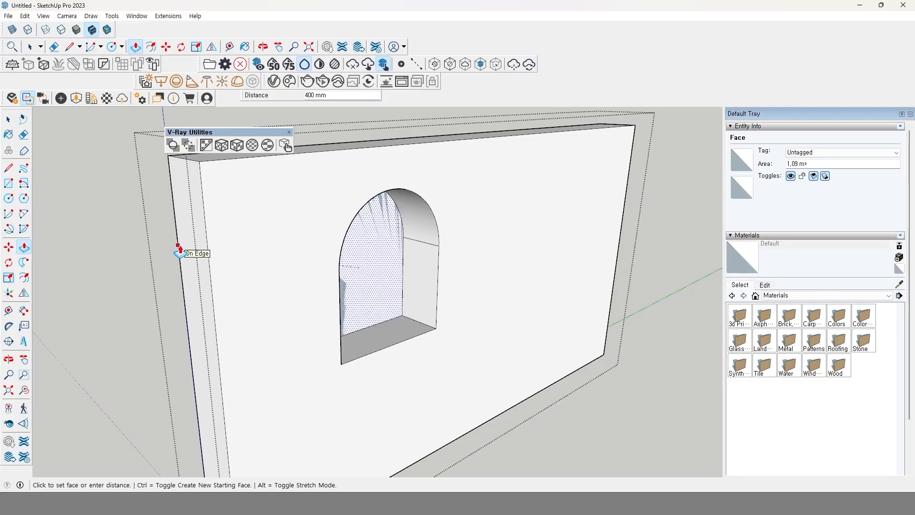
click(179, 250)
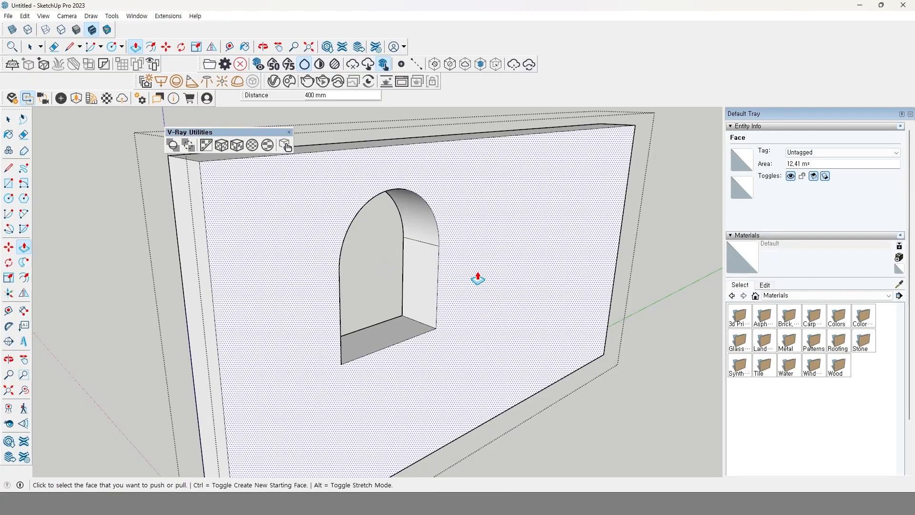
Refill the arched opening using a diagonal line about 354 mm long across its lower corner, and delete the line and the refilled face
click(8, 170)
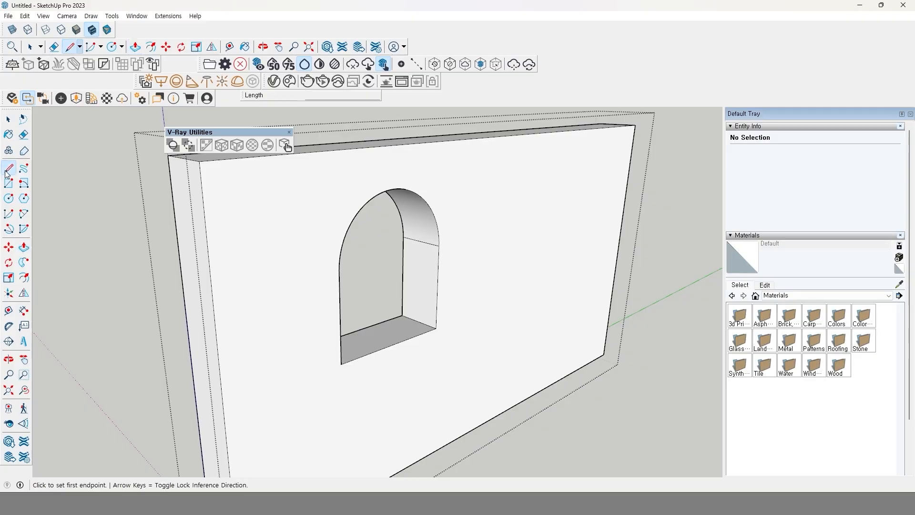
click(340, 332)
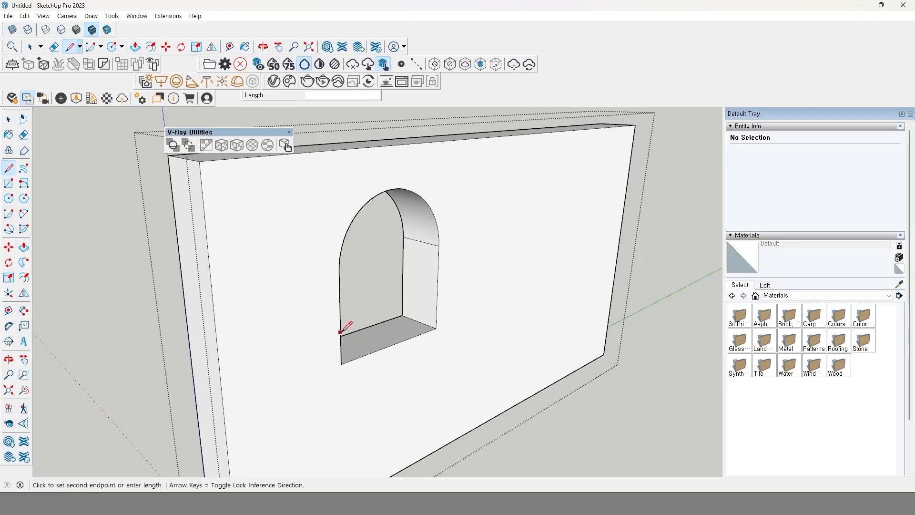
click(367, 354)
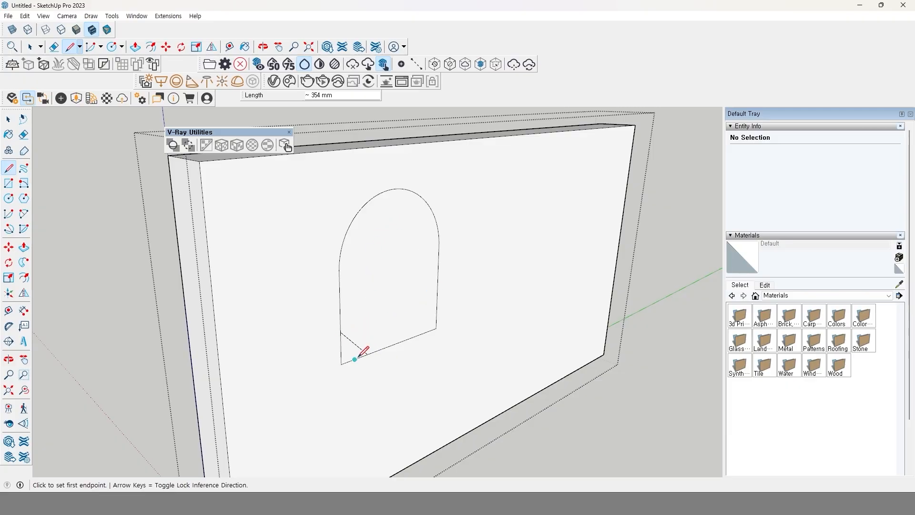
key(space)
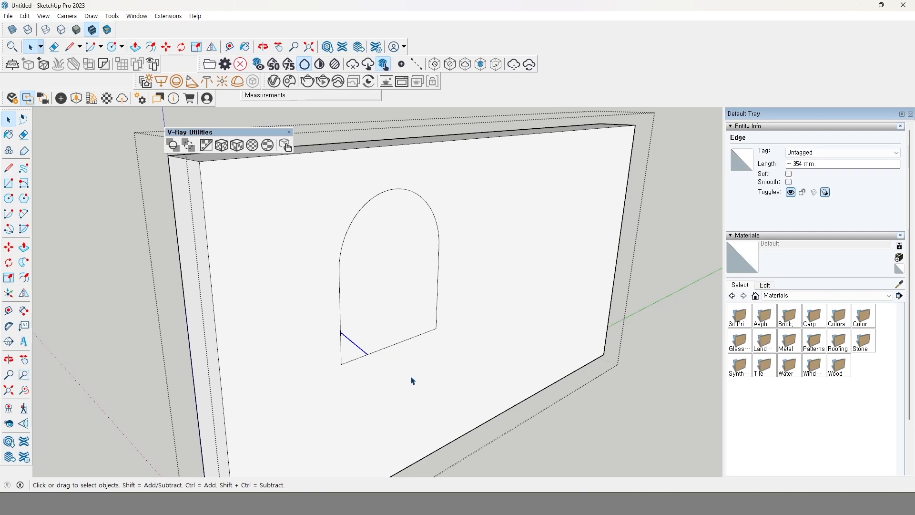
key(Delete)
click(399, 315)
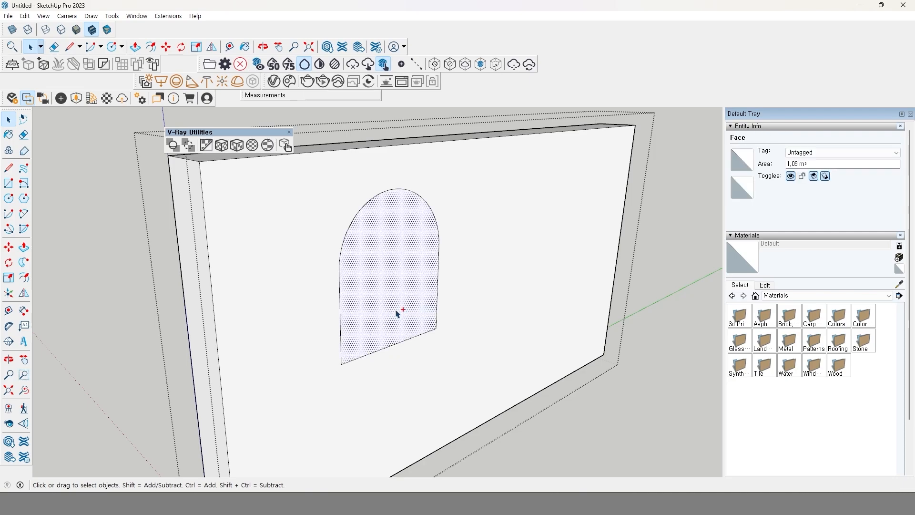
key(Delete)
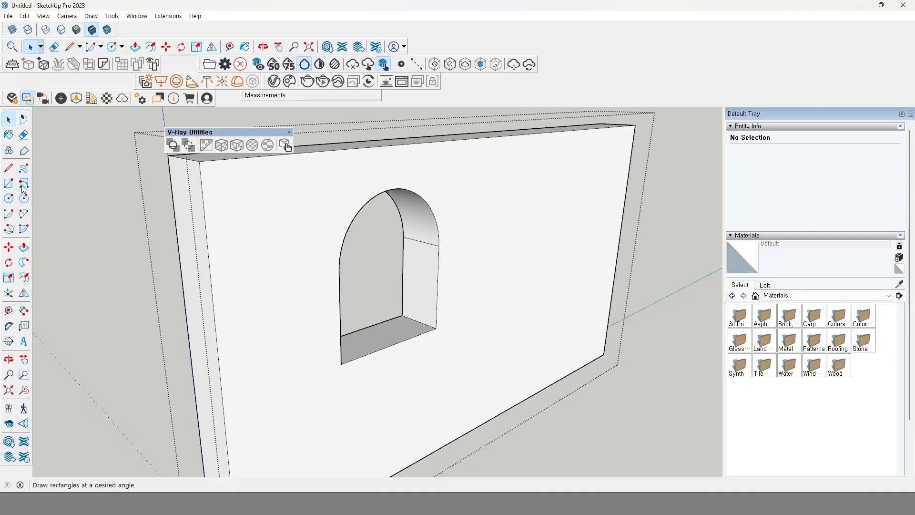
Try refilling the opening with a 235 mm line along its bottom edge, check the resulting edge segments, and undo the line
click(8, 168)
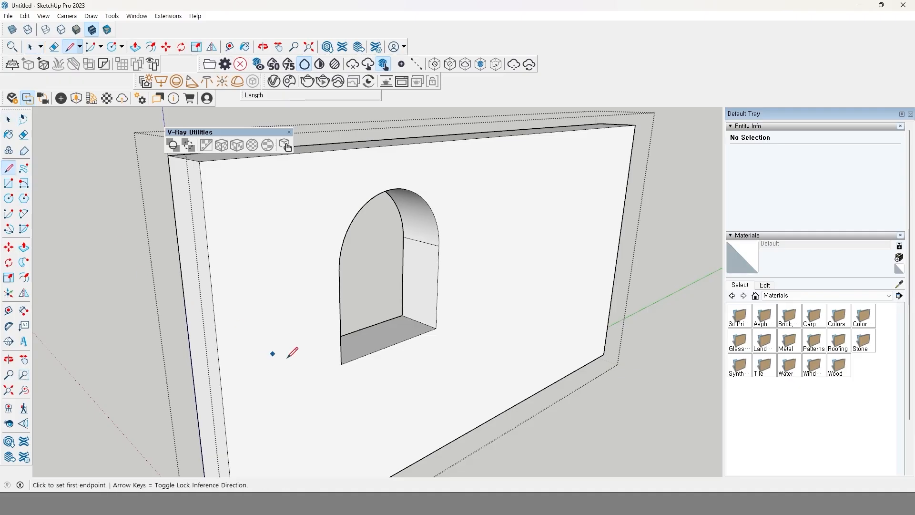
click(341, 364)
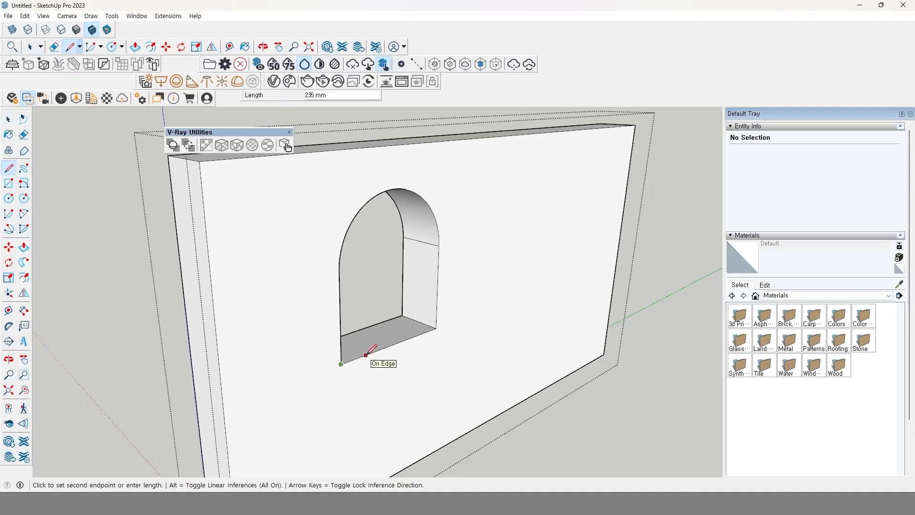
key(ctrl+z)
key(Escape)
key(space)
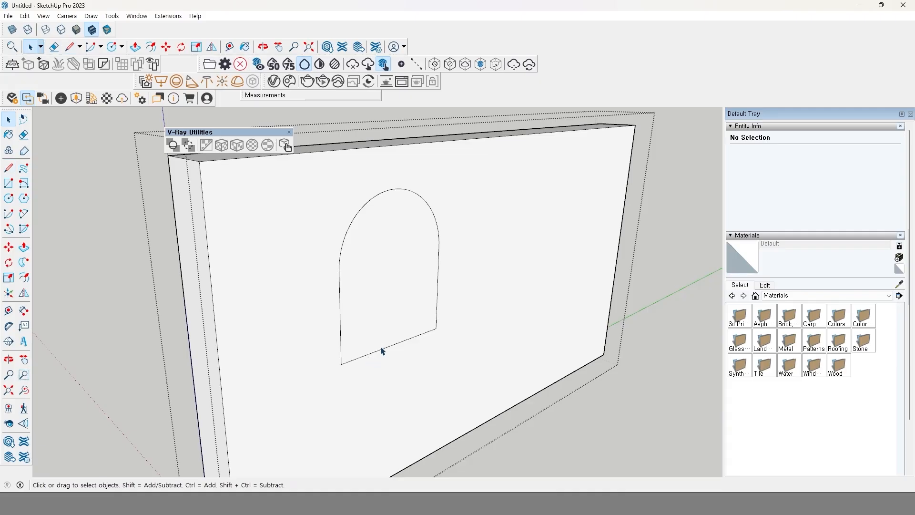
click(381, 350)
click(381, 351)
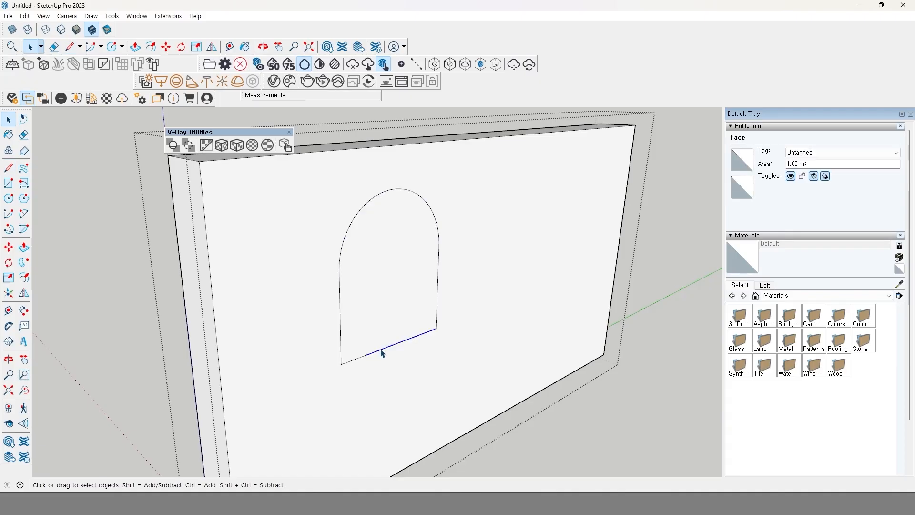
click(354, 362)
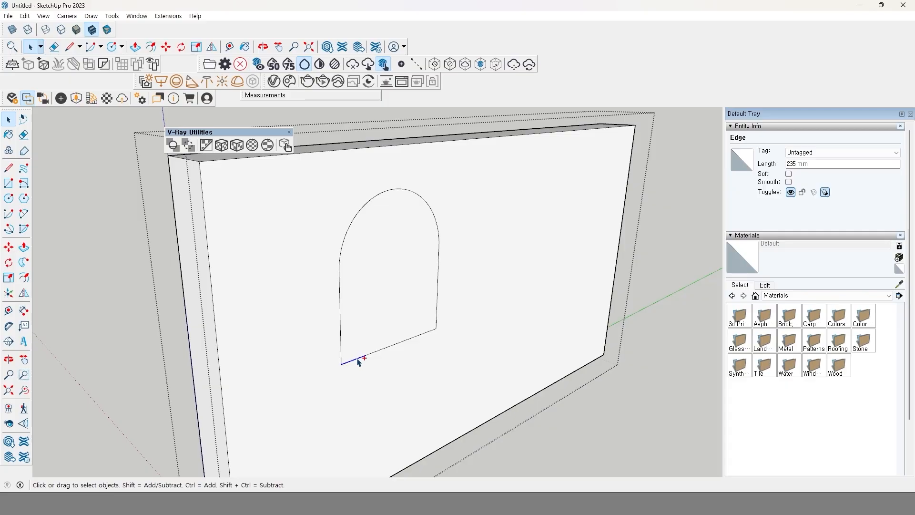
key(ctrl+z)
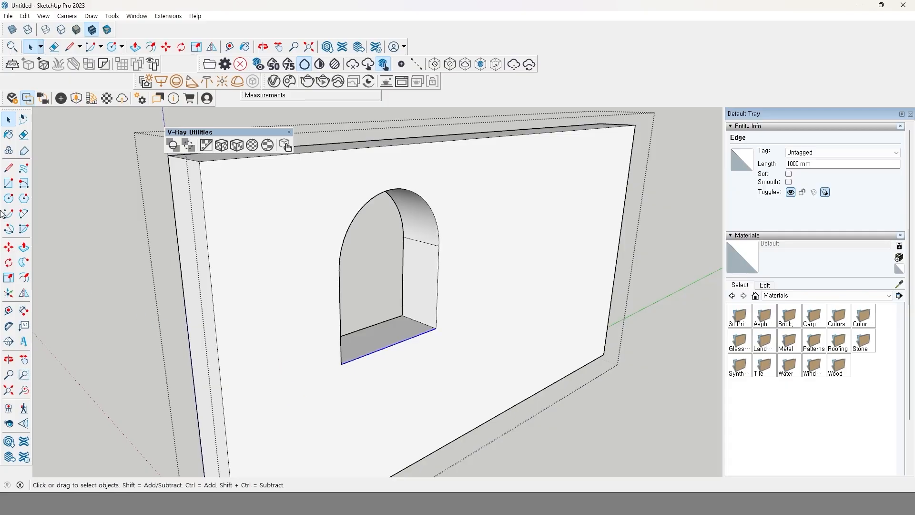
Refill the arched opening with a diagonal line about 475 mm long across its lower corner, and delete that line
click(8, 167)
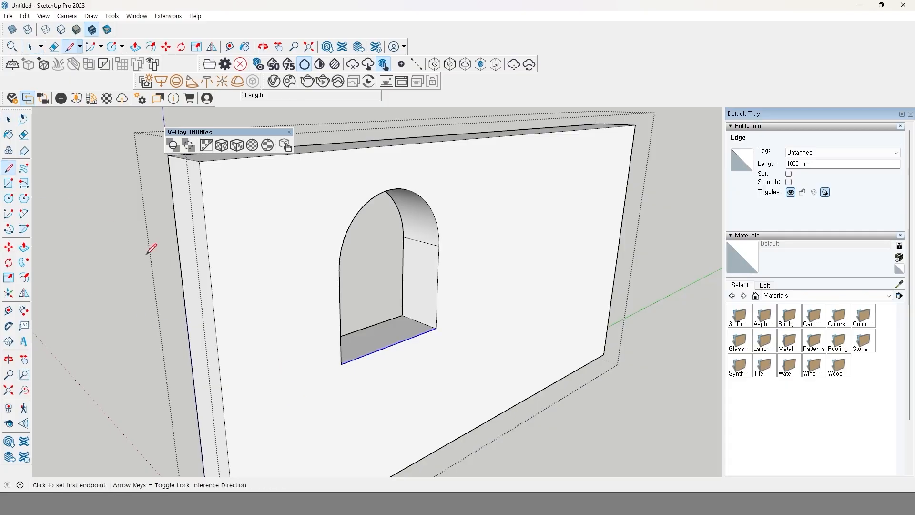
click(336, 310)
click(365, 354)
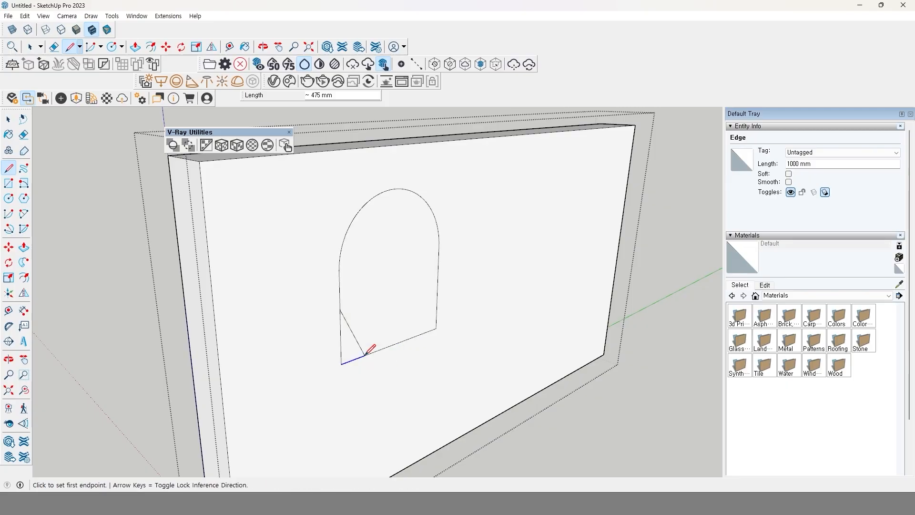
key(space)
click(355, 338)
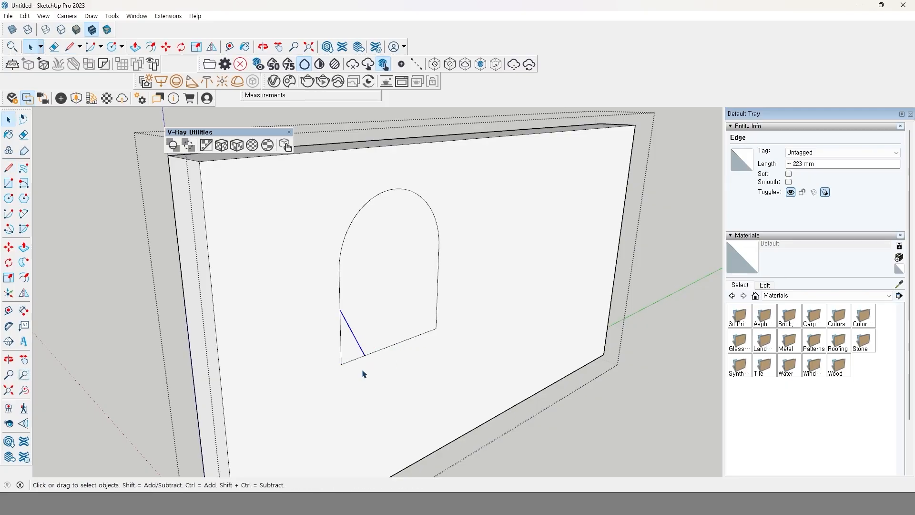
key(Delete)
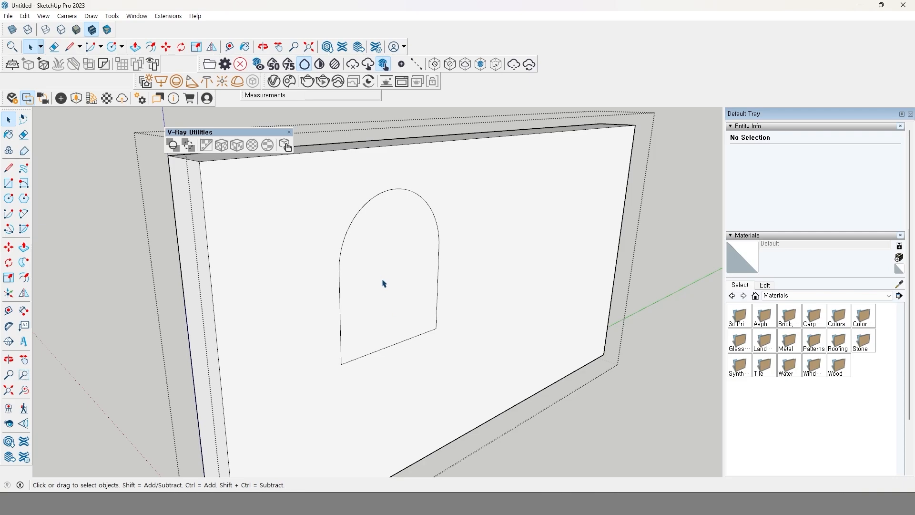
Check the outline's edges, select the arched face together with its boundary edges, and delete them from the wall
click(386, 354)
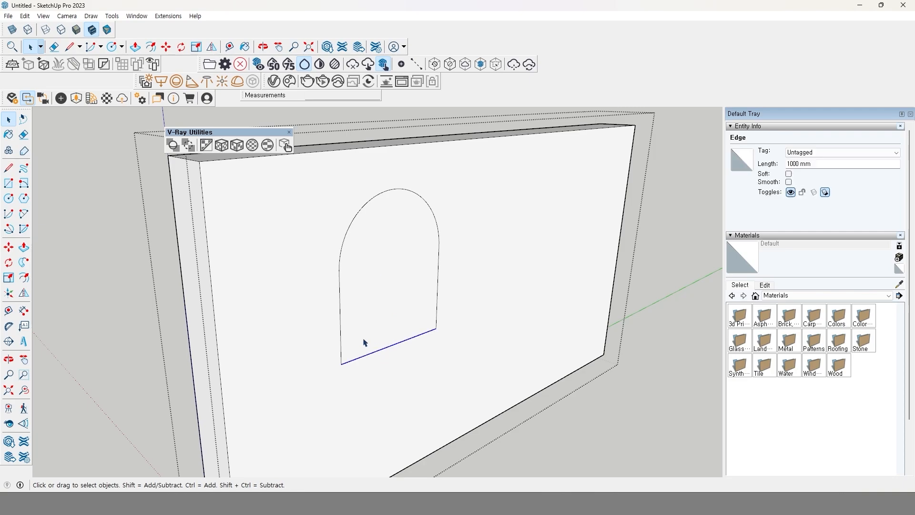
click(342, 328)
click(401, 278)
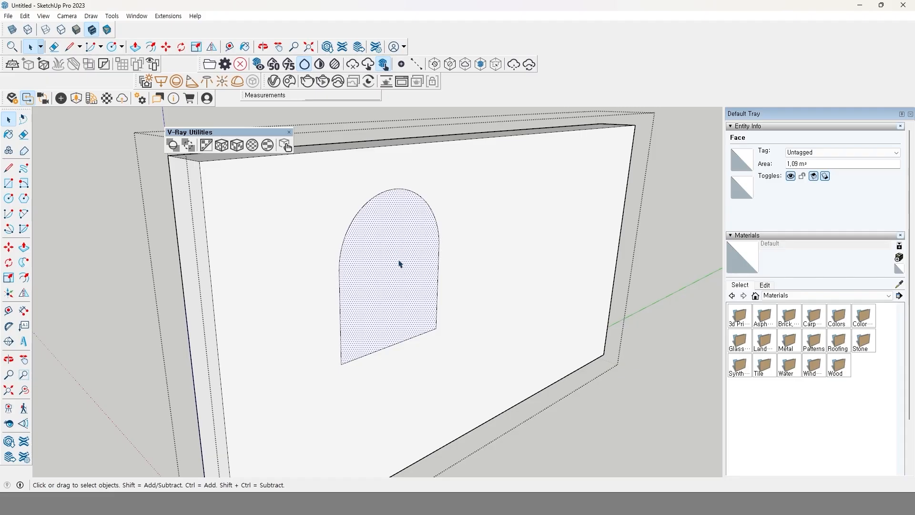
double_click(399, 277)
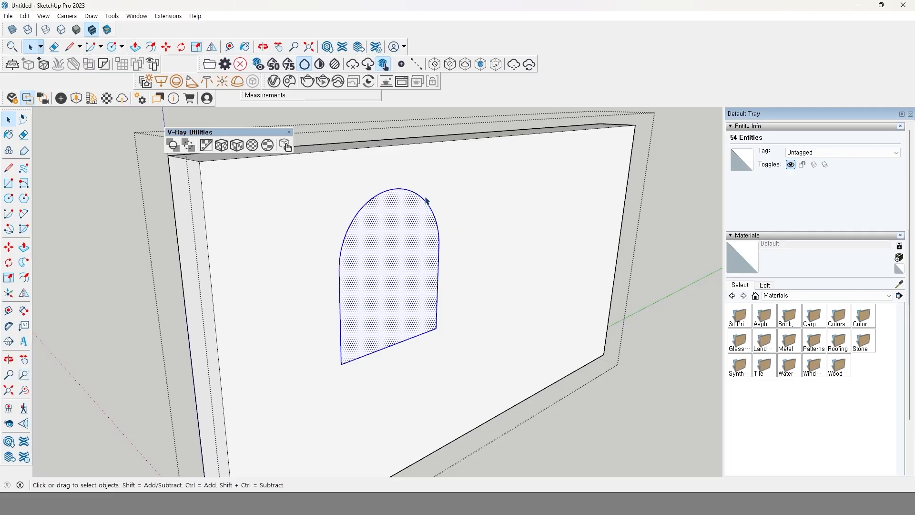
click(394, 281)
double_click(394, 280)
key(Delete)
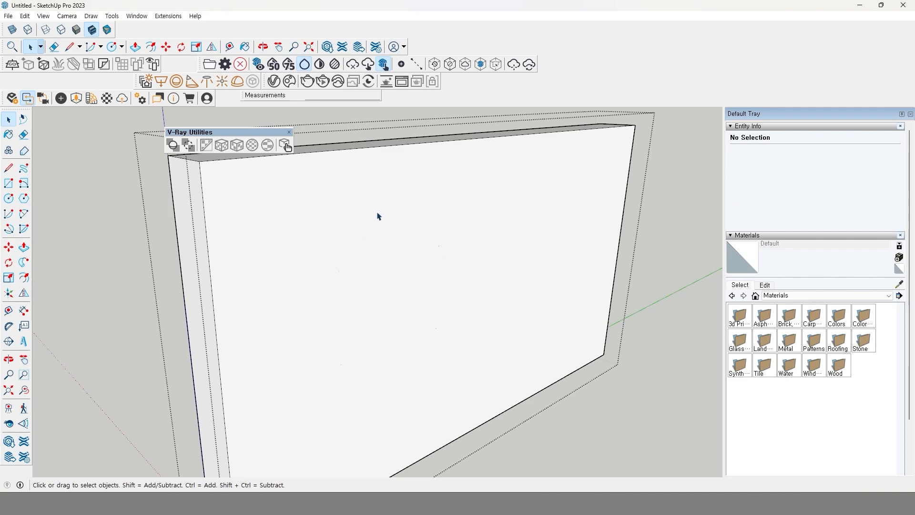
Undo the outline's deletion after checking the opening from behind the wall, and delete only the arched face
middle_drag(424, 305, 531, 276)
scroll(468, 235, up, 2)
scroll(478, 225, up, 1)
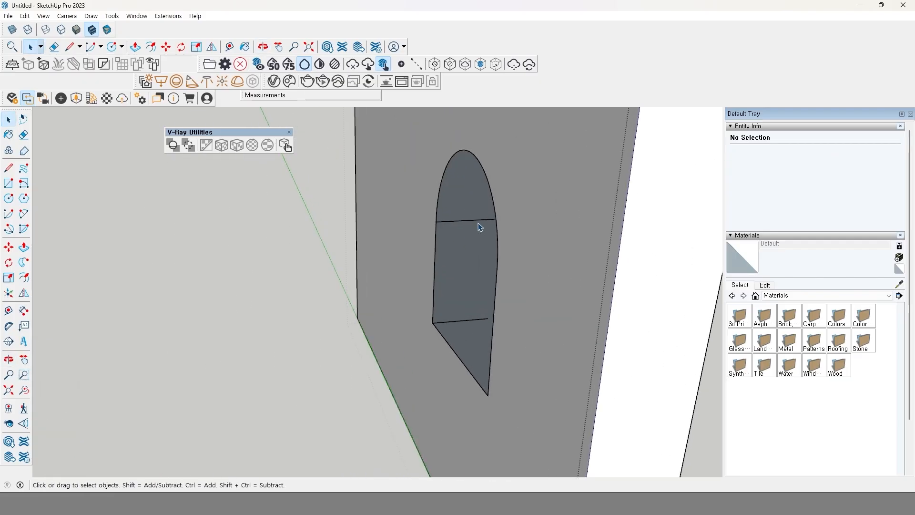
middle_drag(469, 319, 417, 347)
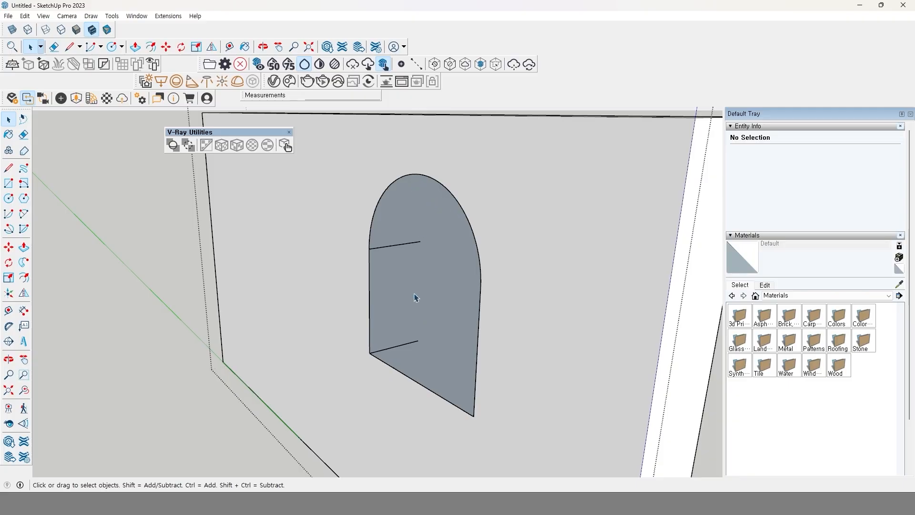
middle_drag(433, 314, 345, 328)
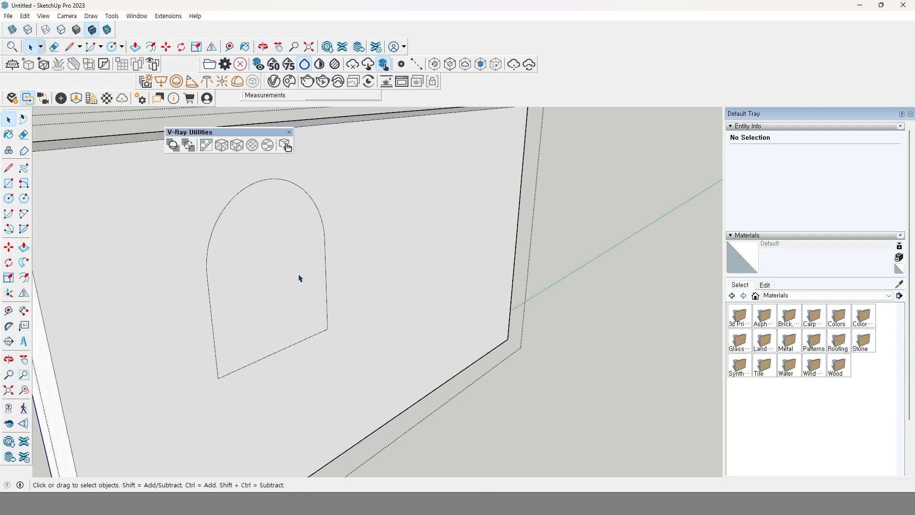
click(300, 277)
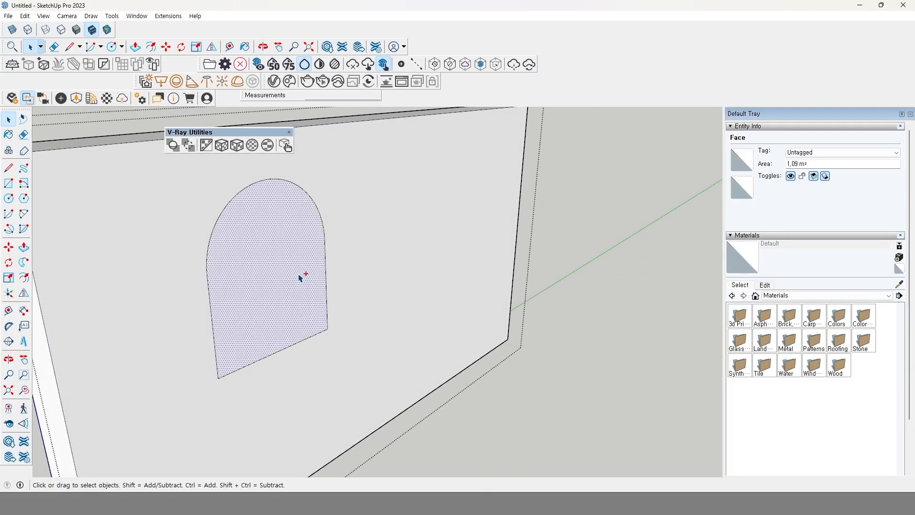
key(Delete)
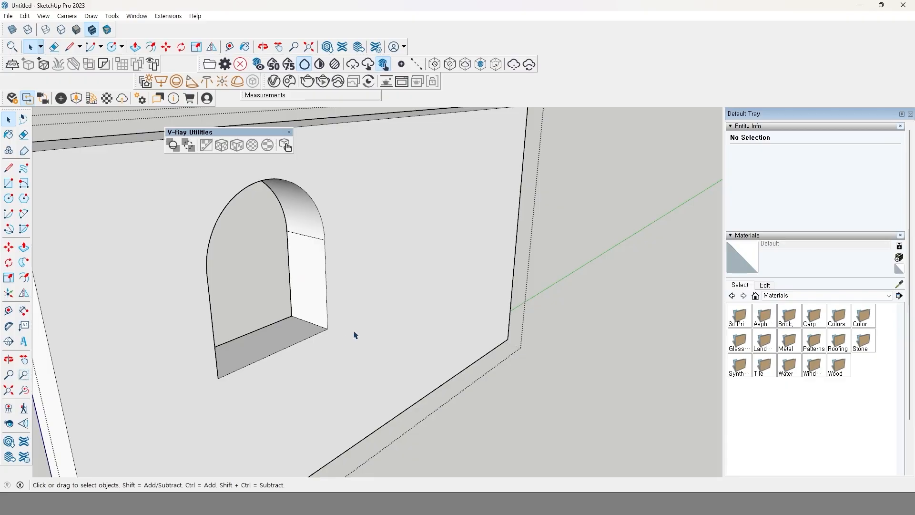
Close the wall group to return to the main model
middle_drag(358, 336, 422, 351)
scroll(415, 351, down, 3)
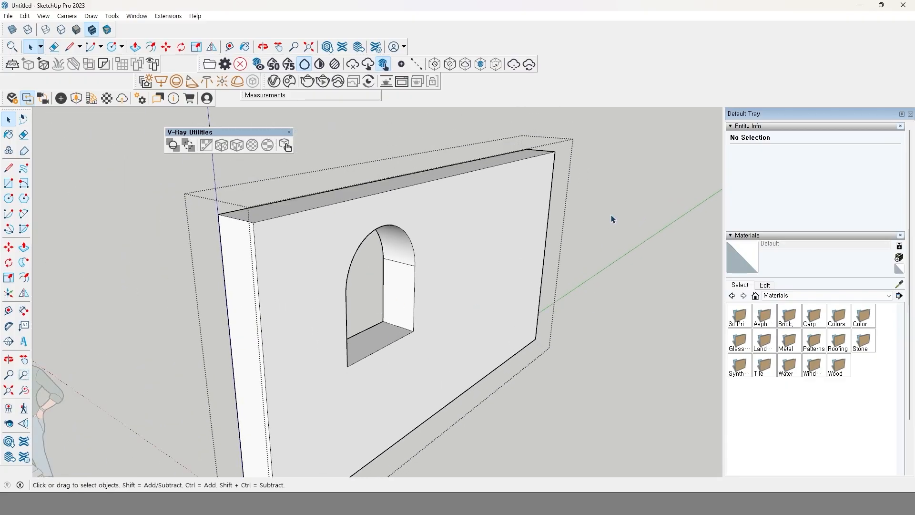
middle_drag(562, 357, 471, 374)
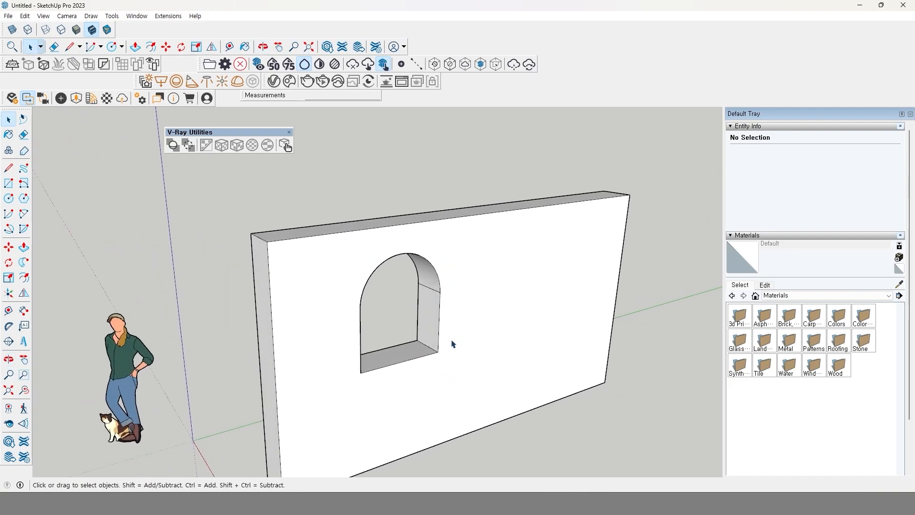
middle_drag(453, 343, 390, 348)
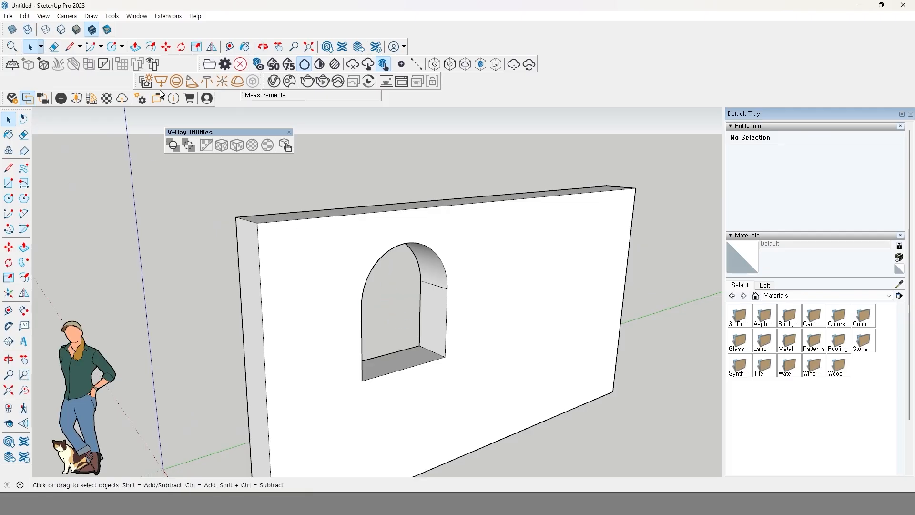
Paste the copied arched face with its edges in place outside the wall group and make it a separate group
click(27, 17)
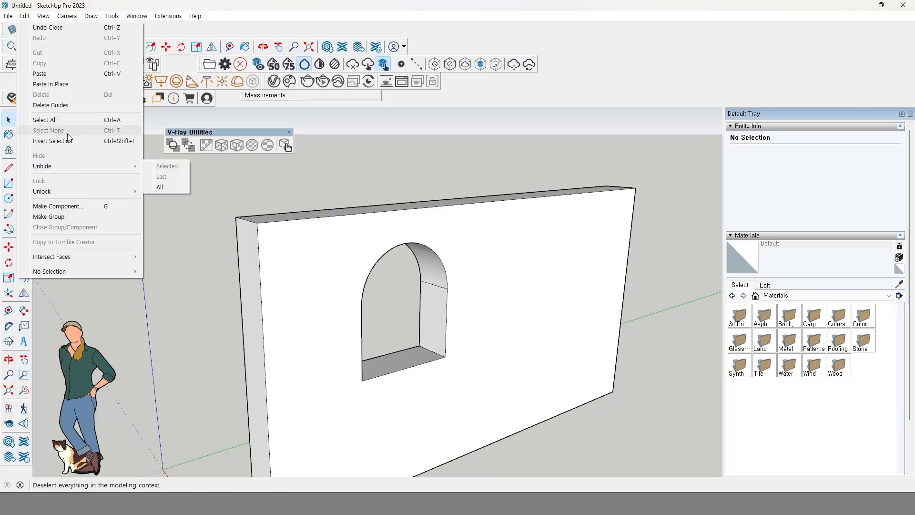
click(70, 84)
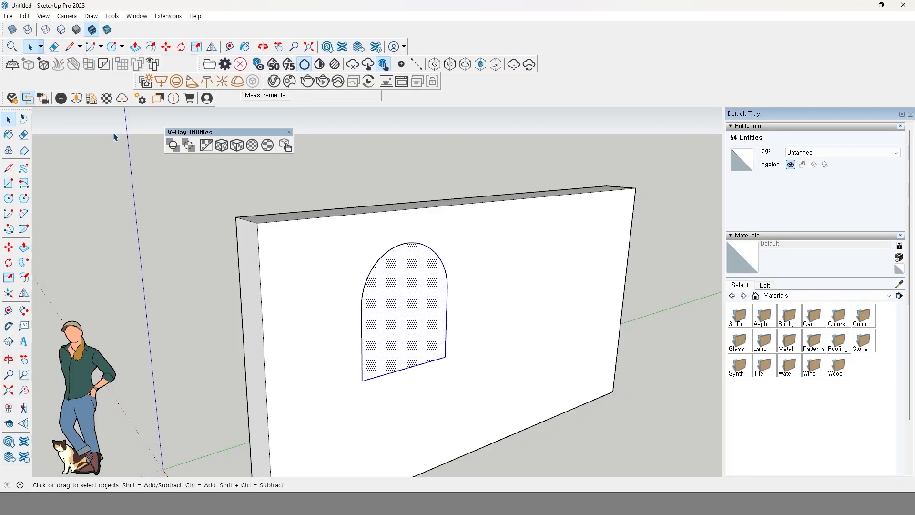
right_click(418, 287)
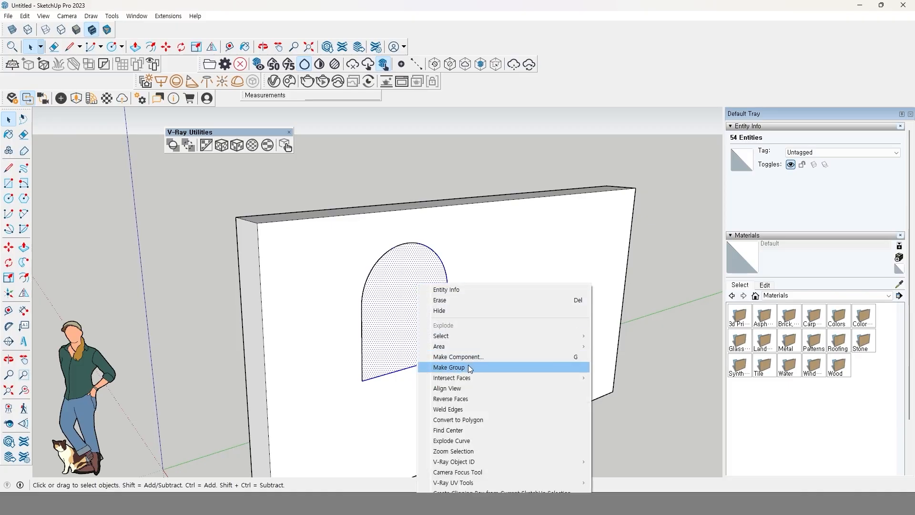
click(449, 367)
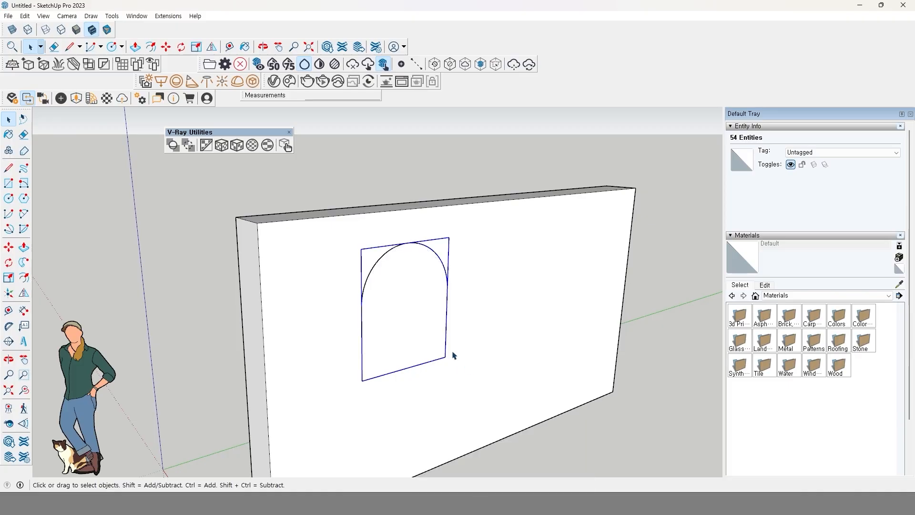
Open the arched face's group and extrude the face 200 mm outward from the wall with Push/Pull
double_click(403, 306)
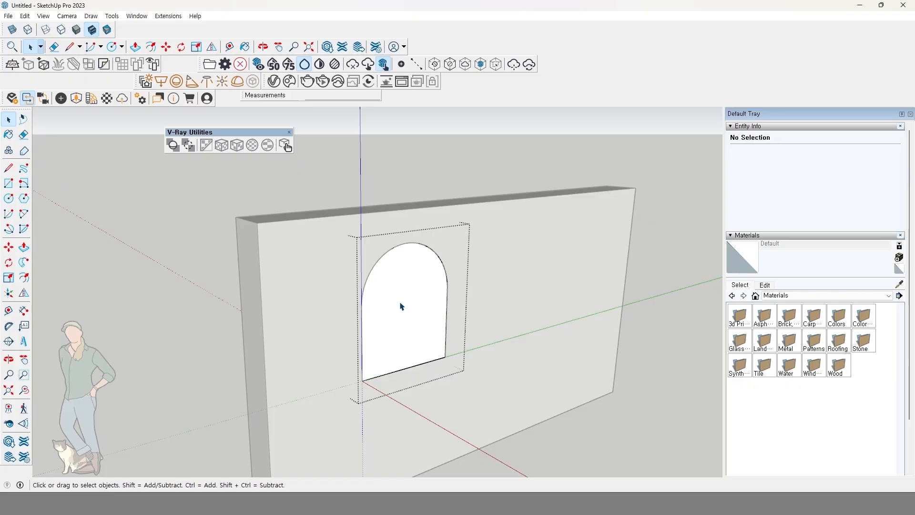
click(24, 249)
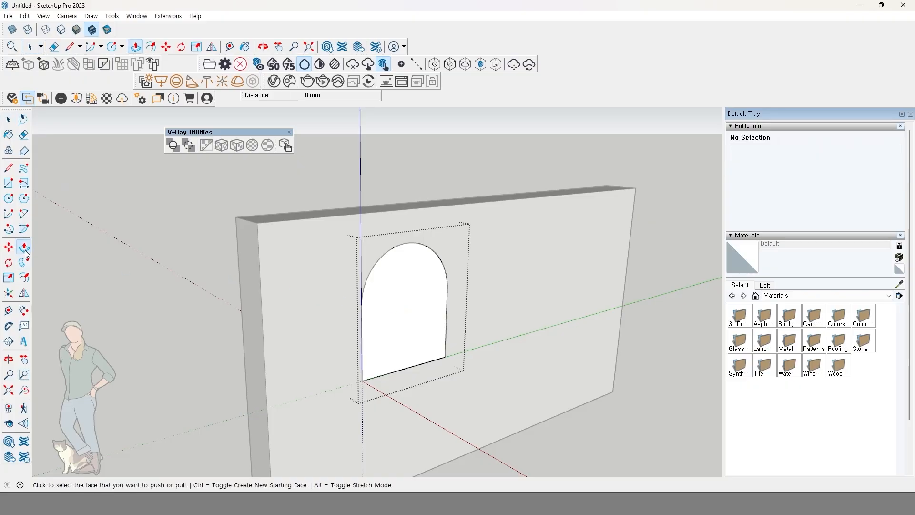
click(390, 300)
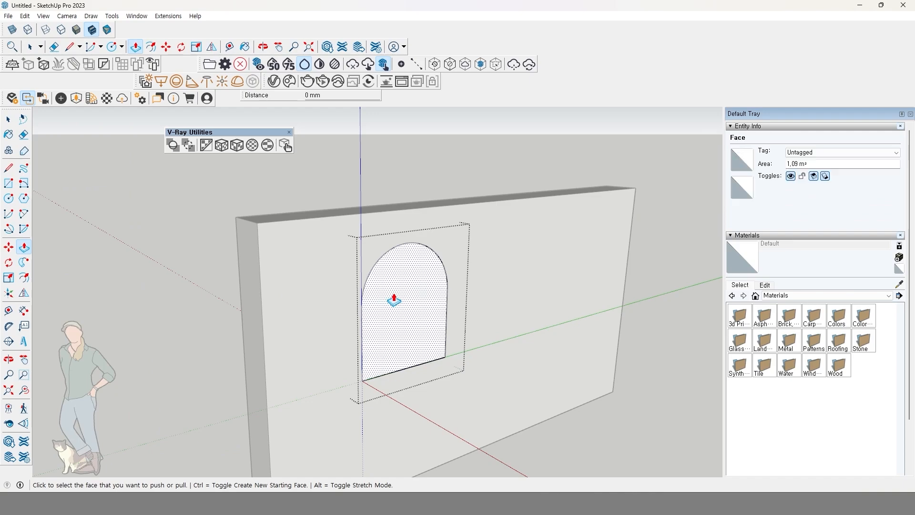
click(421, 313)
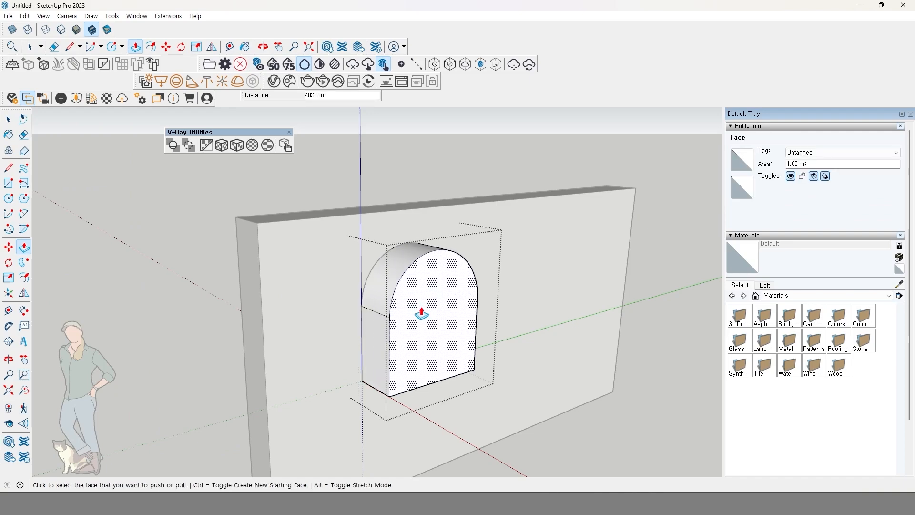
text(200)
key(Return)
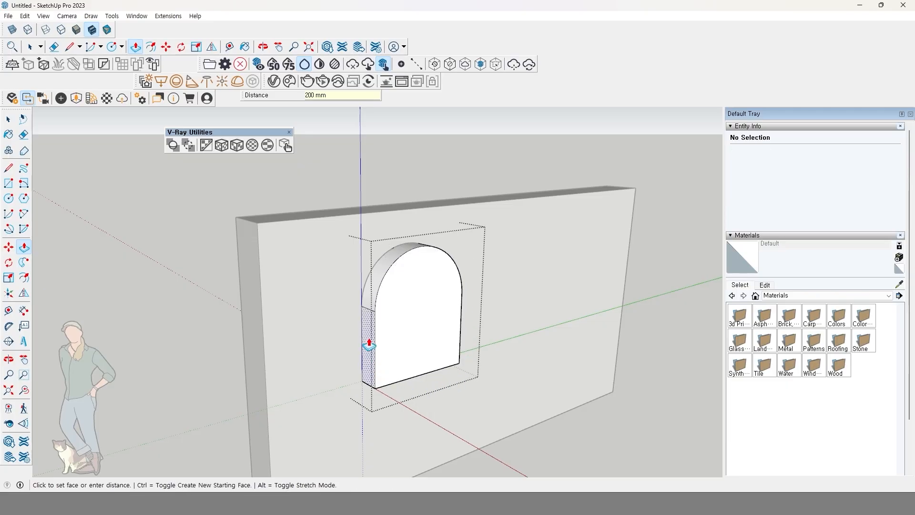
click(392, 278)
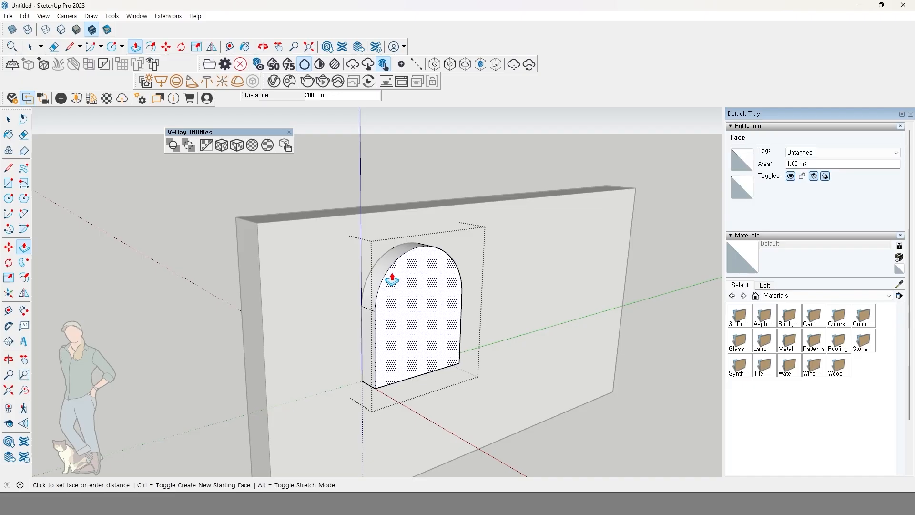
Offset the outline of the extruded arch's front face 40 mm inward
click(24, 278)
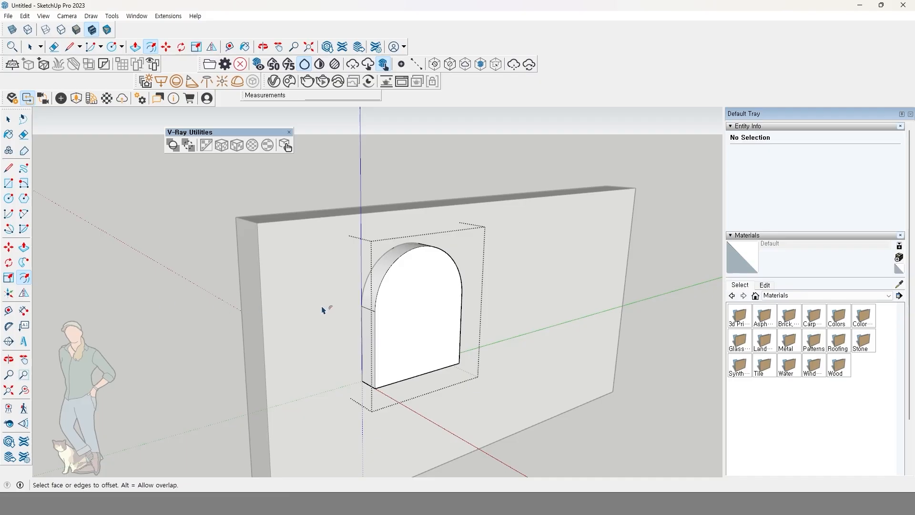
click(387, 308)
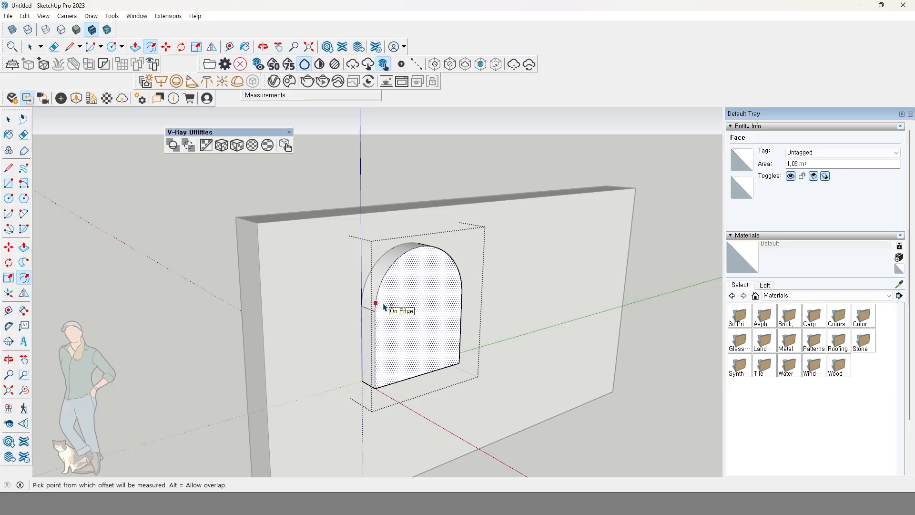
click(387, 308)
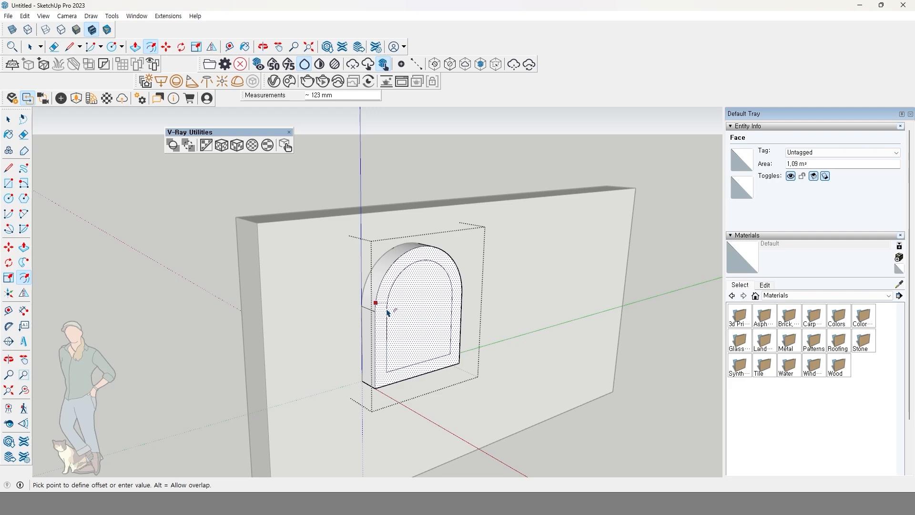
click(387, 312)
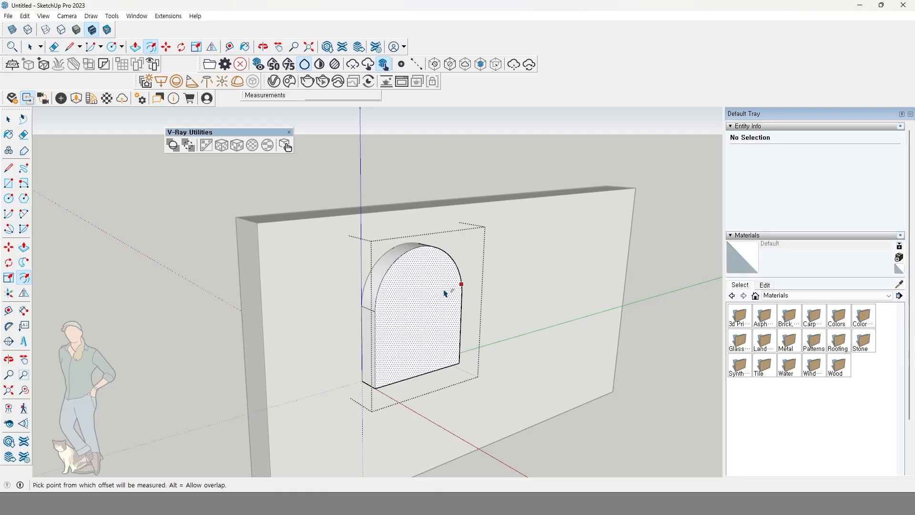
click(399, 286)
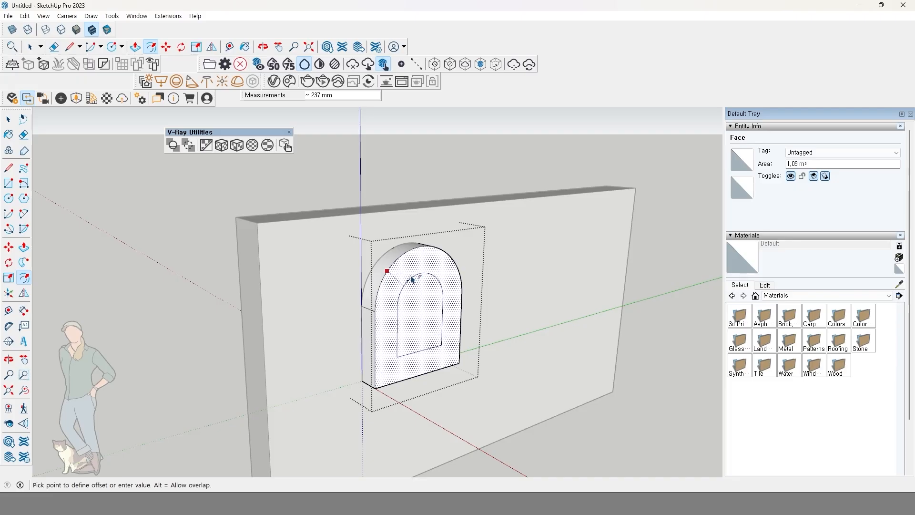
text(40)
key(Return)
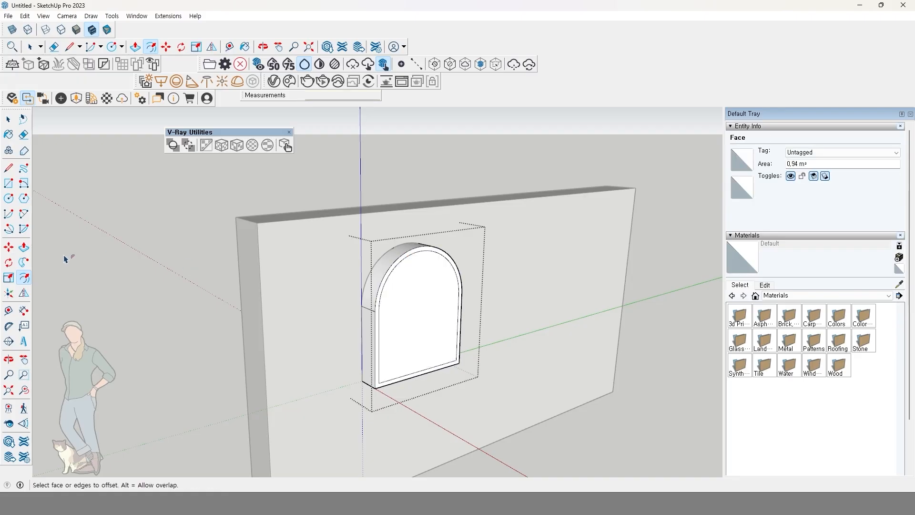
Push the inner arched face back 200 mm to hollow out the frame, and close the frame group
click(24, 246)
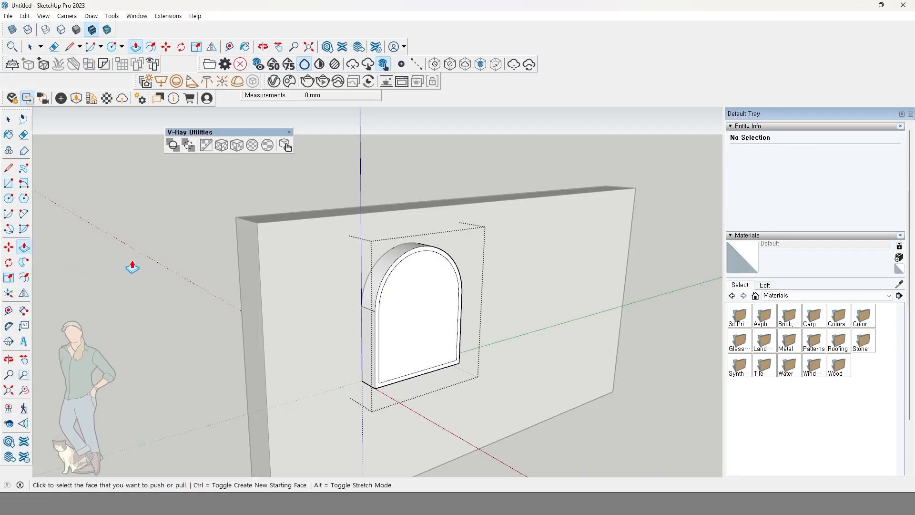
click(431, 268)
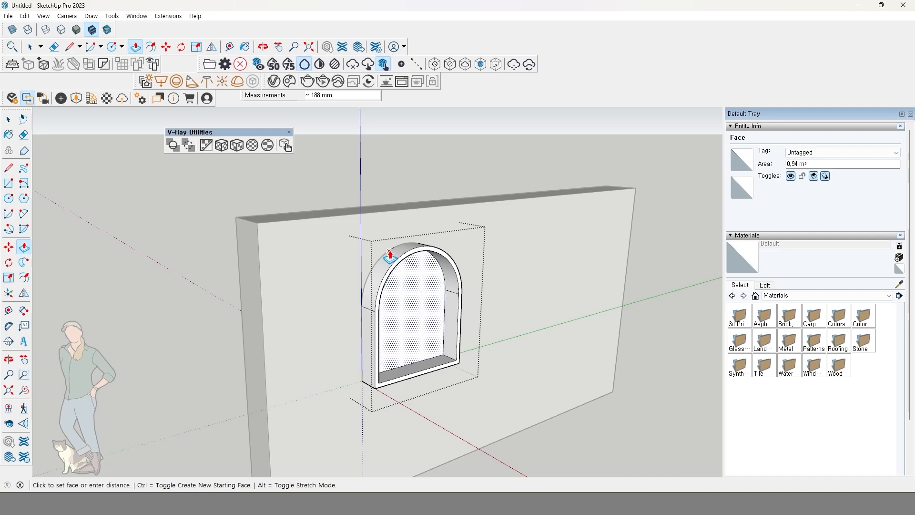
click(360, 315)
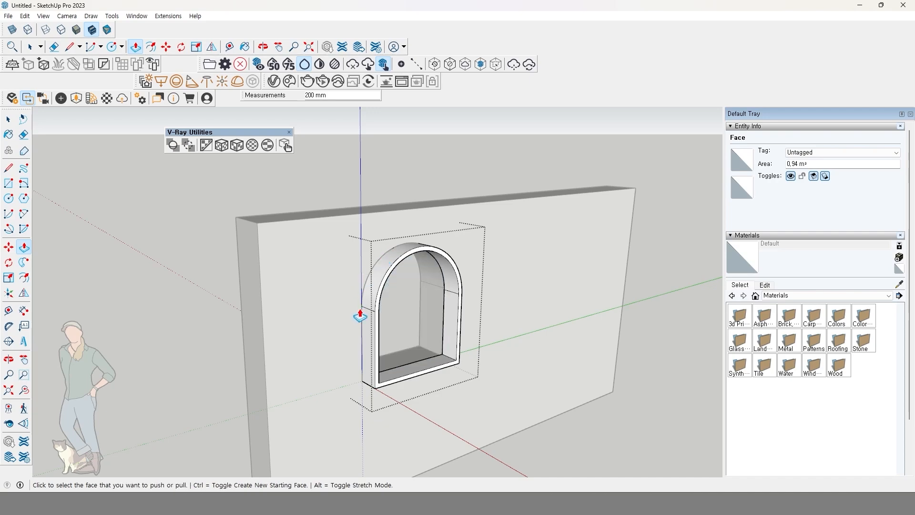
key(space)
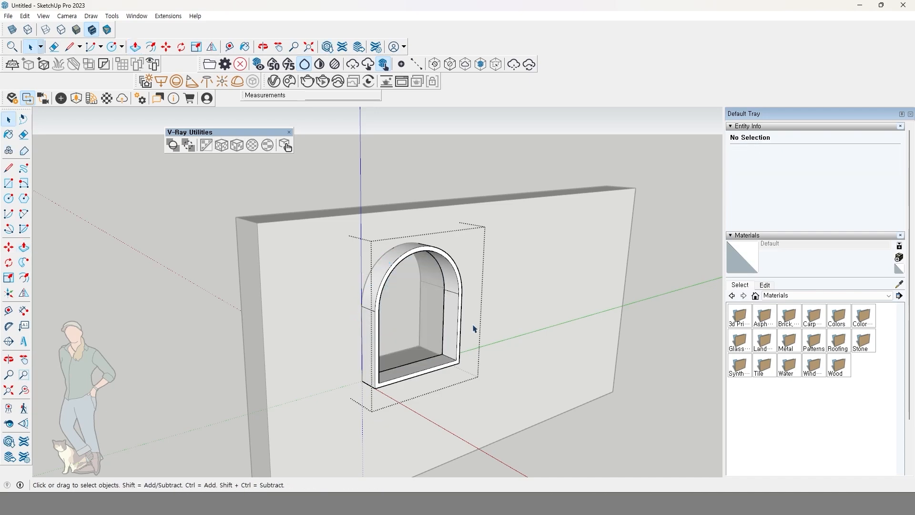
click(578, 430)
scroll(443, 354, up, 2)
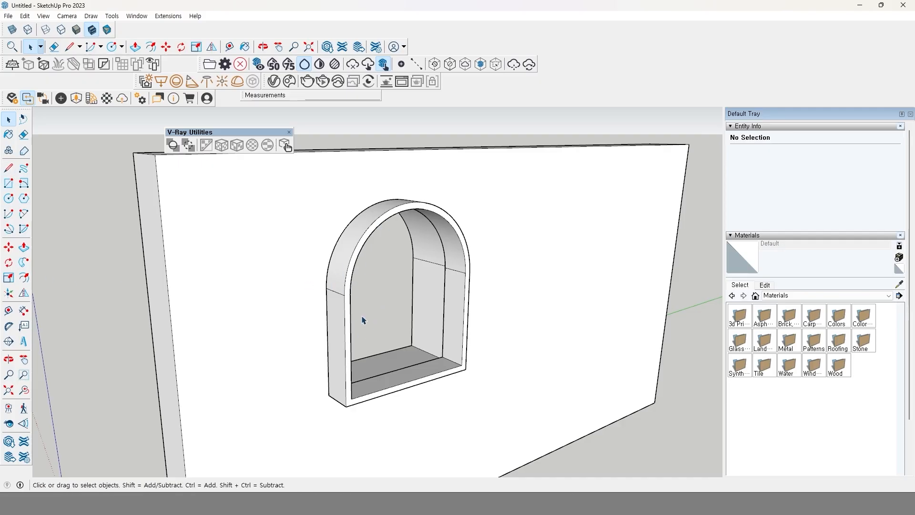
Reopen the frame group and draw a diagonal line about 275 mm long across a lower front corner of the opening to regenerate its face
click(344, 289)
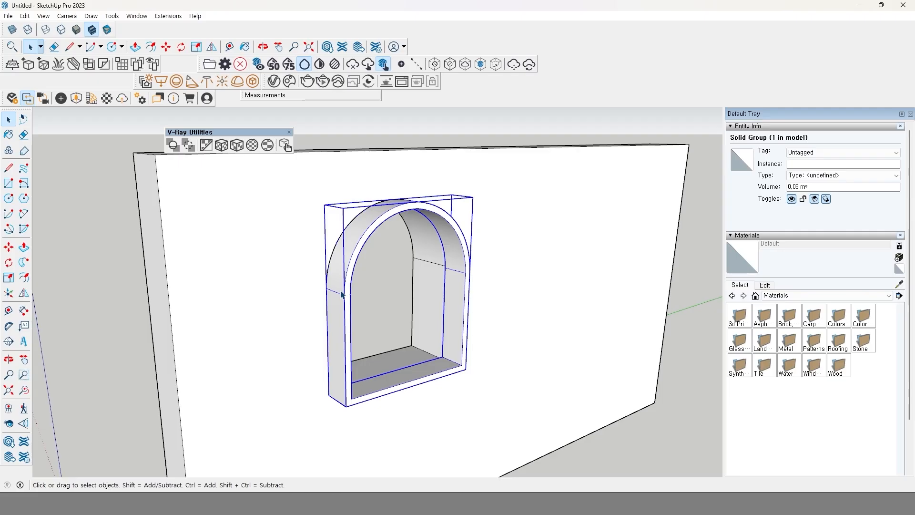
double_click(341, 294)
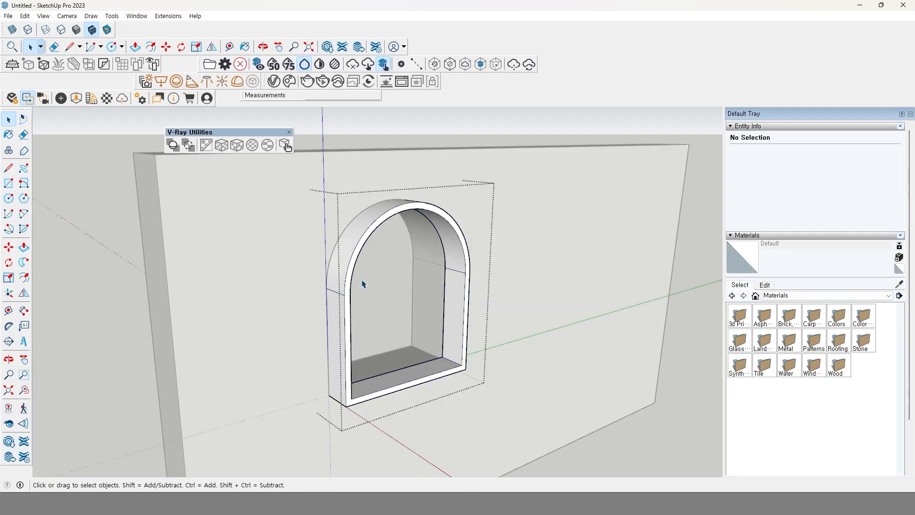
click(8, 167)
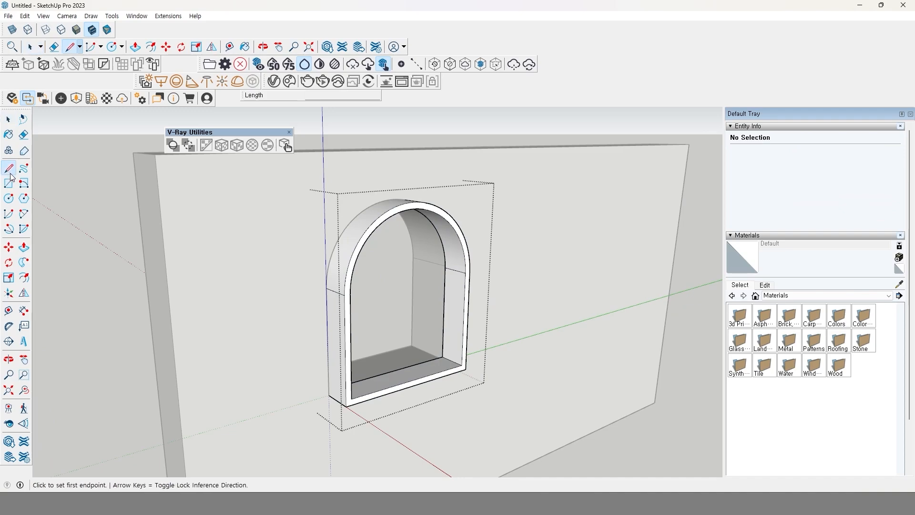
click(351, 398)
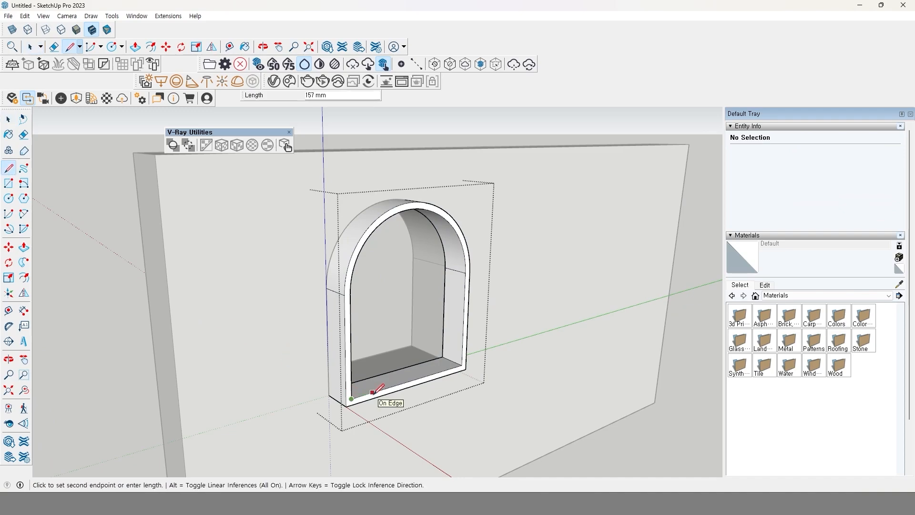
key(Escape)
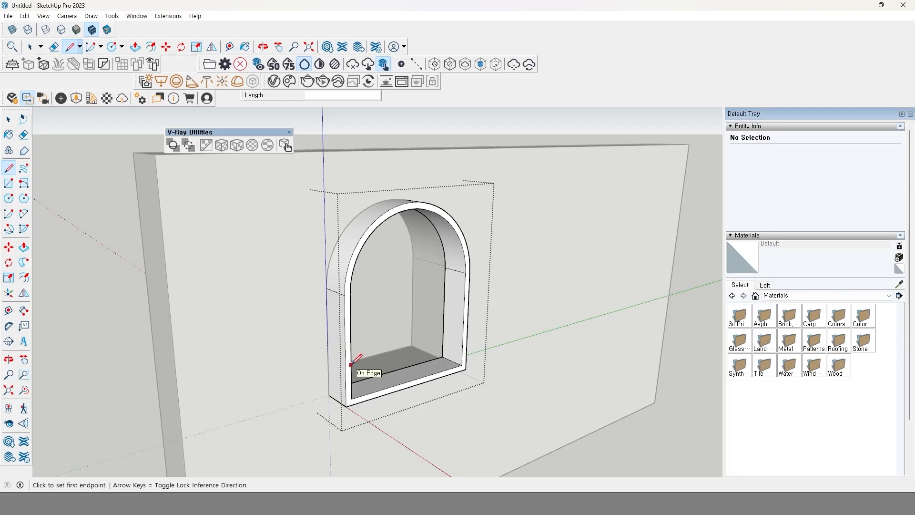
click(352, 364)
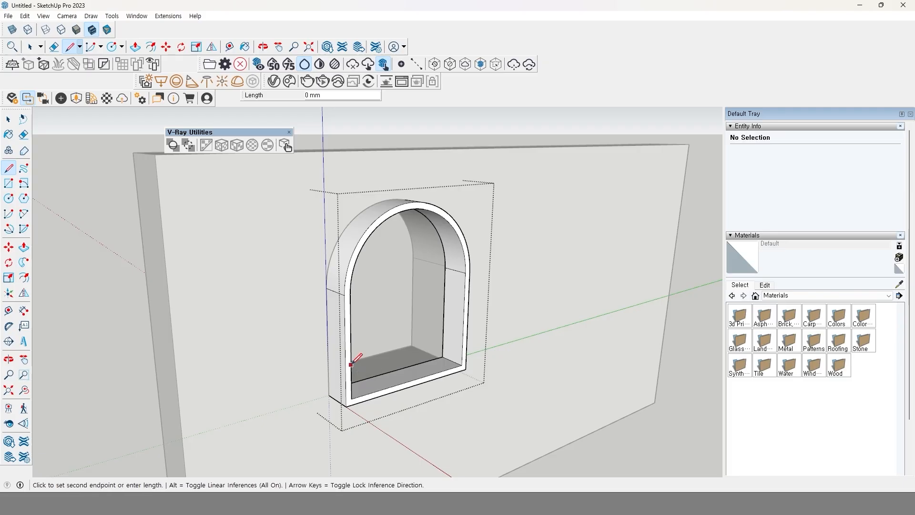
click(373, 391)
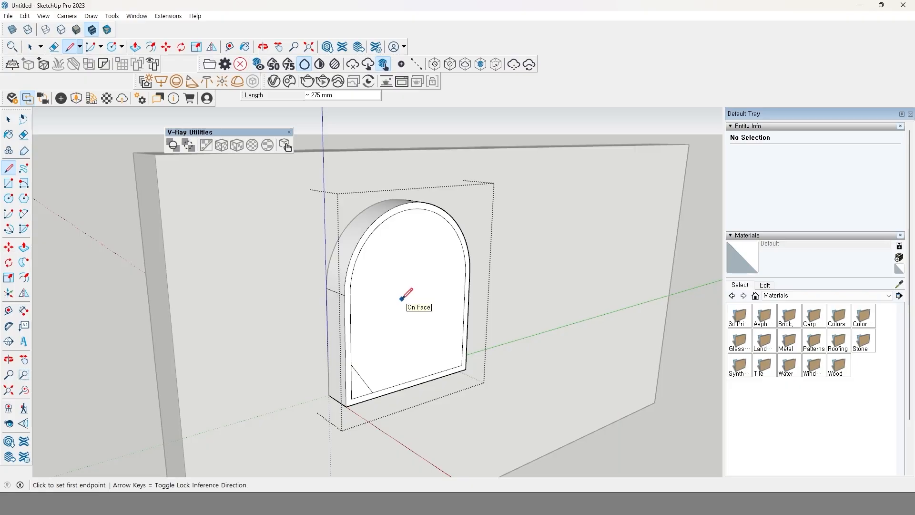
Delete the diagonal line across the lower corner of the regenerated arched face
key(space)
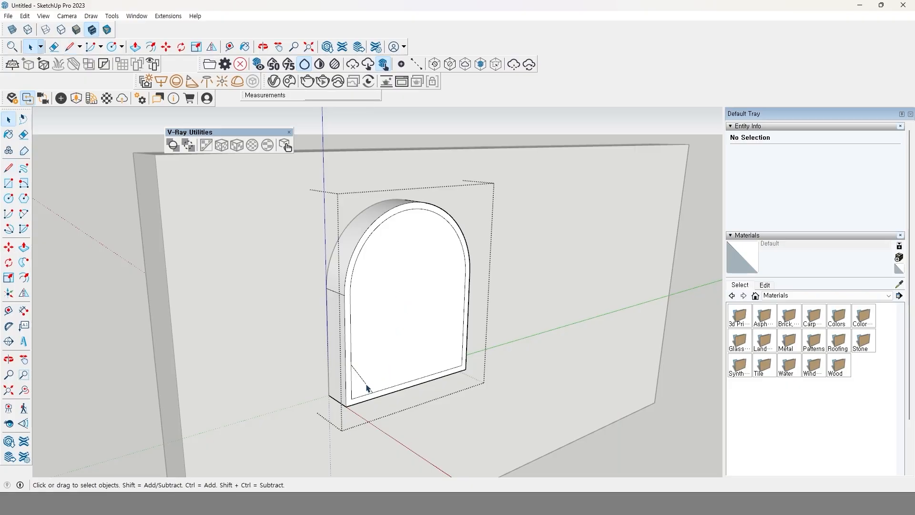
click(374, 388)
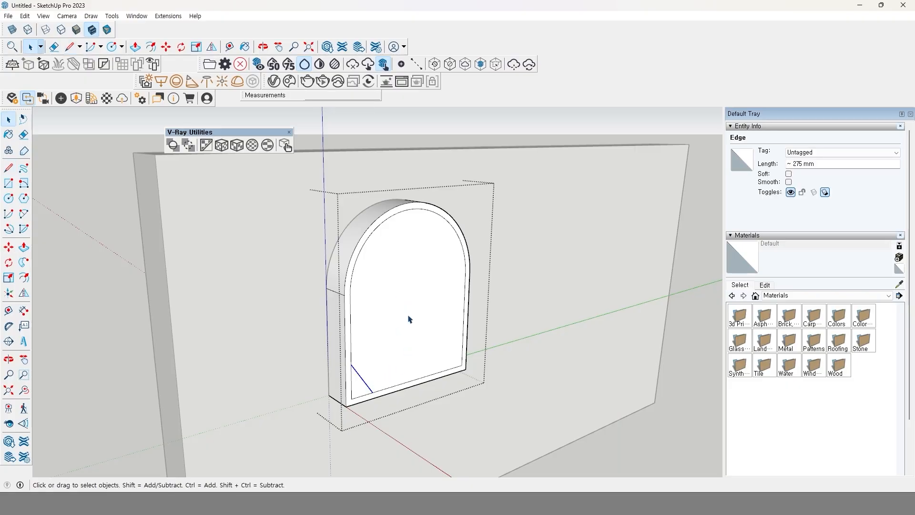
key(Delete)
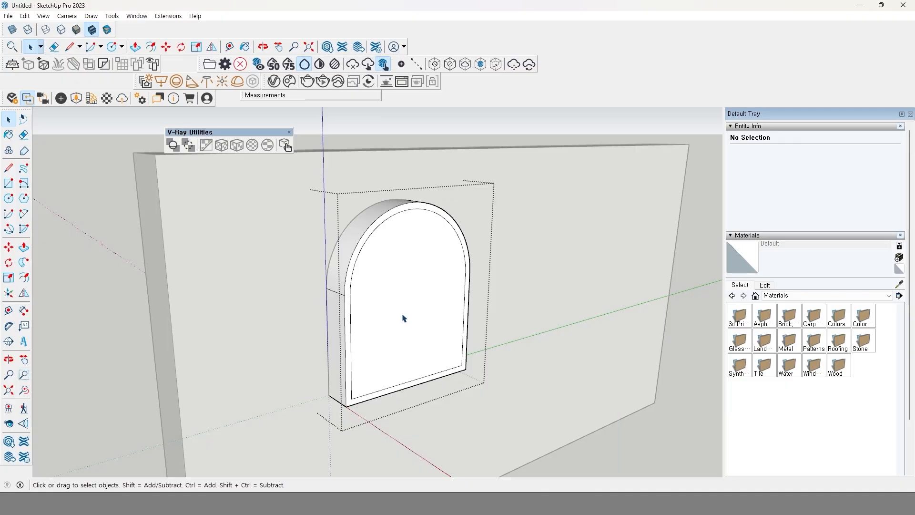
Select and copy the inner arched face, and delete only the face from the frame group
click(402, 327)
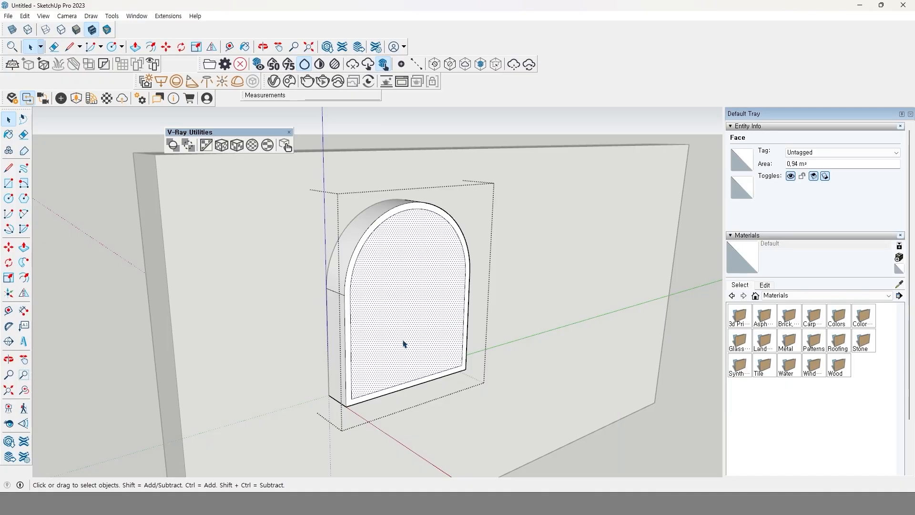
double_click(407, 299)
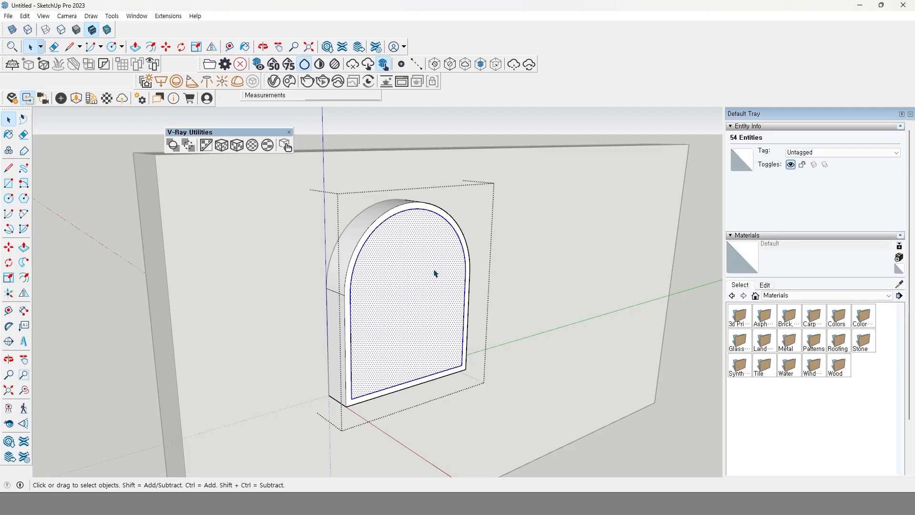
click(420, 315)
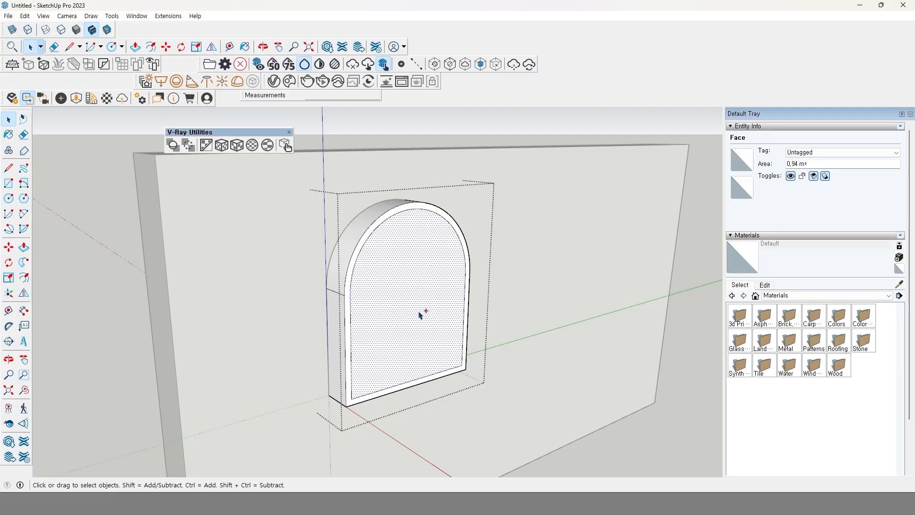
key(Delete)
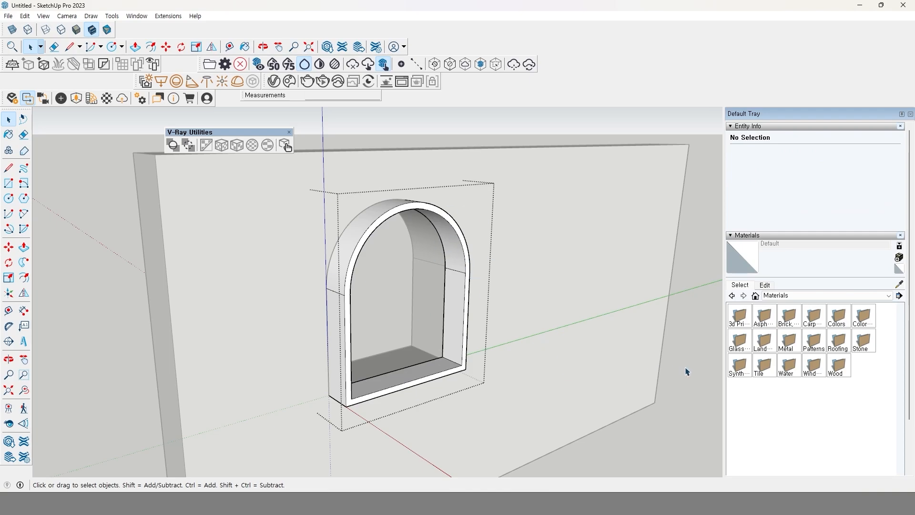
Close the frame group and paste the copied arched face in place outside it
click(693, 320)
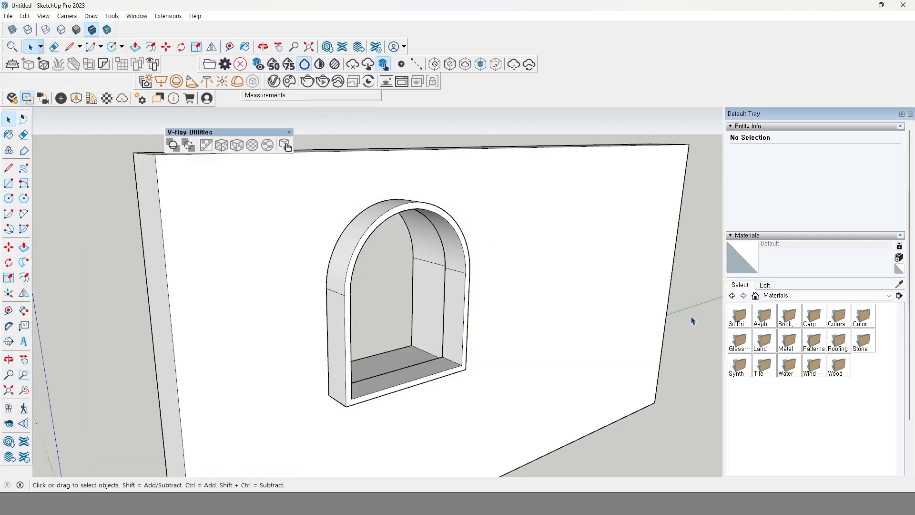
click(458, 237)
click(516, 196)
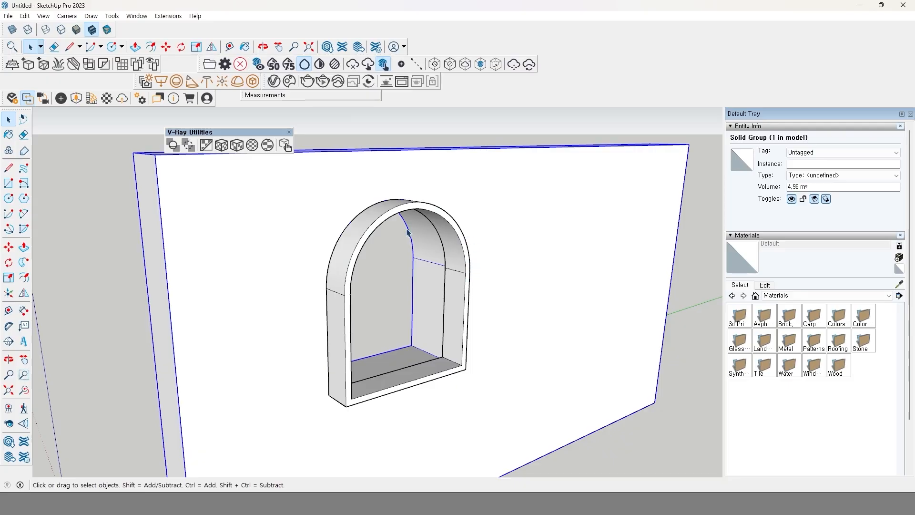
click(74, 164)
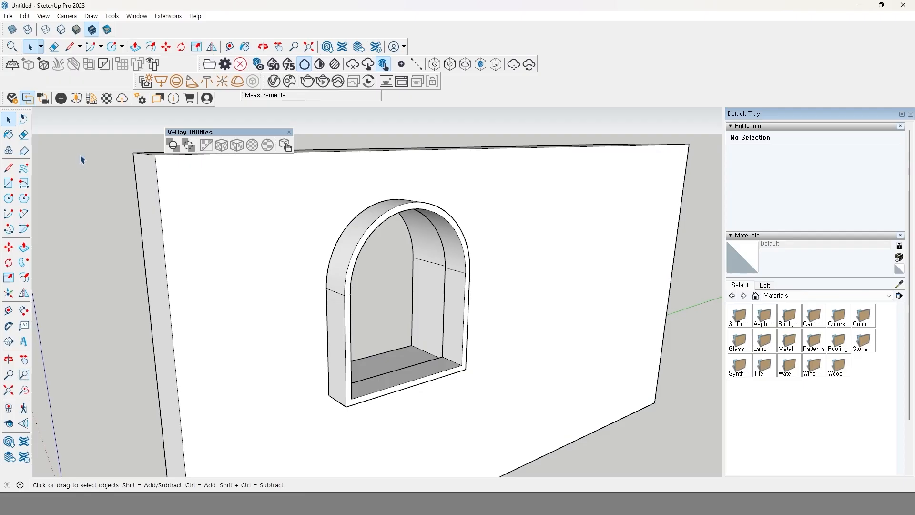
click(25, 16)
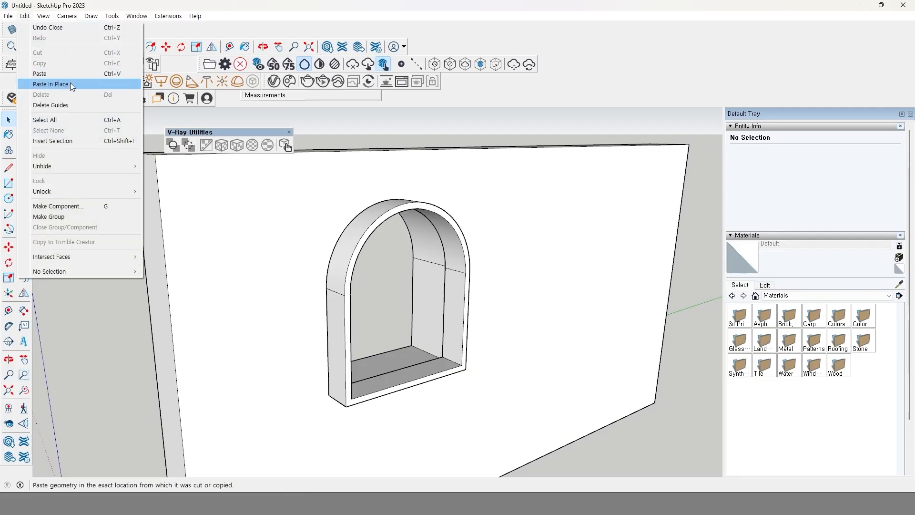
click(70, 84)
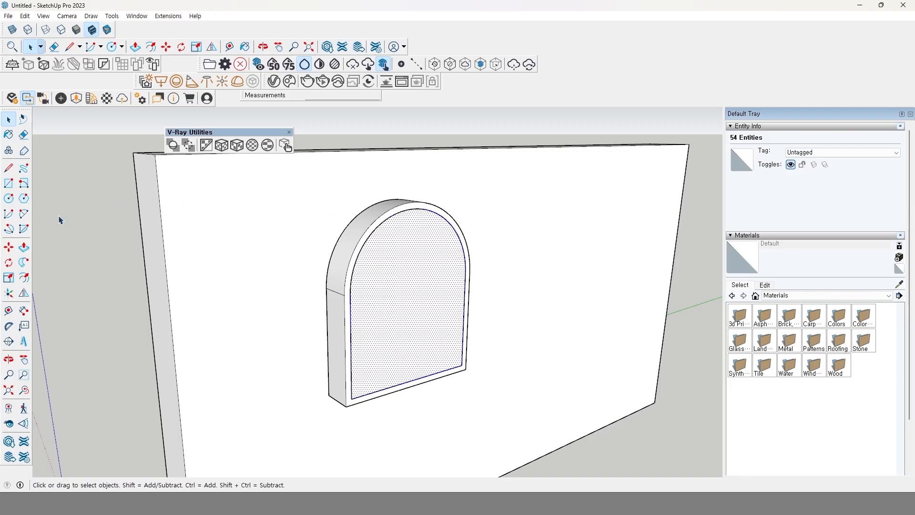
Draw a vertical line about 1120 mm long from the midpoint of the arched face's bottom edge to the arch's peak
click(8, 168)
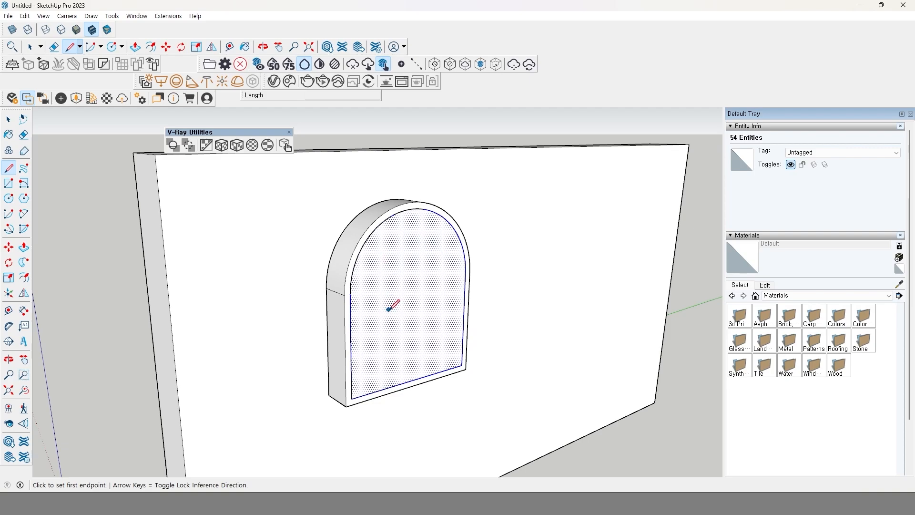
click(410, 381)
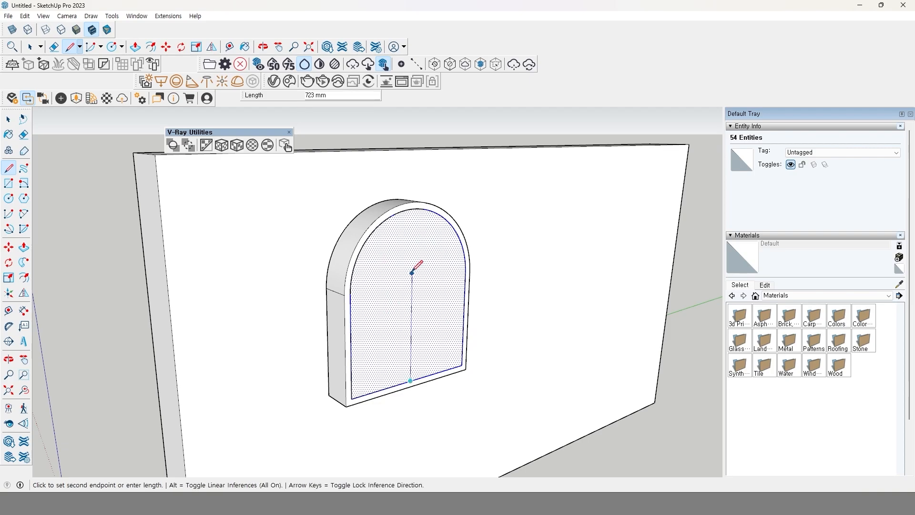
click(413, 208)
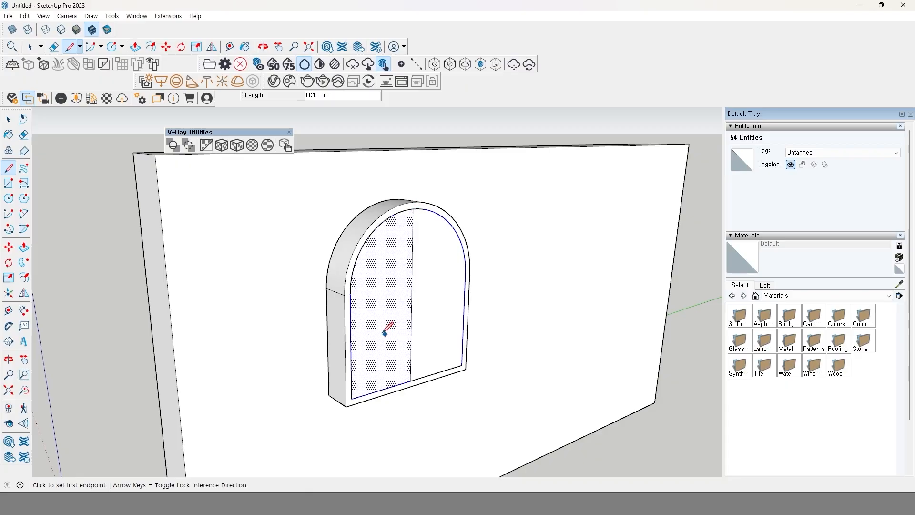
Cut the left half of the split arched face, remove the right half, and paste the left half back in place
key(space)
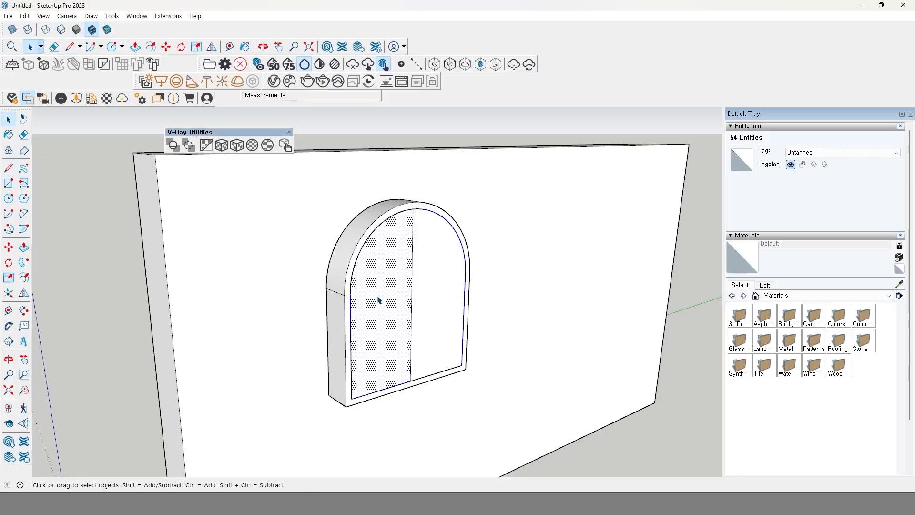
double_click(390, 300)
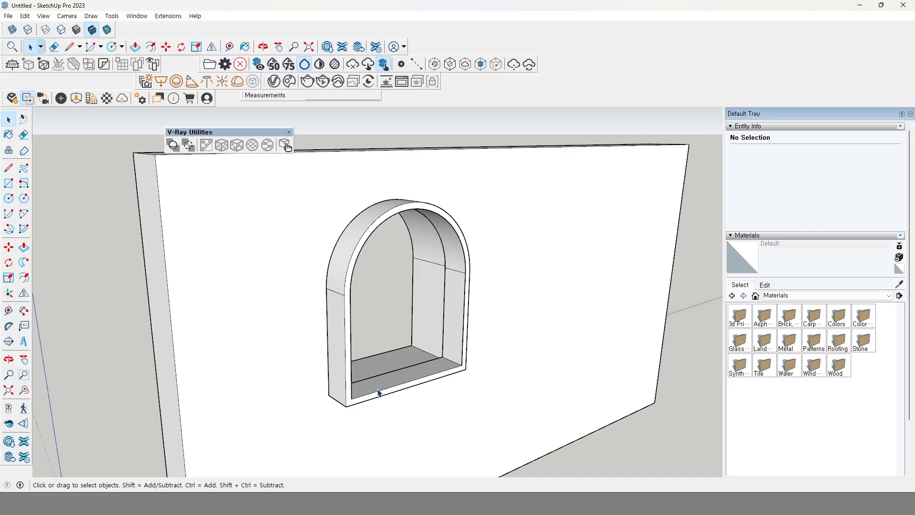
mouse_move(465, 367)
middle_down()
mouse_move(316, 354)
mouse_move(277, 370)
mouse_move(477, 384)
mouse_move(462, 382)
middle_up()
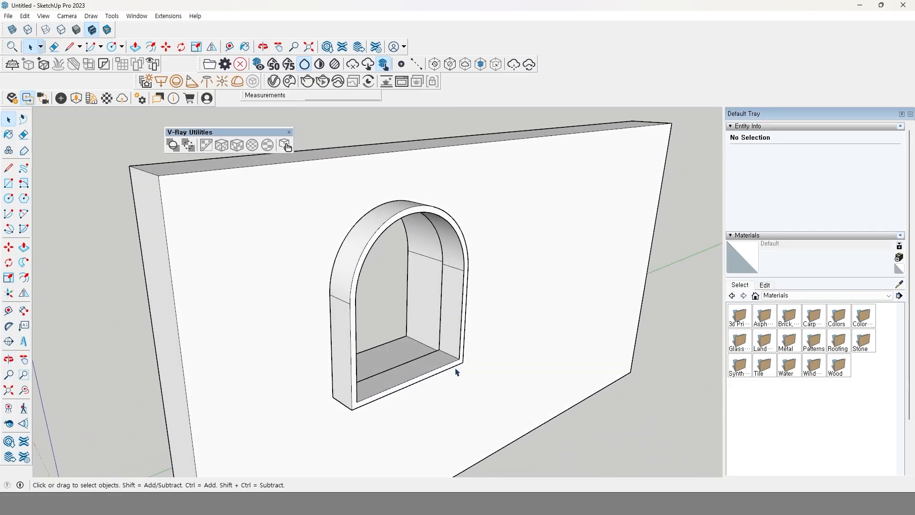
click(25, 15)
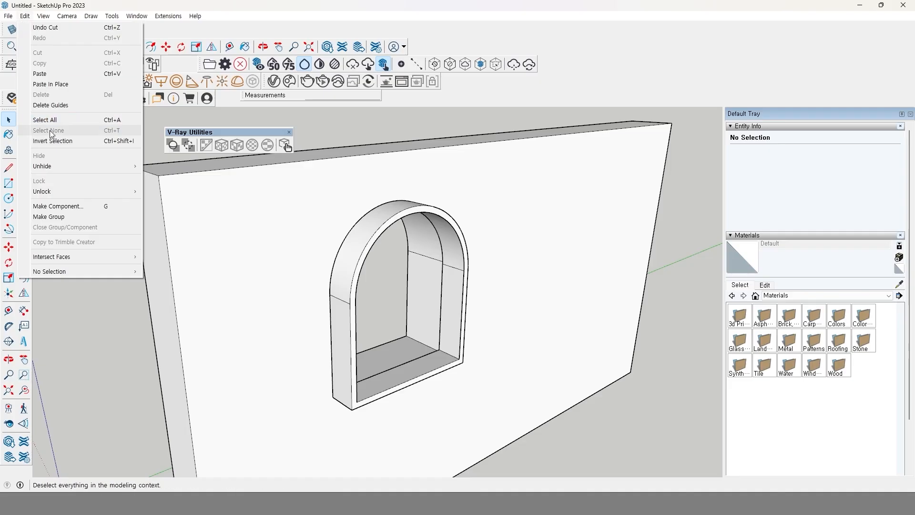
click(50, 83)
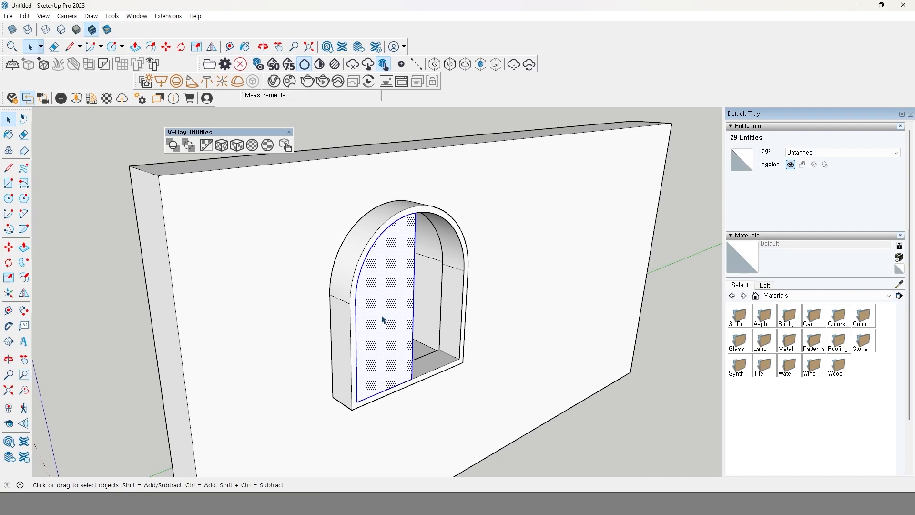
Pull the left half of the arched face outward 40 mm with Push/Pull
click(23, 247)
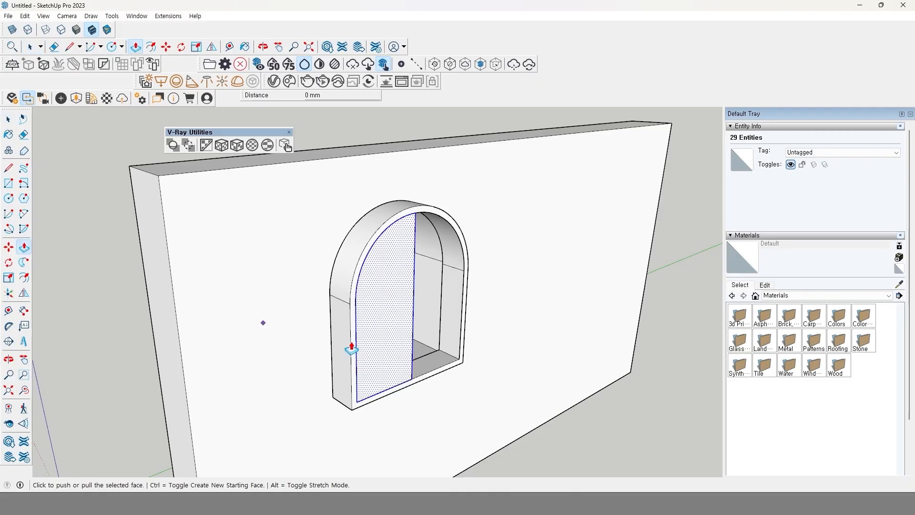
click(390, 299)
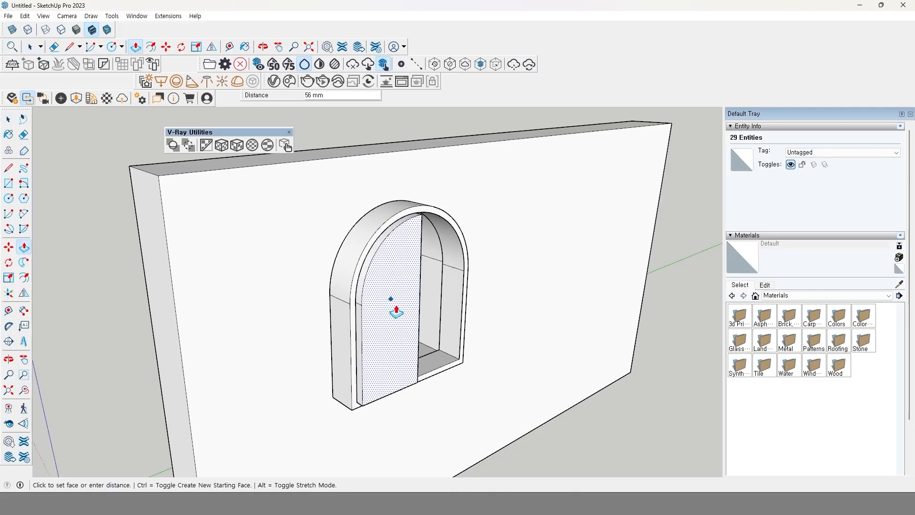
key(Return)
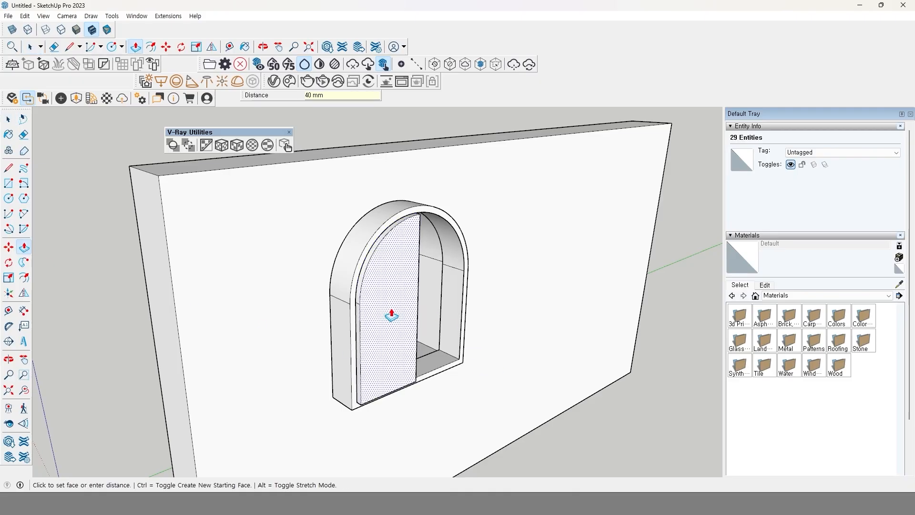
key(space)
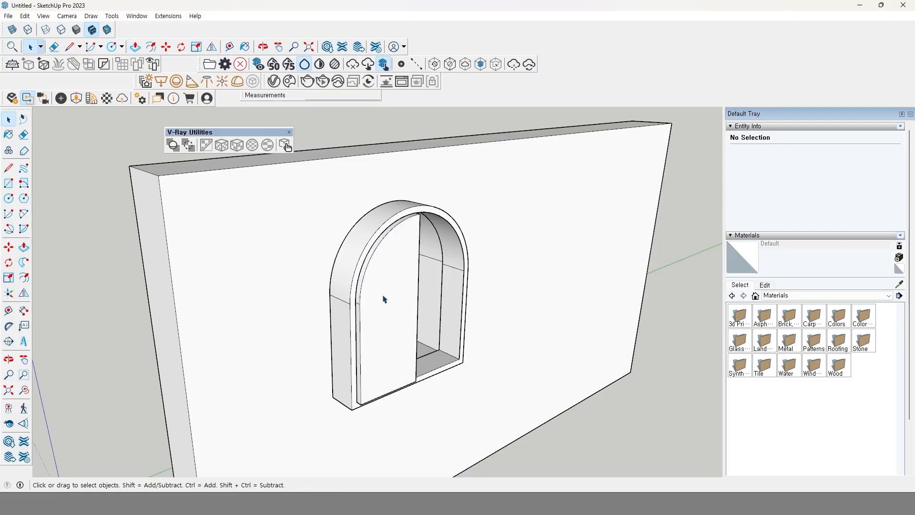
Select all connected geometry of the extruded half-arch panel and make it a group
click(357, 257)
double_click(389, 265)
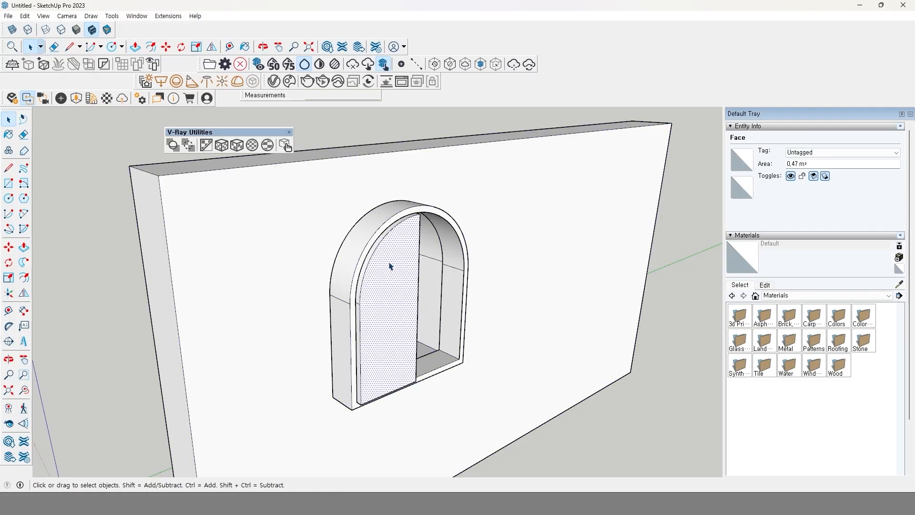
triple_click(389, 265)
right_click(384, 260)
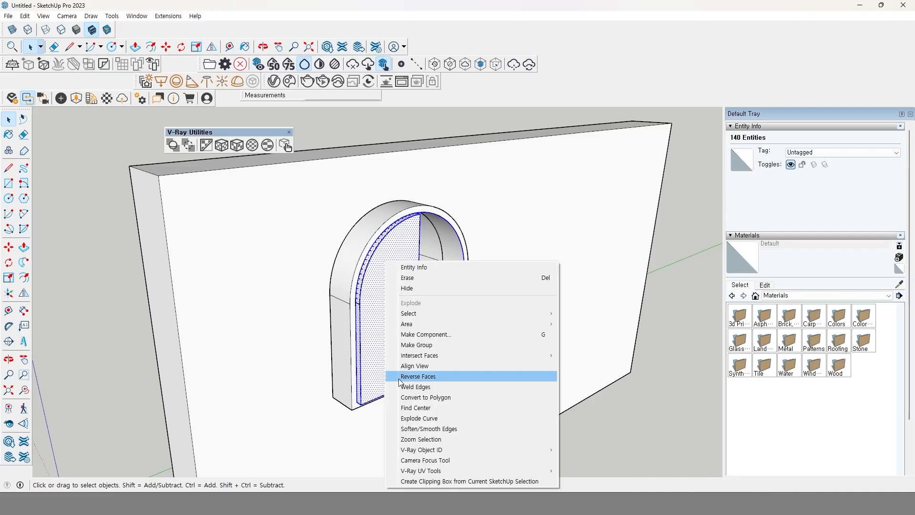
click(393, 268)
click(410, 246)
scroll(414, 246, up, 3)
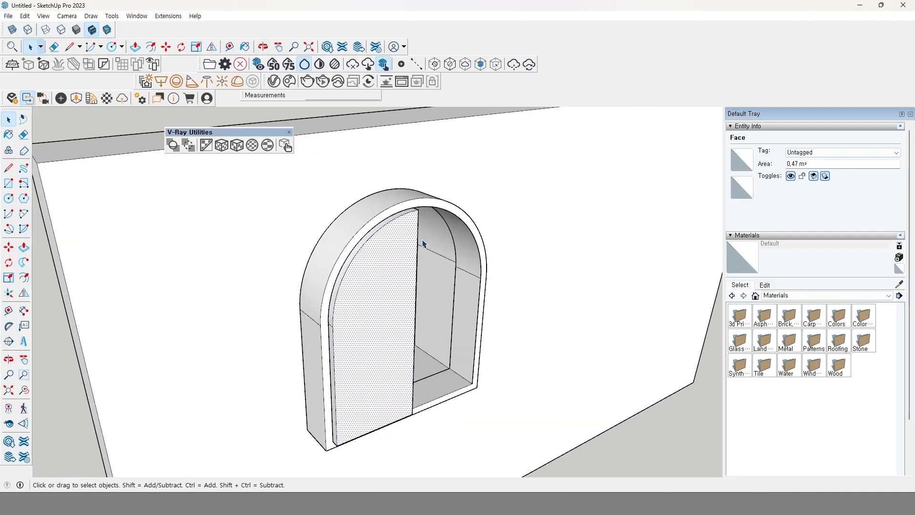
triple_click(401, 248)
scroll(405, 245, up, 5)
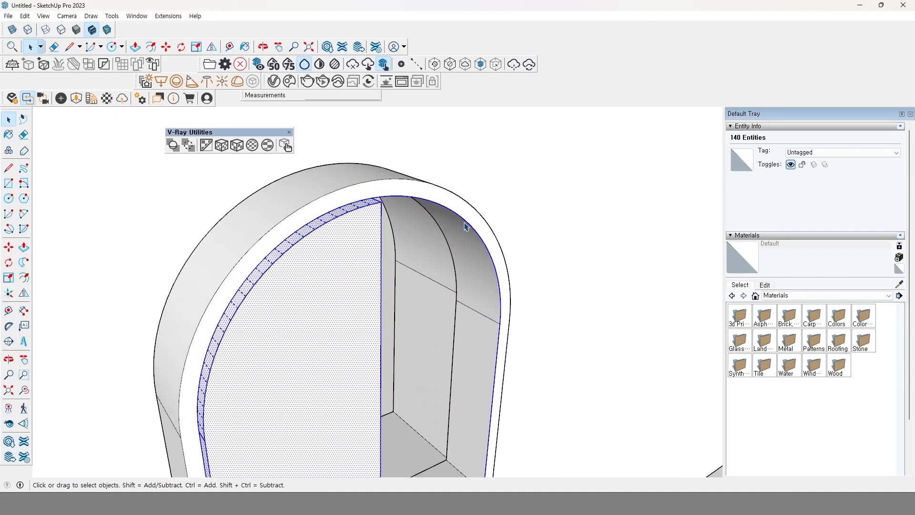
right_click(327, 314)
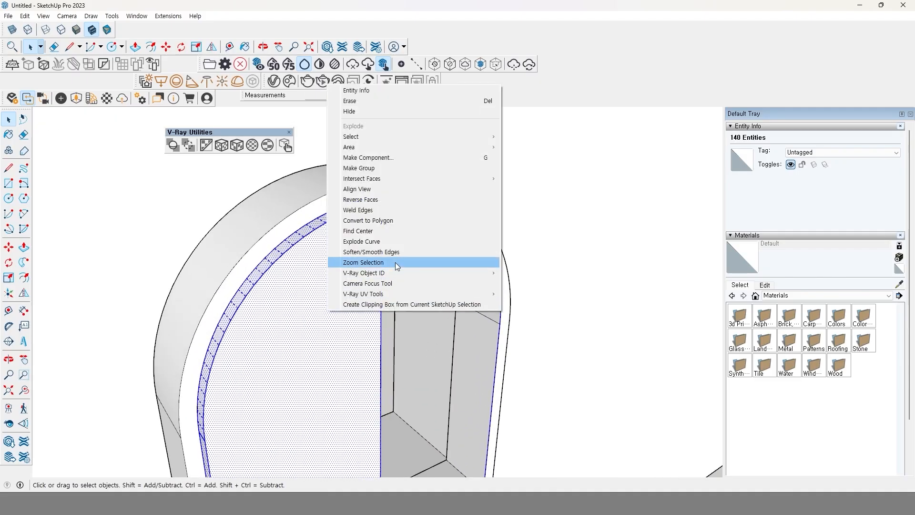
click(411, 169)
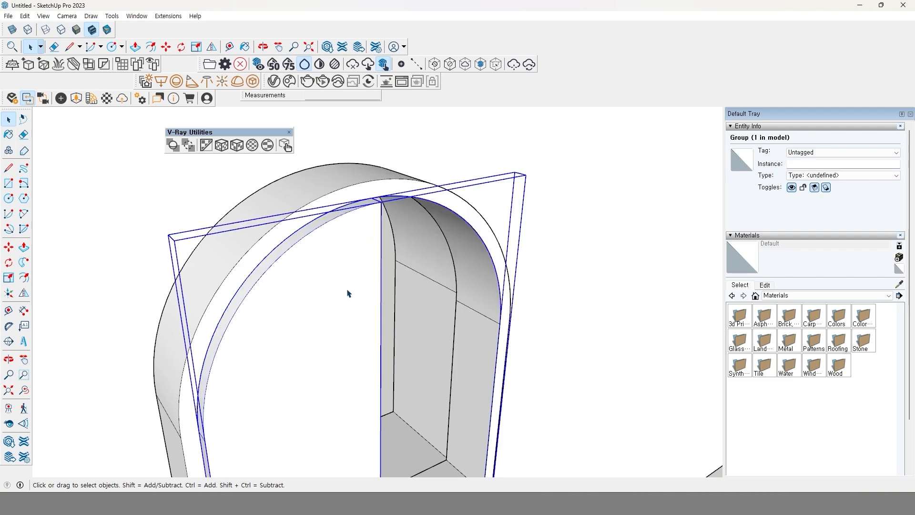
Open the half-arch panel group for editing and hide the rest of the model
double_click(348, 294)
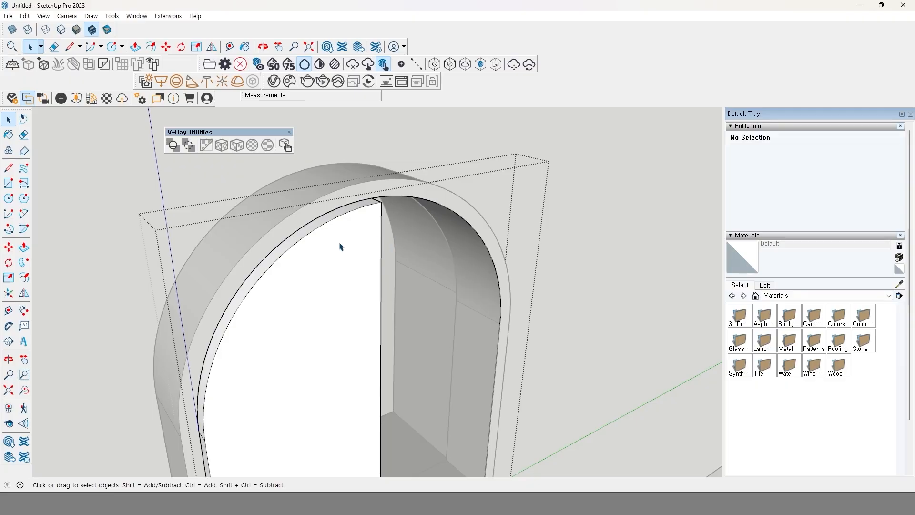
click(46, 19)
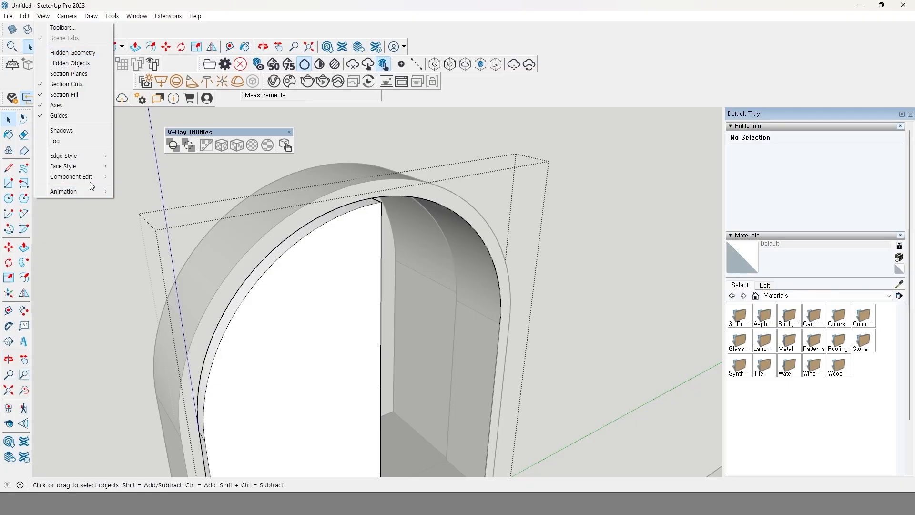
mouse_move(91, 172)
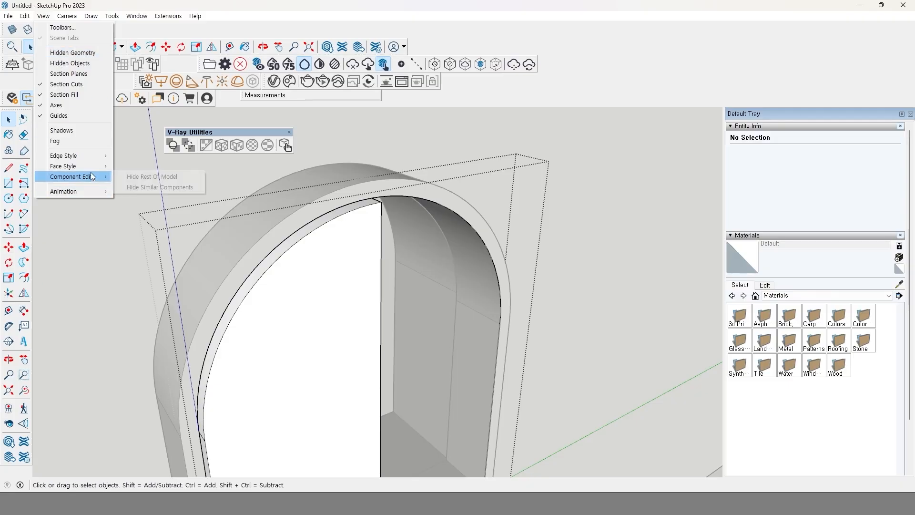
click(138, 177)
Erase short segments of the stray arch outline beside the half panel, including the one touching the panel's top corner
scroll(433, 290, down, 3)
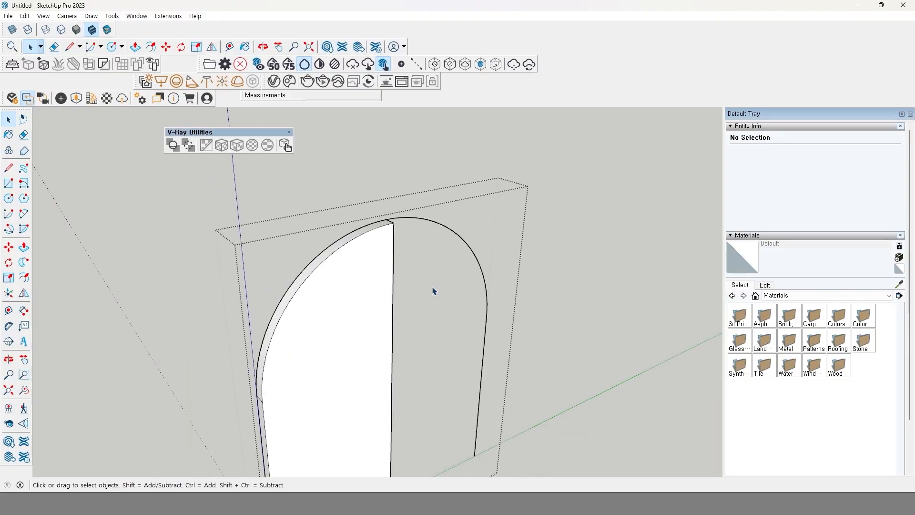
middle_drag(405, 408, 443, 371)
middle_drag(443, 322, 370, 370)
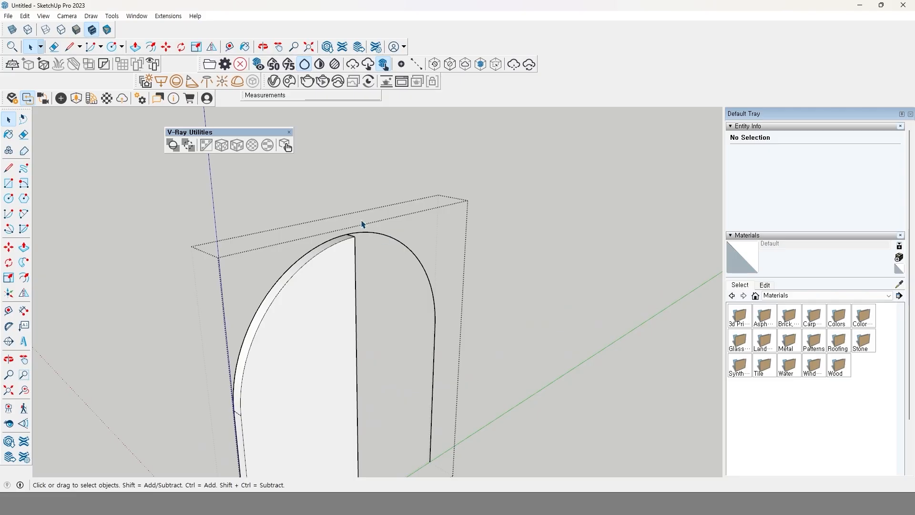
click(23, 135)
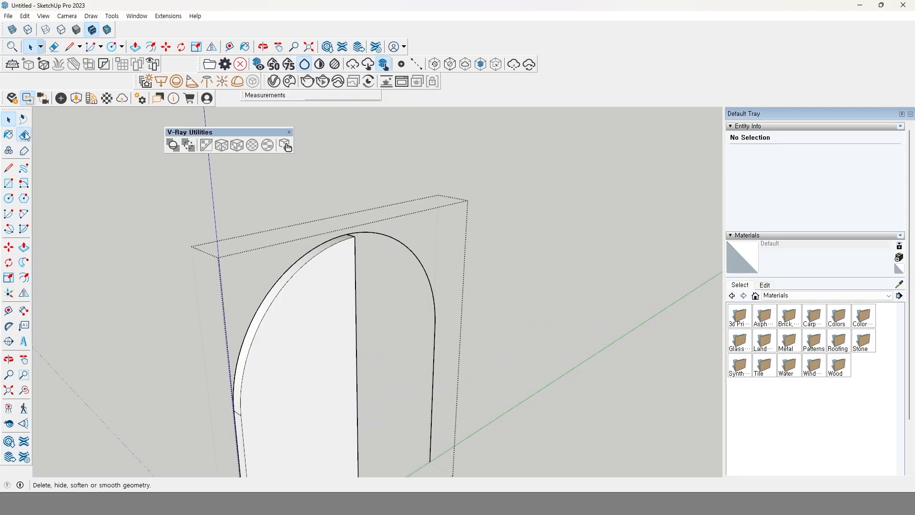
click(395, 244)
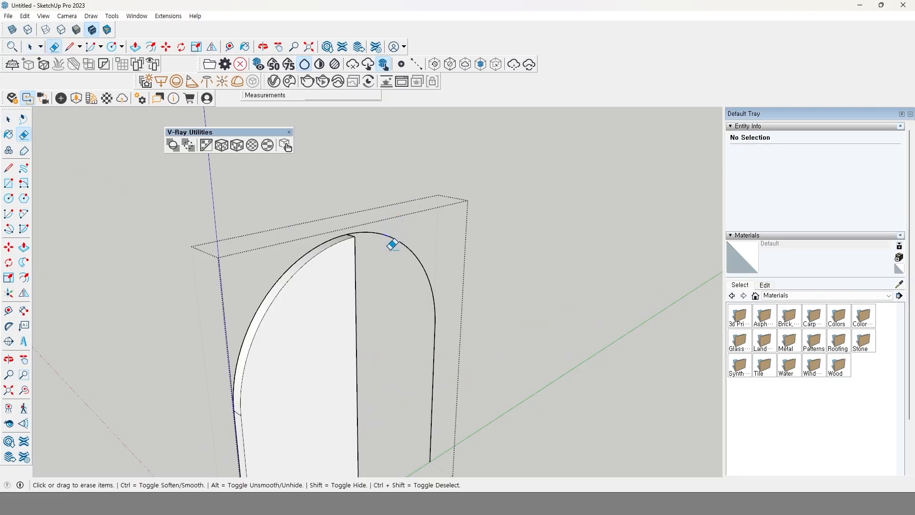
middle_drag(391, 243, 398, 252)
scroll(370, 230, up, 10)
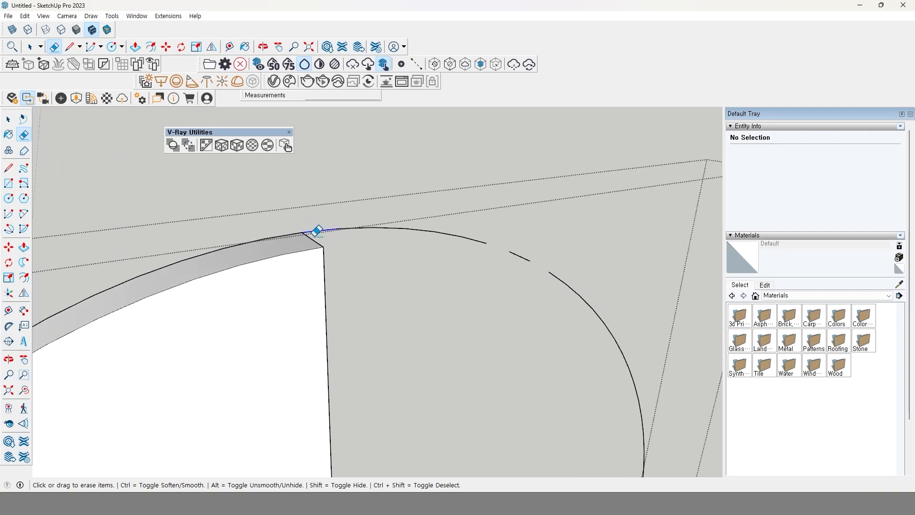
click(315, 232)
key(space)
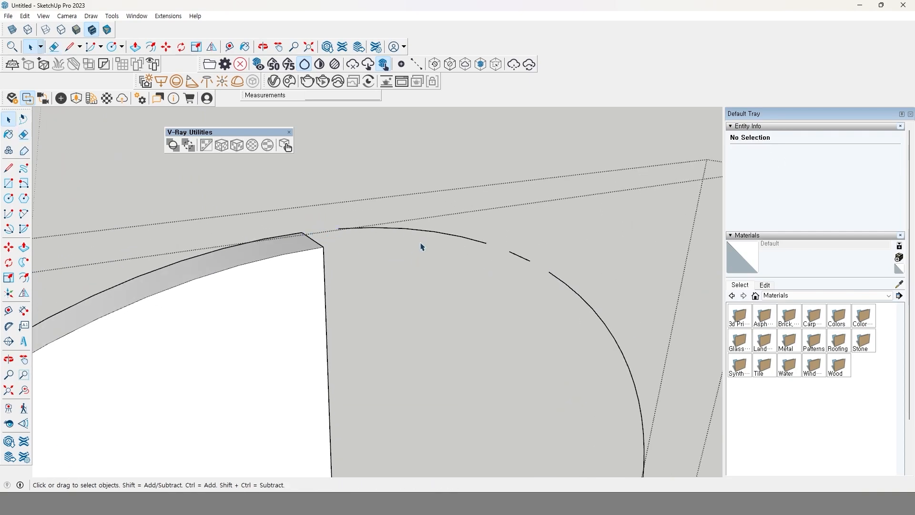
Delete the remaining stray arch outline segments beside the half-arch panel, including the long curve running down its open side
click(430, 234)
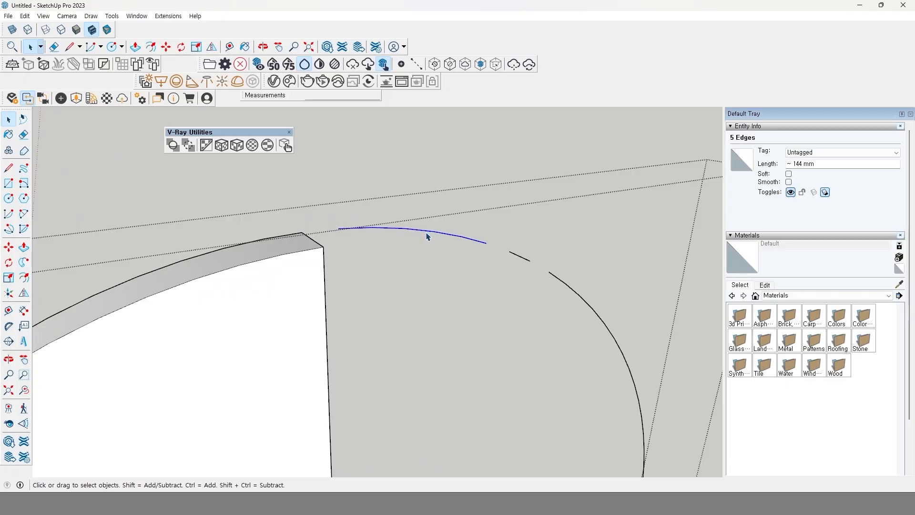
key(Delete)
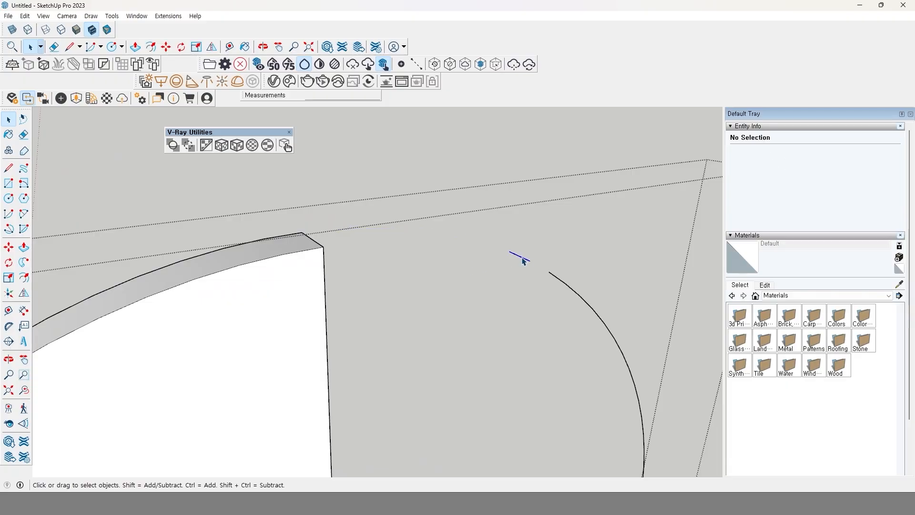
click(521, 258)
key(Delete)
click(554, 278)
scroll(545, 279, down, 5)
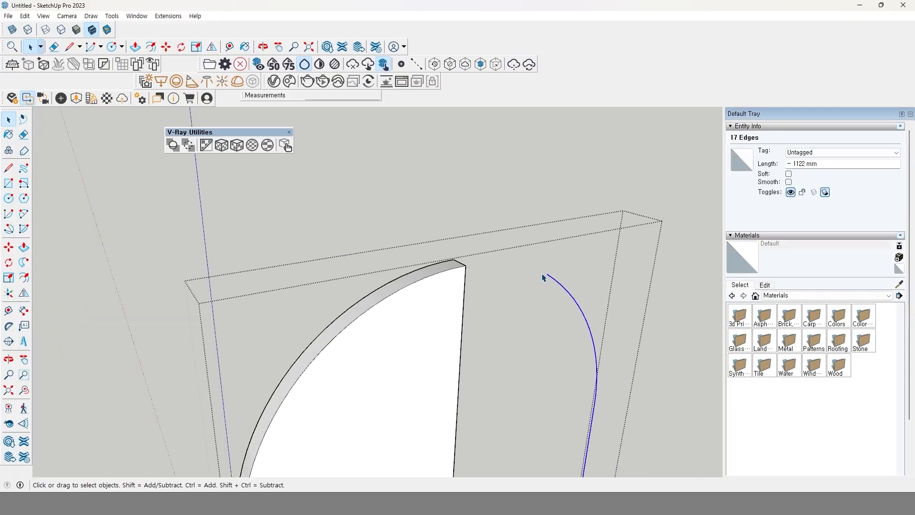
middle_drag(510, 373, 486, 344)
click(487, 344)
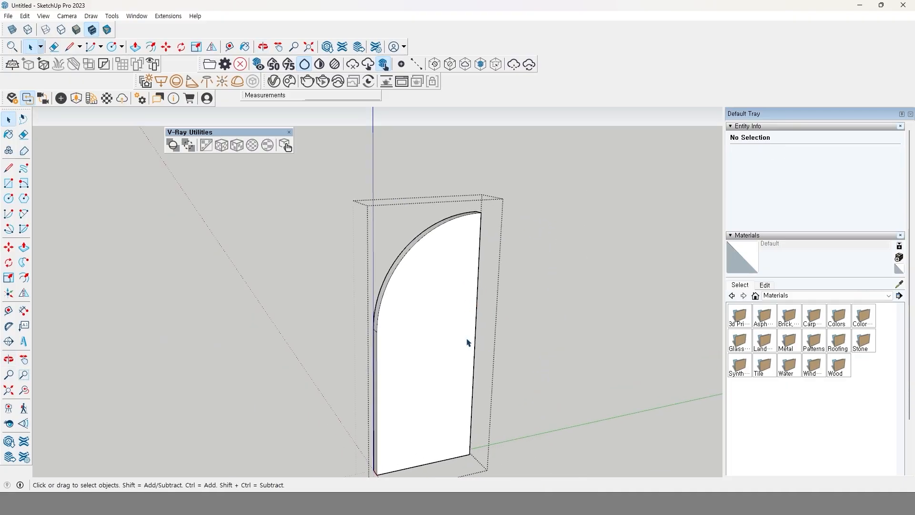
Offset the front face outline of the half-arch panel 80 mm inward
click(24, 277)
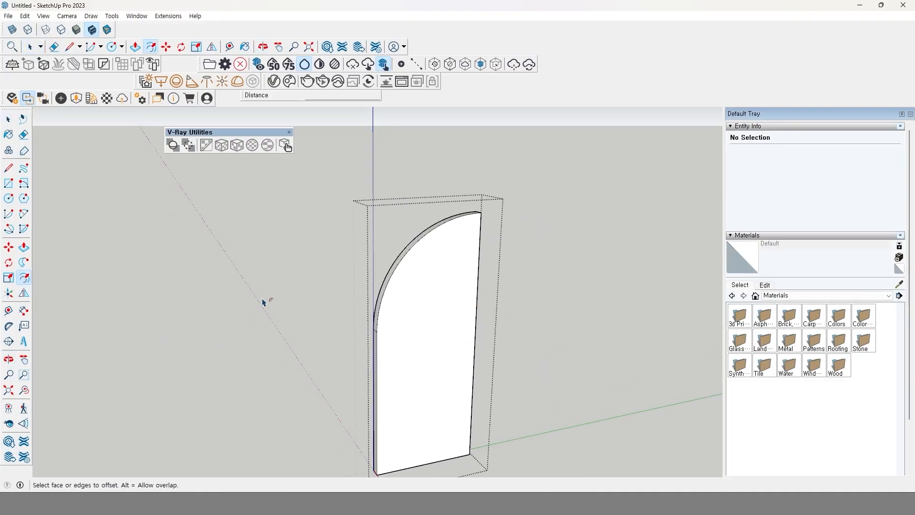
click(425, 255)
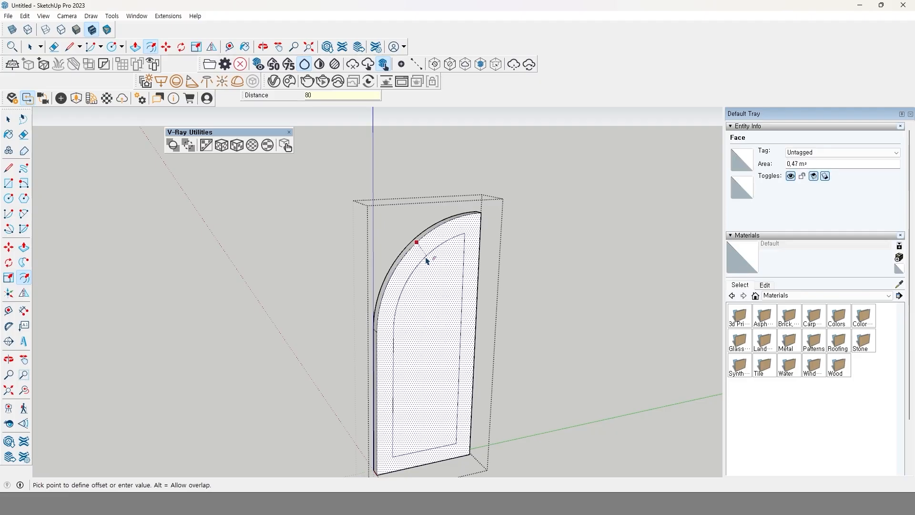
click(426, 260)
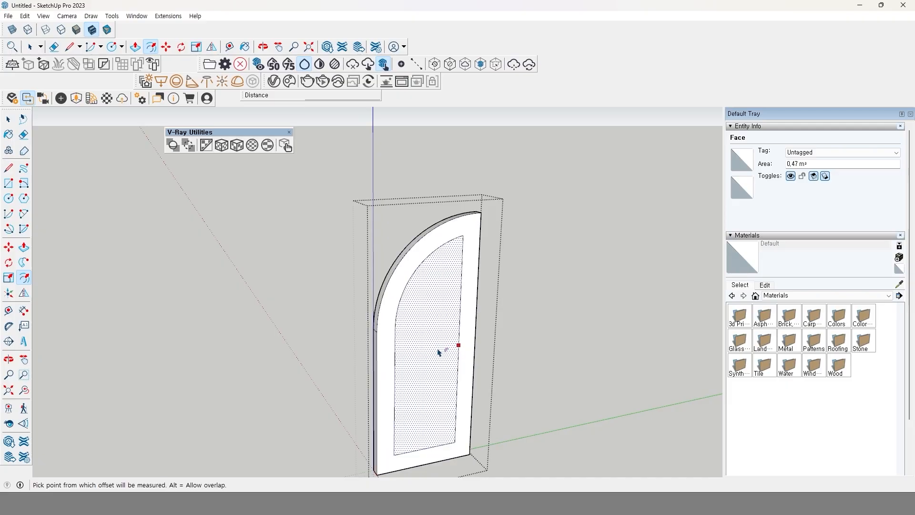
key(Escape)
Draw a horizontal line across the inner panel face from the lower end of its arc to the opposite vertical edge
key(l)
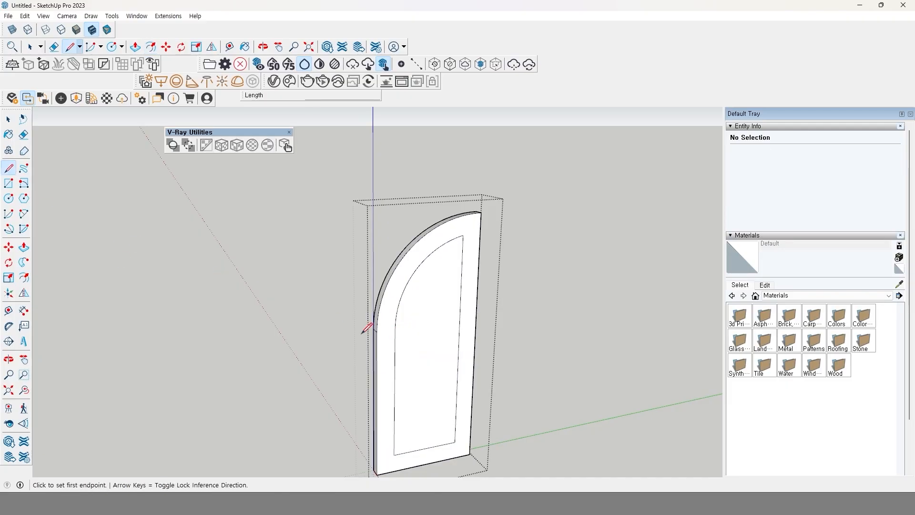
click(395, 329)
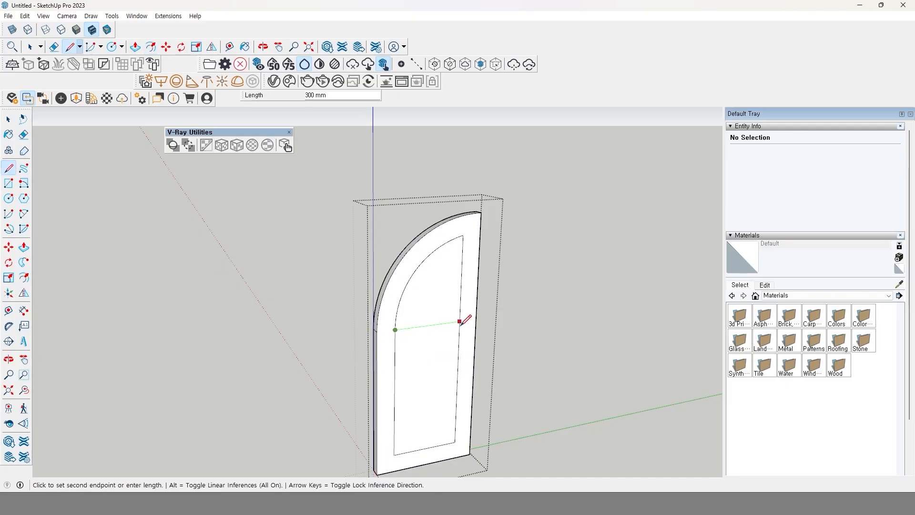
click(459, 321)
key(space)
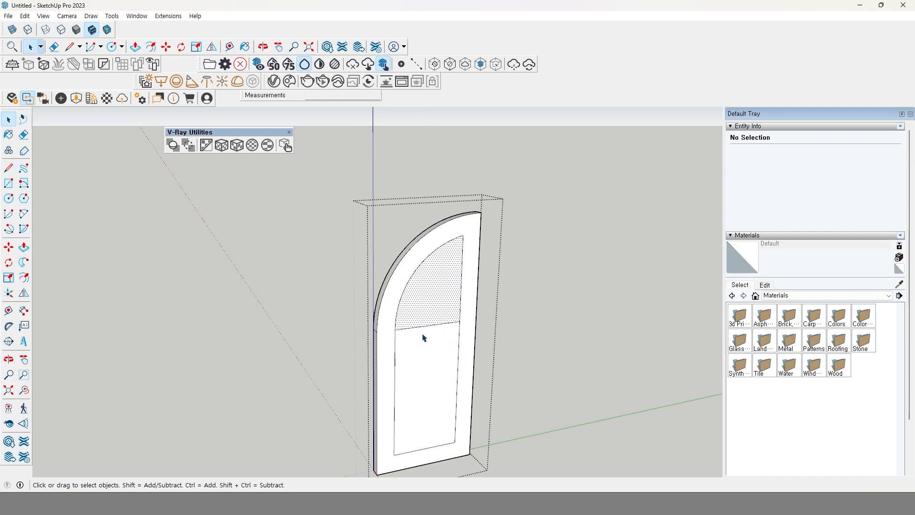
Copy the horizontal dividing line 80 mm straight down to form a crossbar band
click(428, 325)
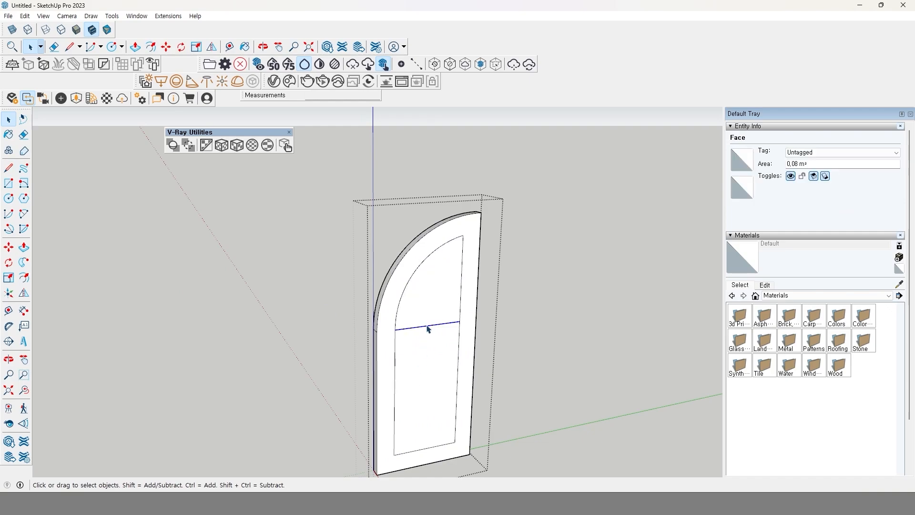
click(8, 252)
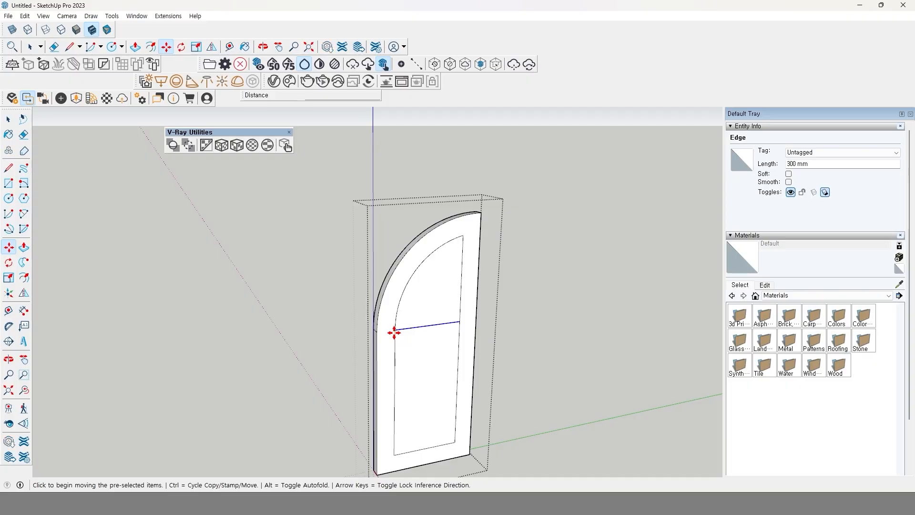
click(393, 332)
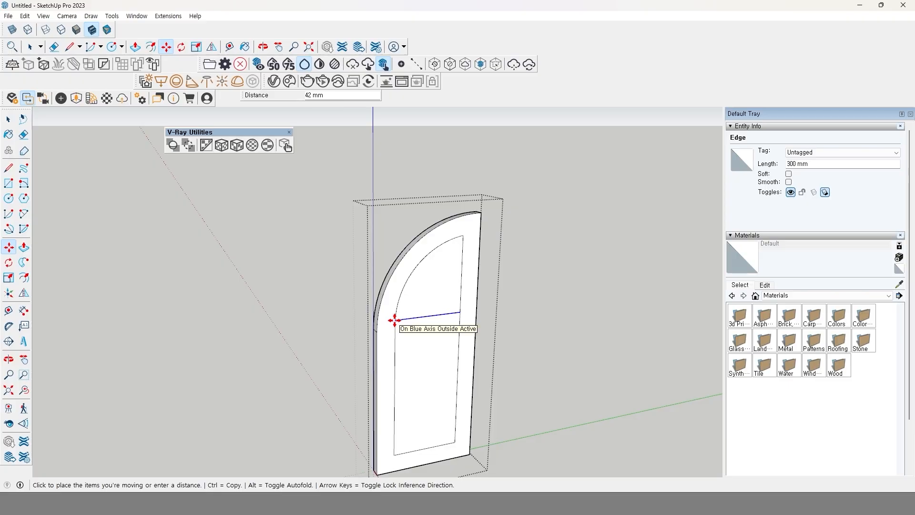
key(ctrl)
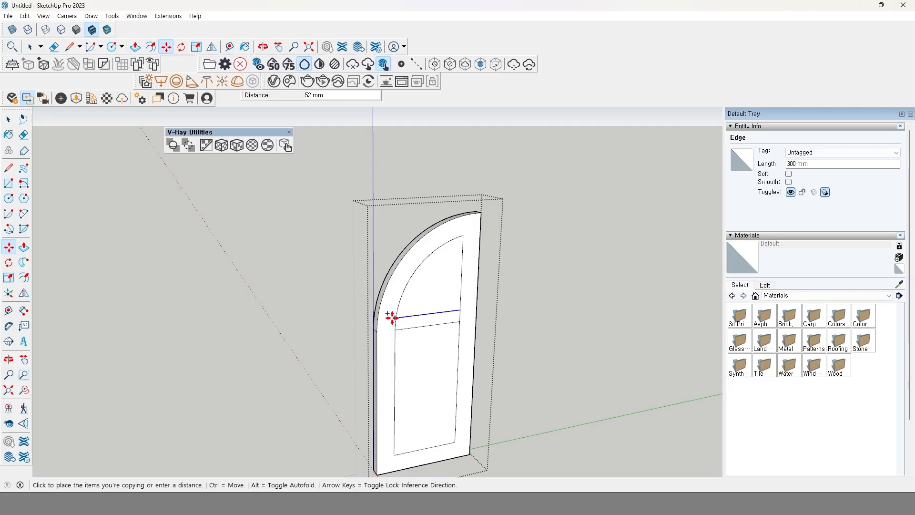
click(394, 347)
text(4)
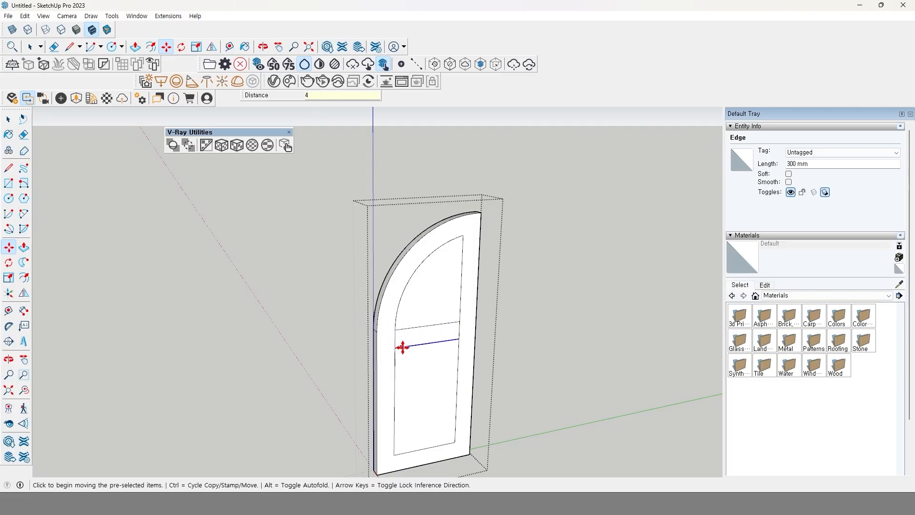
text(0)
key(Return)
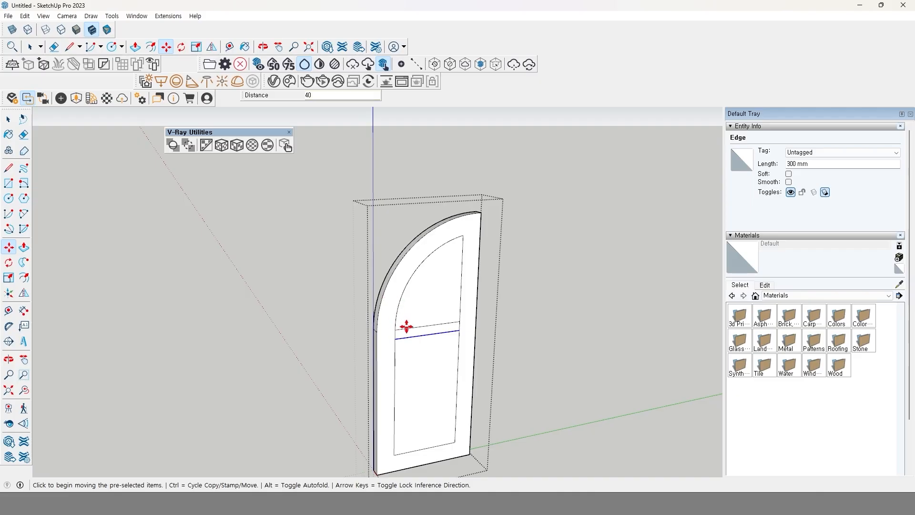
text(8)
key(Return)
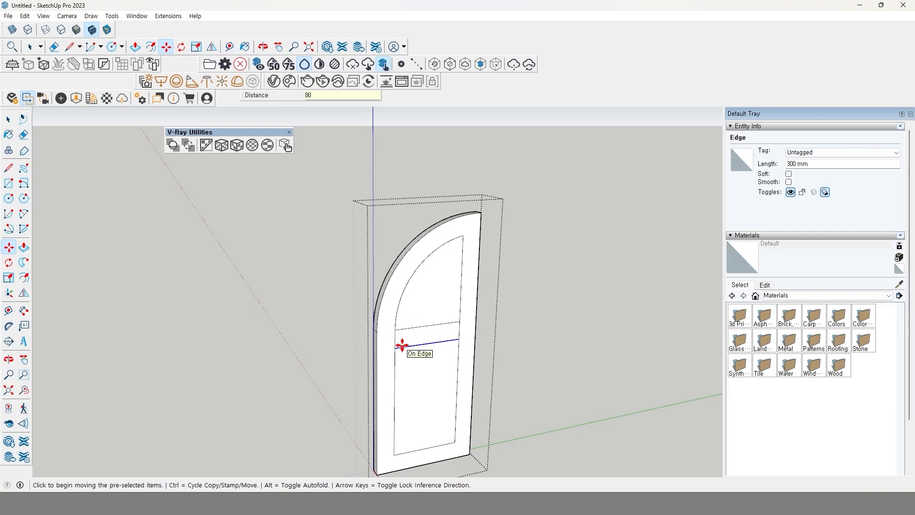
key(space)
Copy the crossbar band face 300 mm straight down to form a second crossbar
click(421, 339)
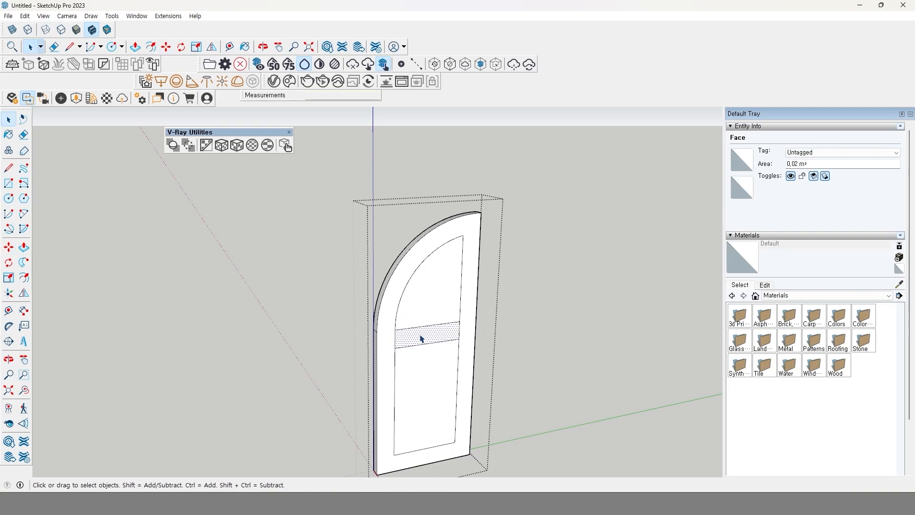
click(9, 247)
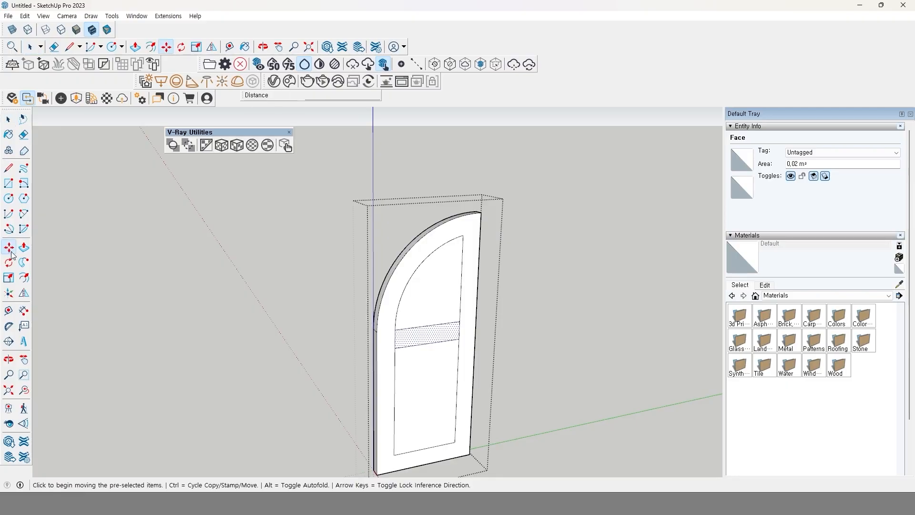
click(396, 330)
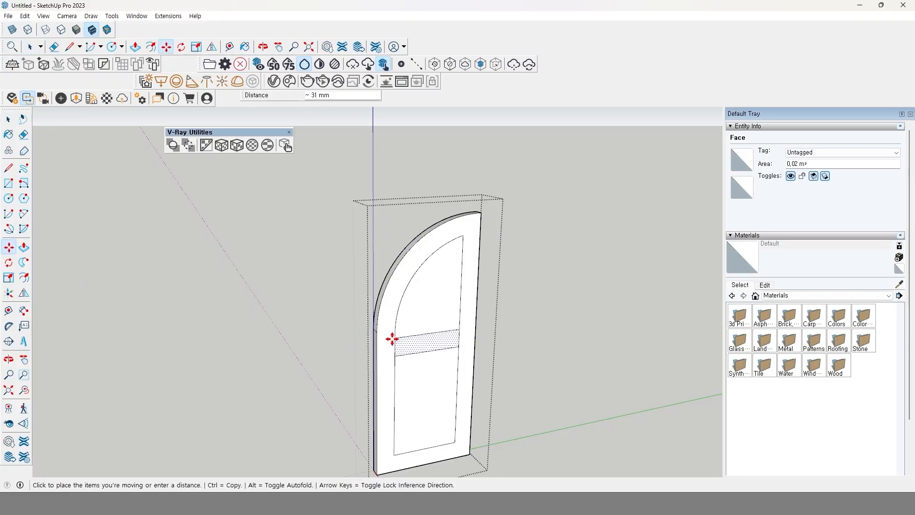
key(ctrl)
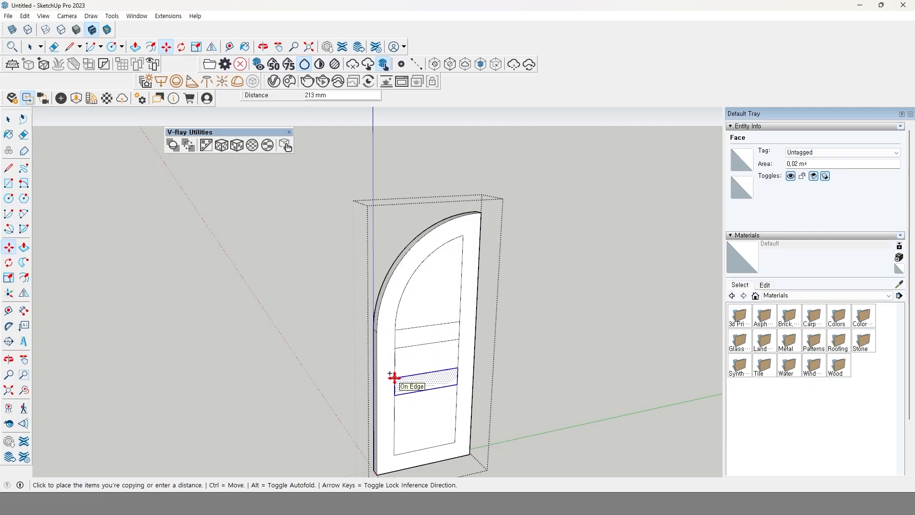
click(393, 378)
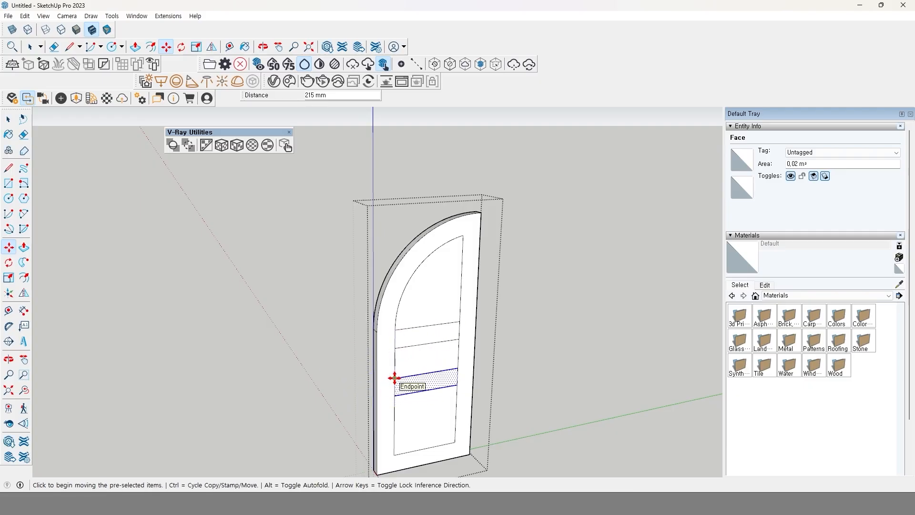
text(100)
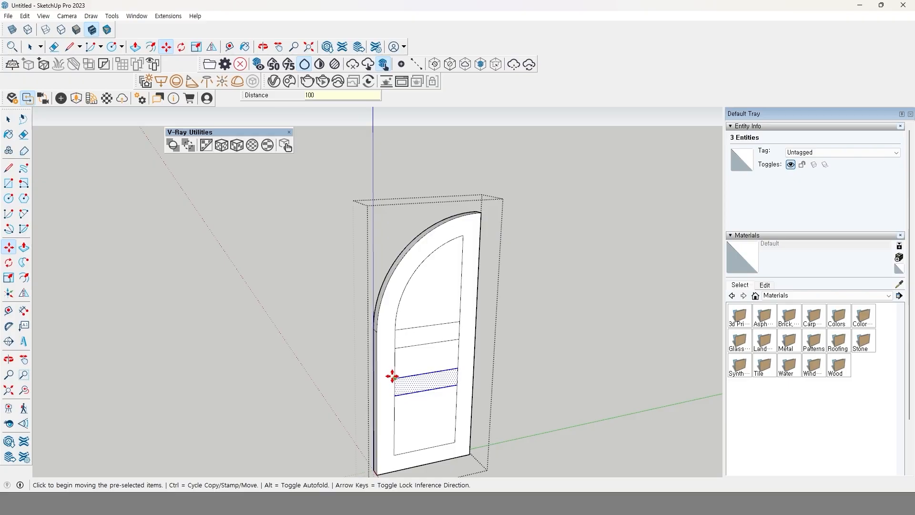
key(Return)
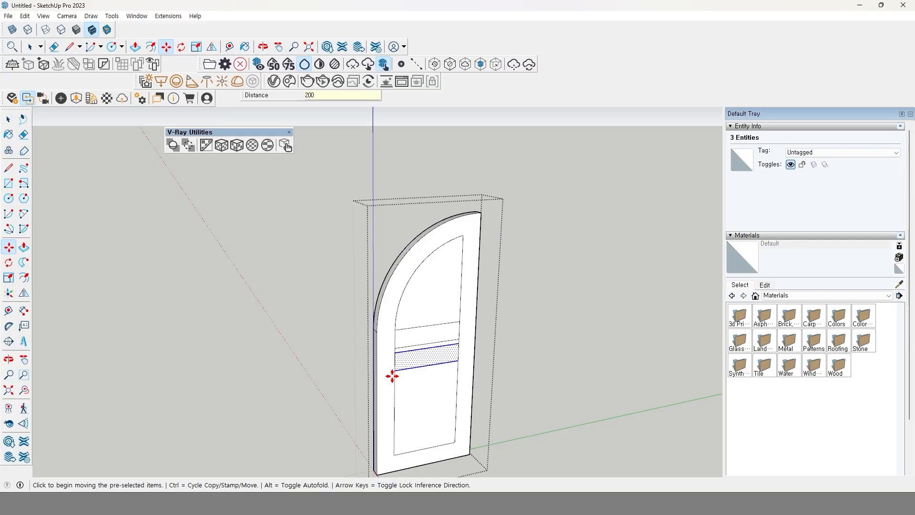
key(Return)
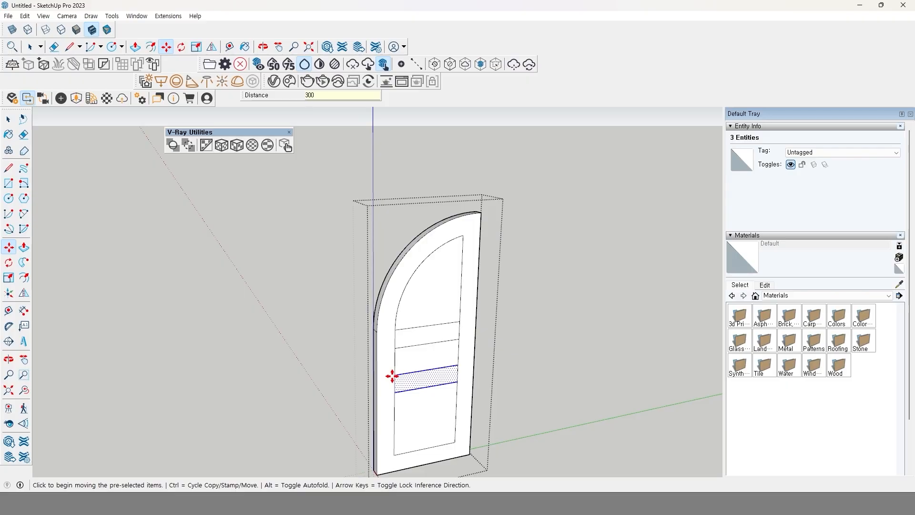
key(Return)
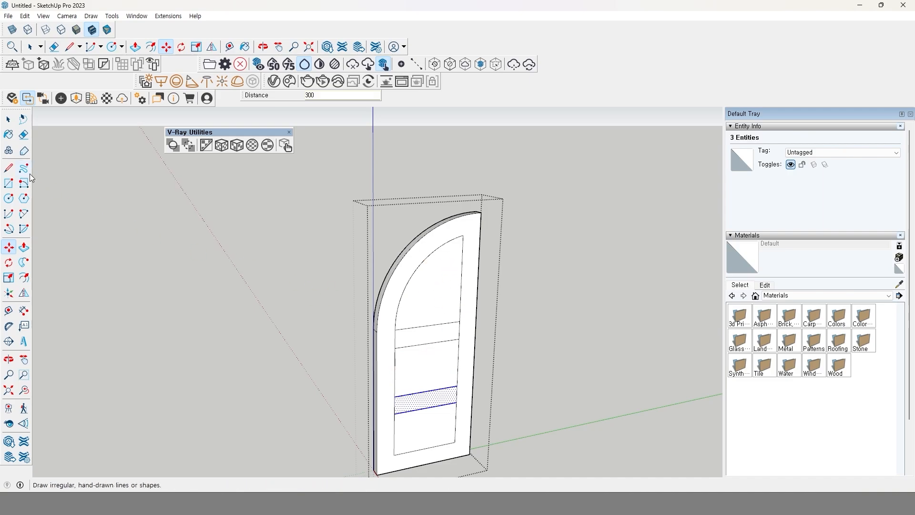
Erase the short vertical edges at the ends of both crossbars so they merge with the surrounding frame face
click(24, 135)
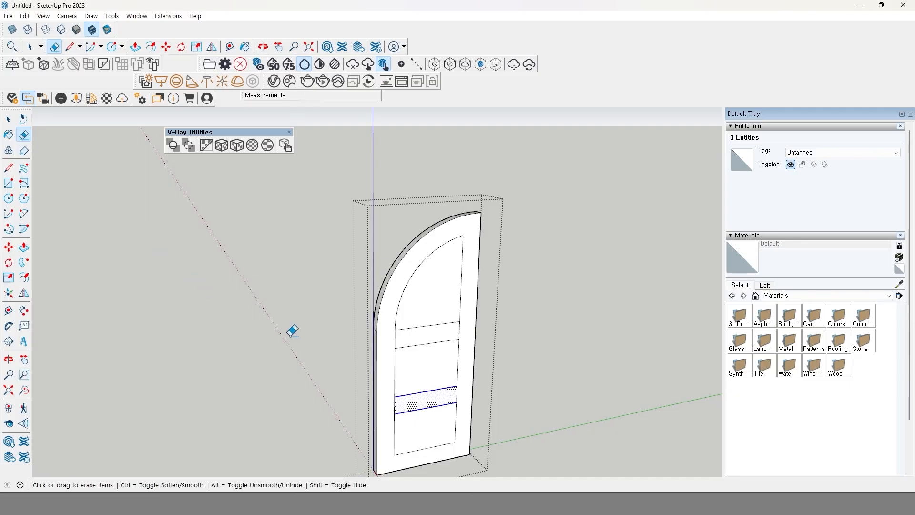
click(394, 334)
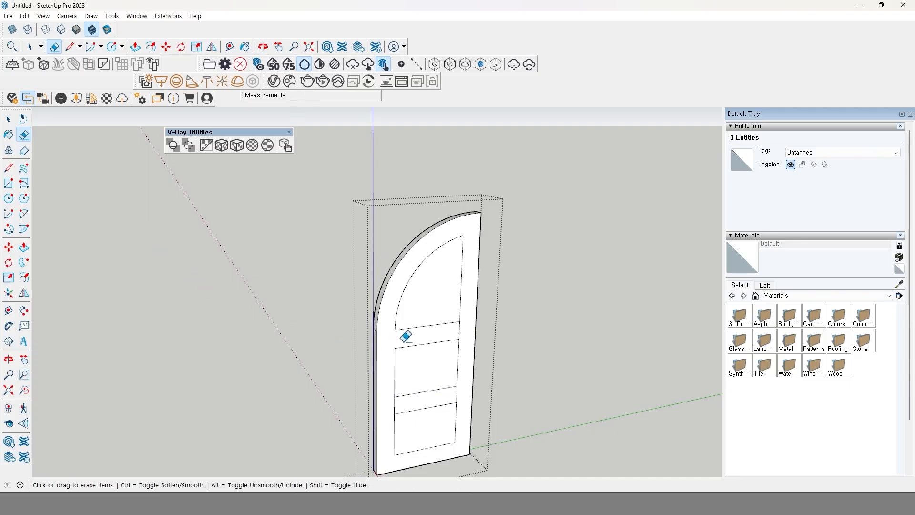
click(396, 402)
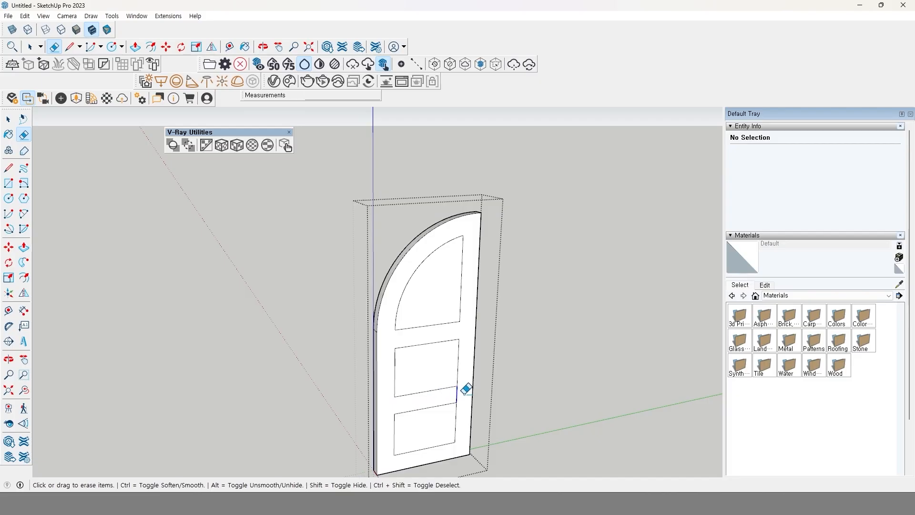
click(454, 395)
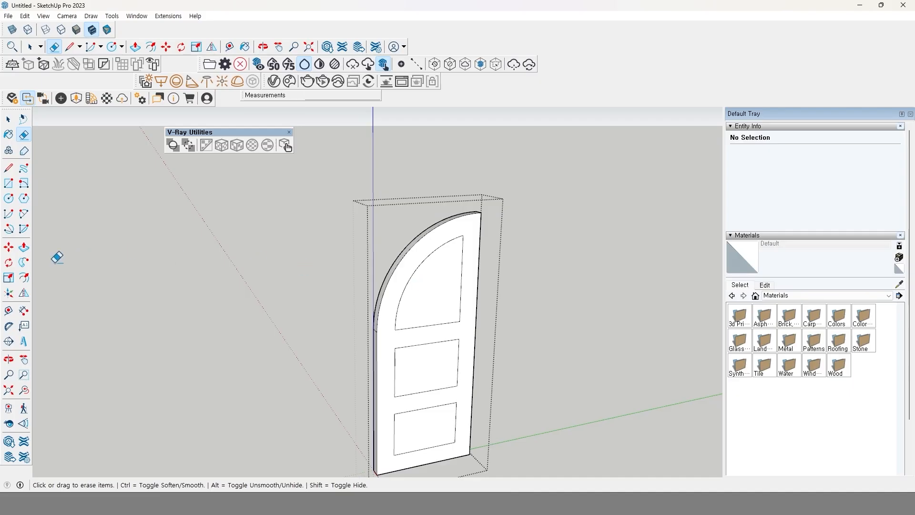
Push the arched pane and the two rectangular panes 40 mm through the panel to open them, and leave the group
click(24, 248)
middle_drag(364, 338, 450, 312)
click(443, 290)
click(443, 290)
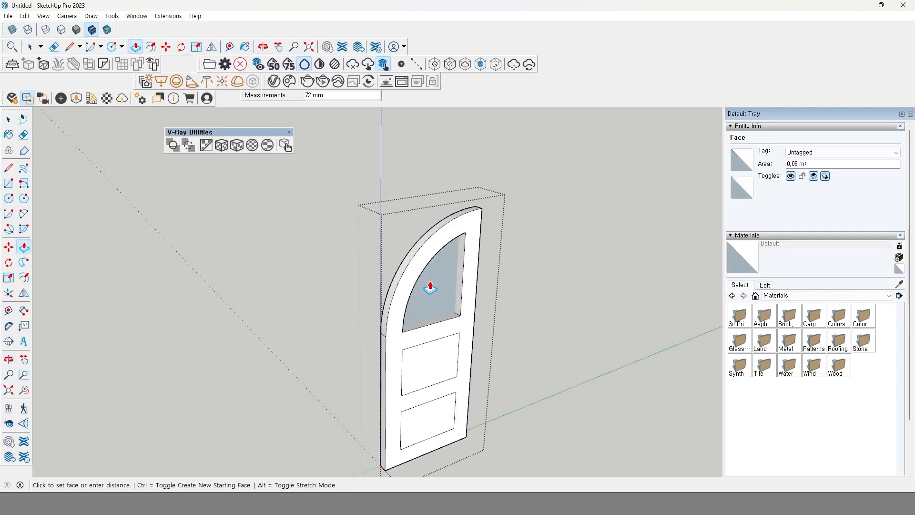
click(404, 263)
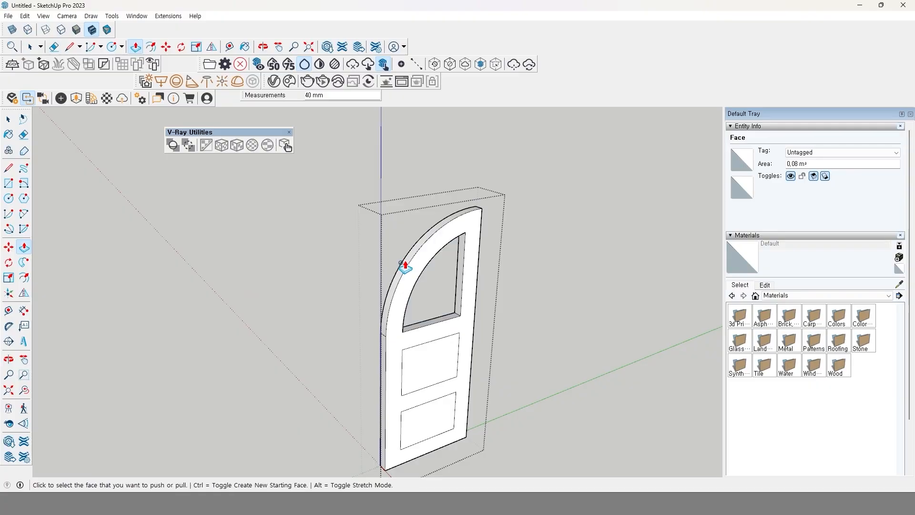
double_click(437, 363)
double_click(438, 425)
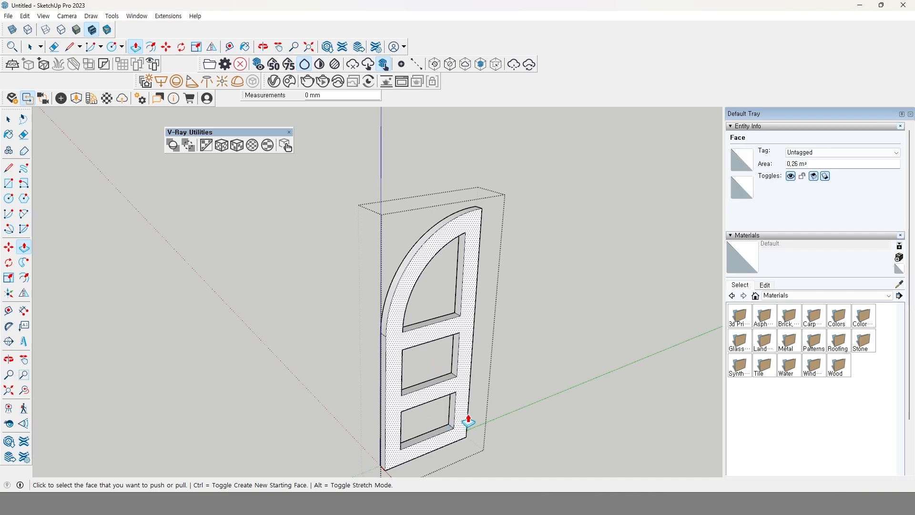
key(space)
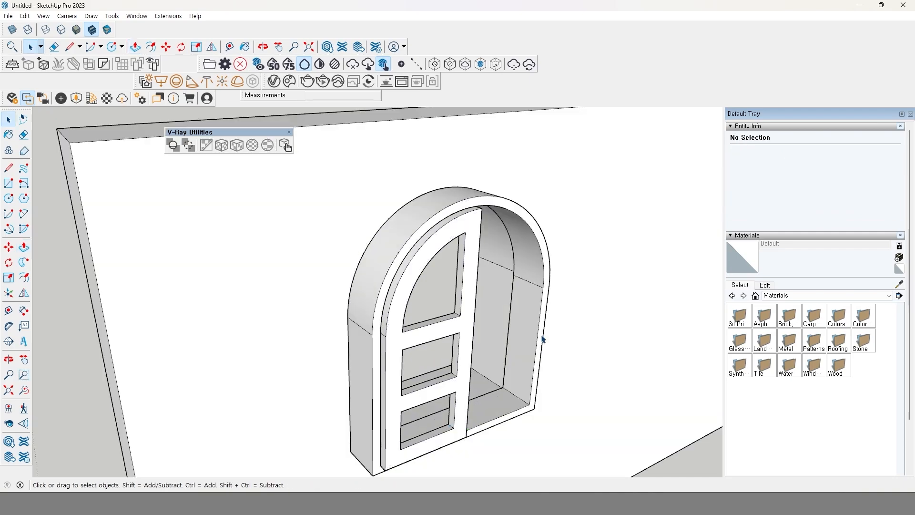
middle_drag(538, 342, 471, 377)
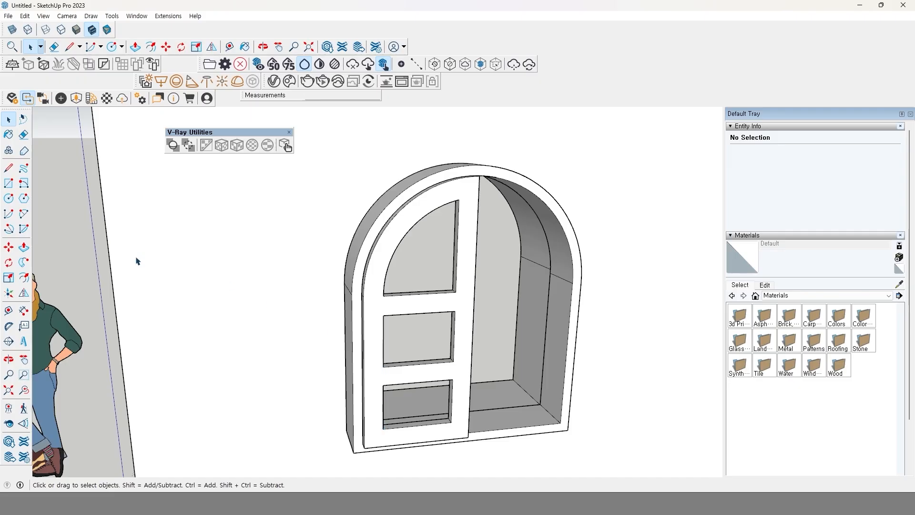
Enter the half-arch panel group, copy its front face with its edges, and leave the group
click(9, 183)
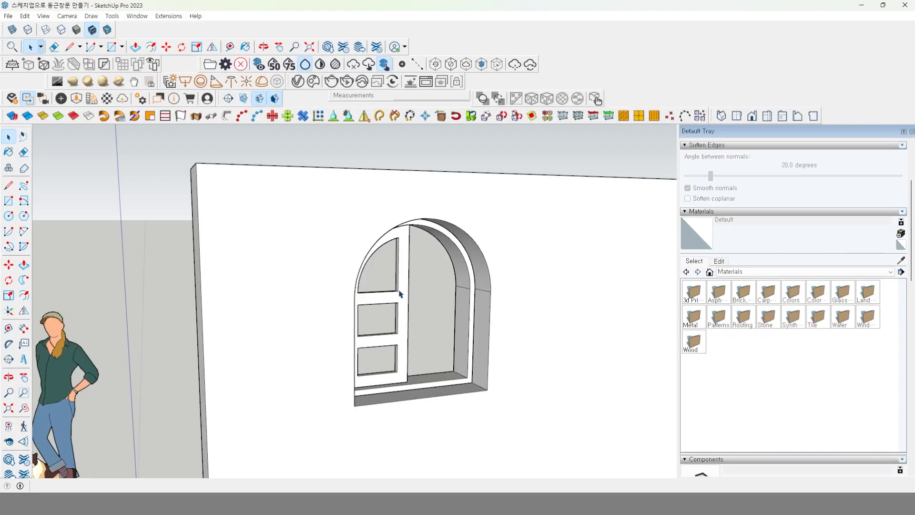
click(400, 294)
scroll(400, 290, up, 4)
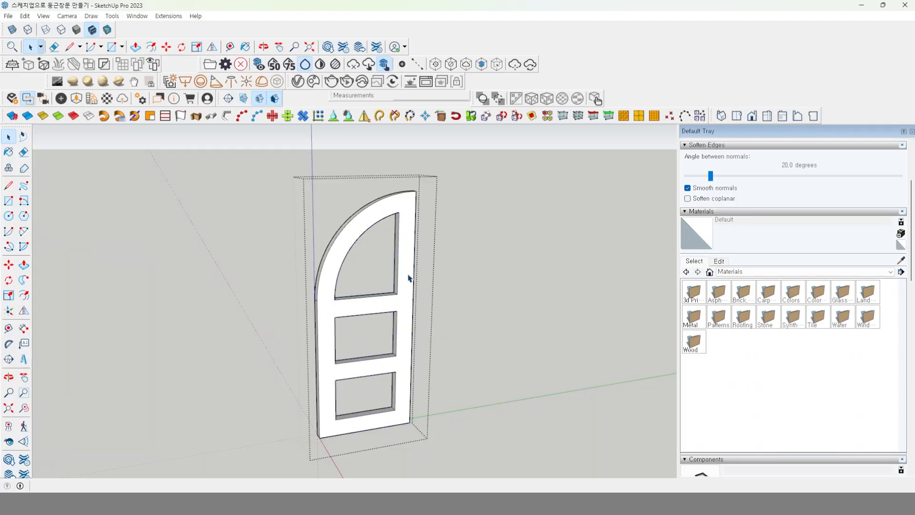
click(342, 260)
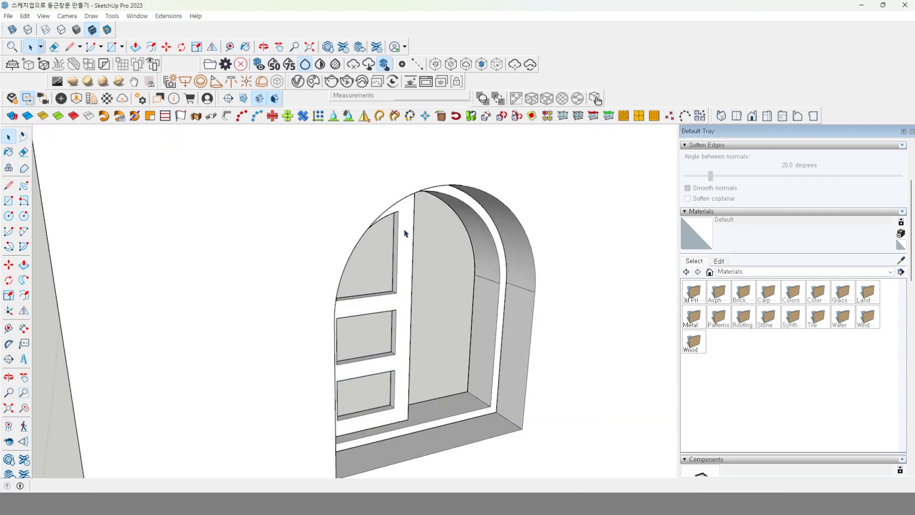
Hide the half-arch panel group and paste the copied front face in place inside the arched frame
click(405, 232)
right_click(405, 232)
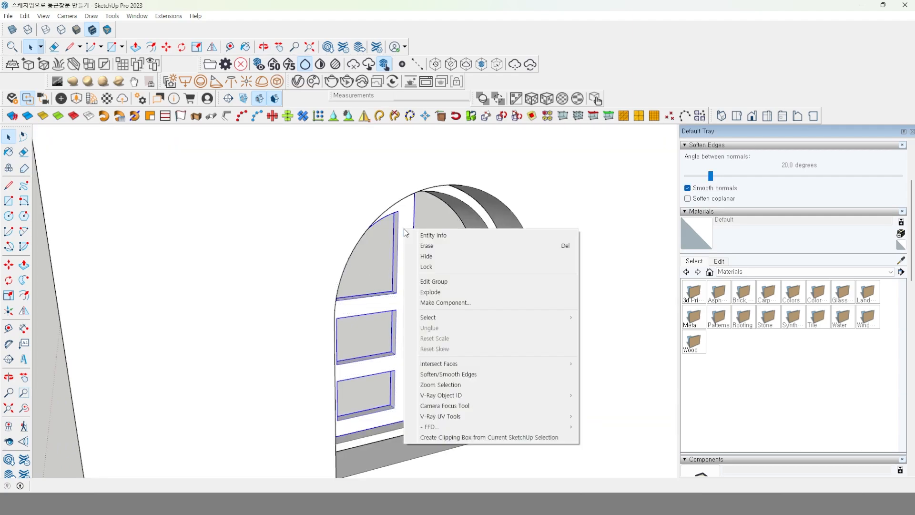
click(435, 261)
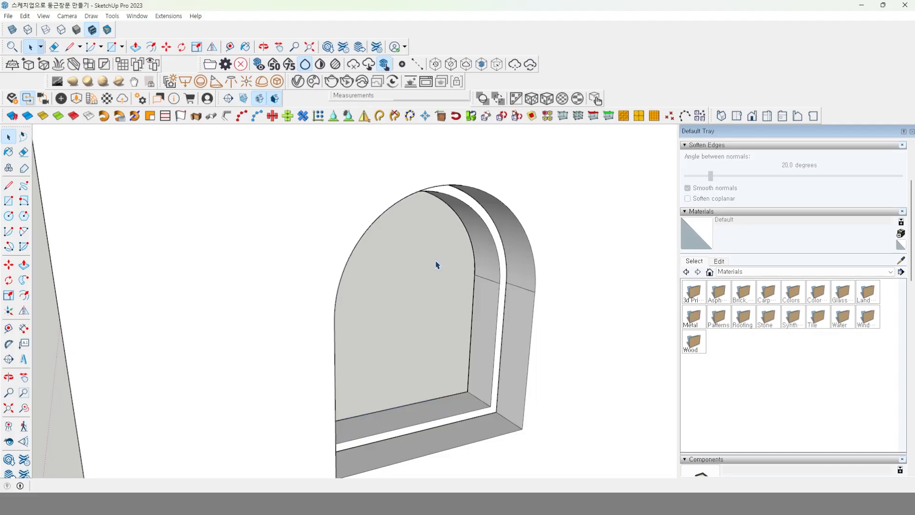
click(25, 16)
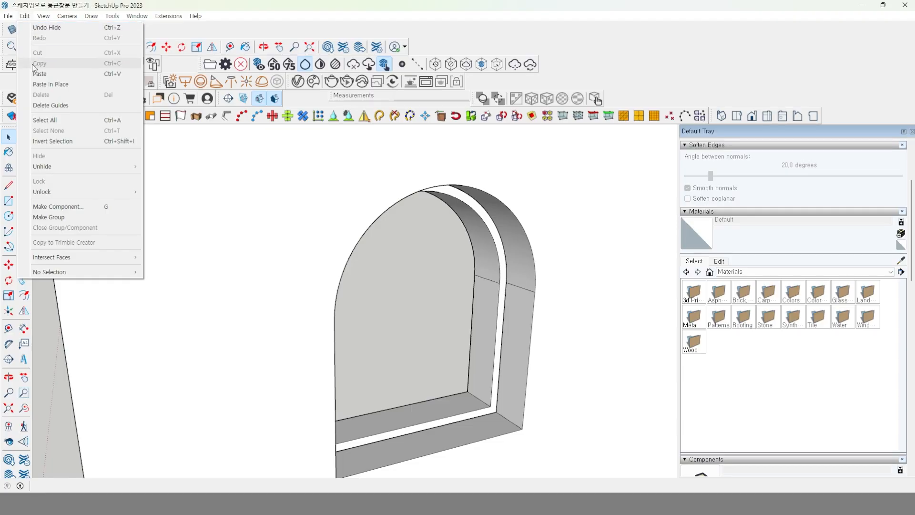
click(53, 84)
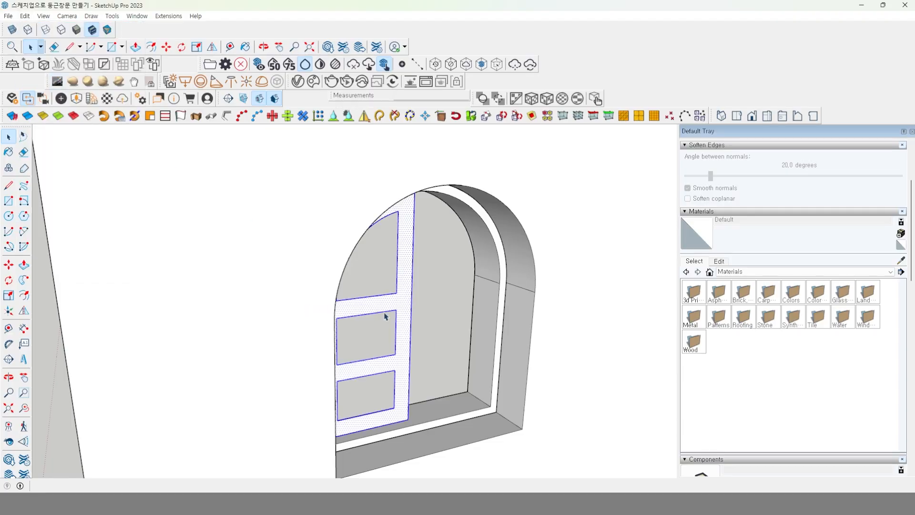
middle_drag(386, 316, 320, 306)
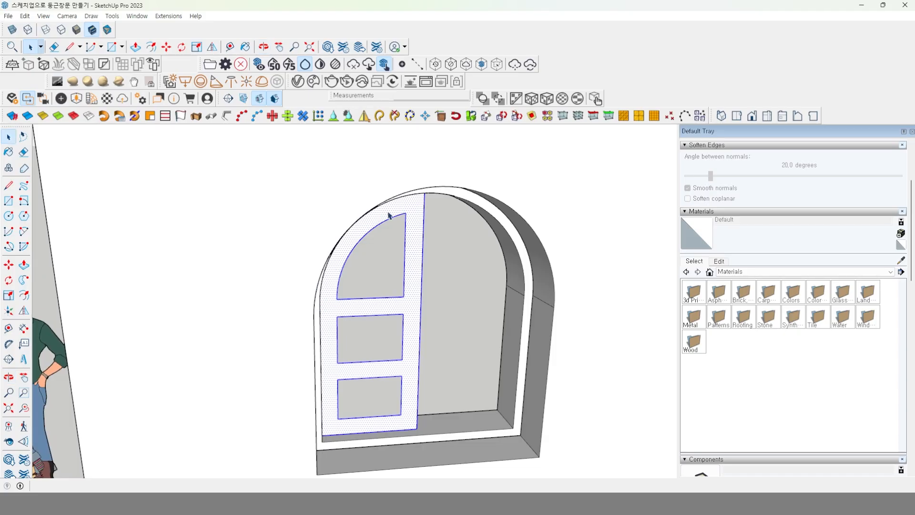
Offset the pasted face's outer outline inward to about midway between its edge and the pane openings
click(24, 296)
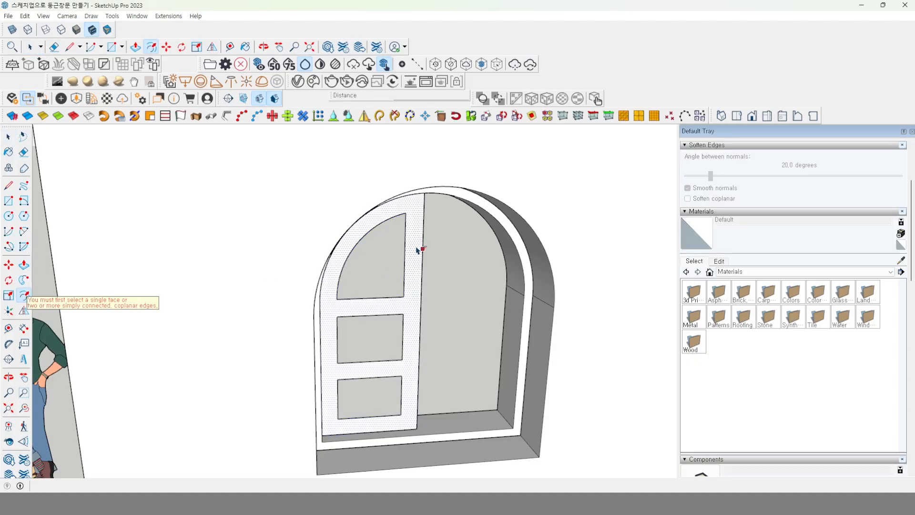
click(424, 218)
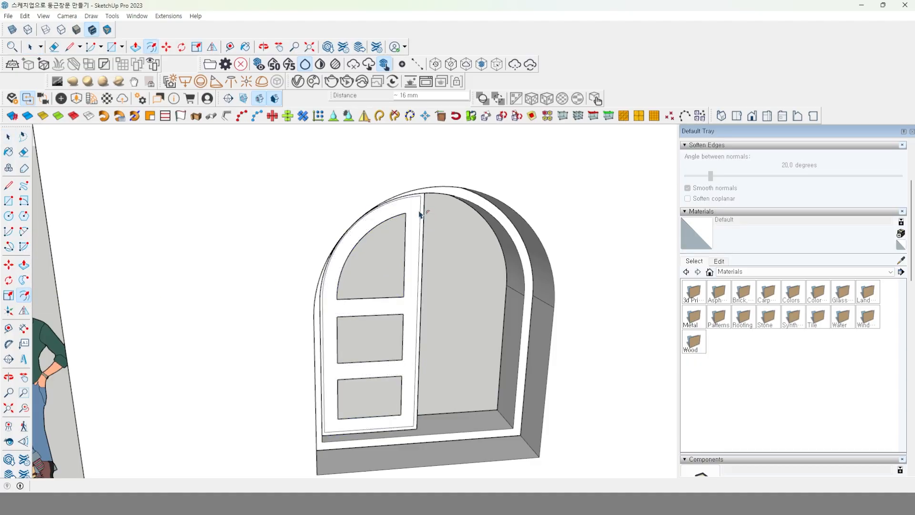
click(426, 220)
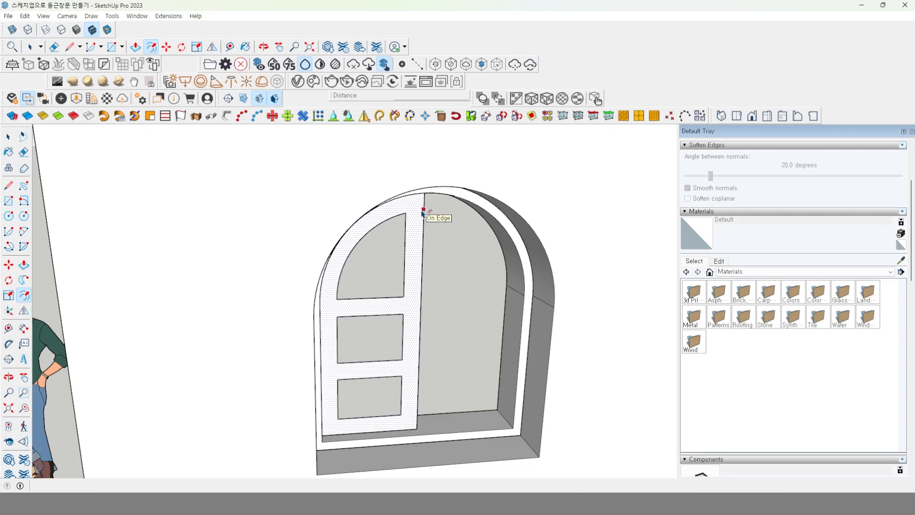
click(423, 213)
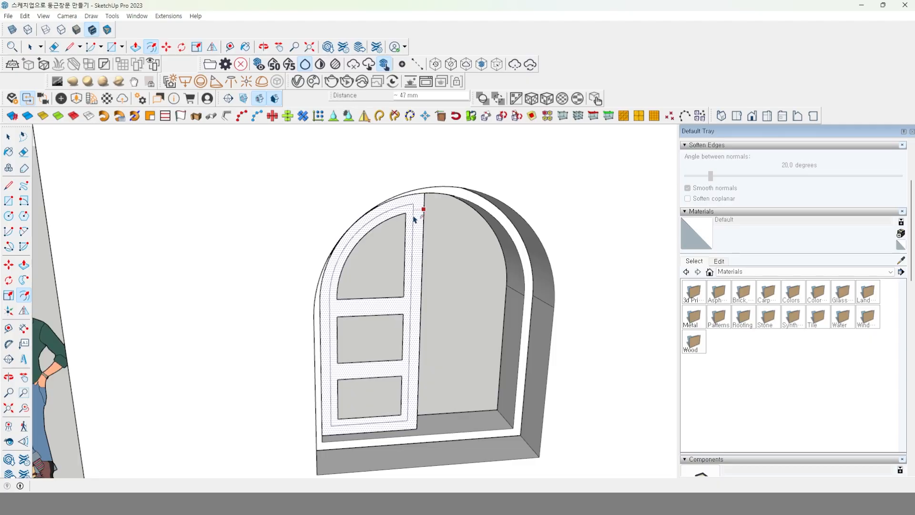
scroll(411, 220, up, 4)
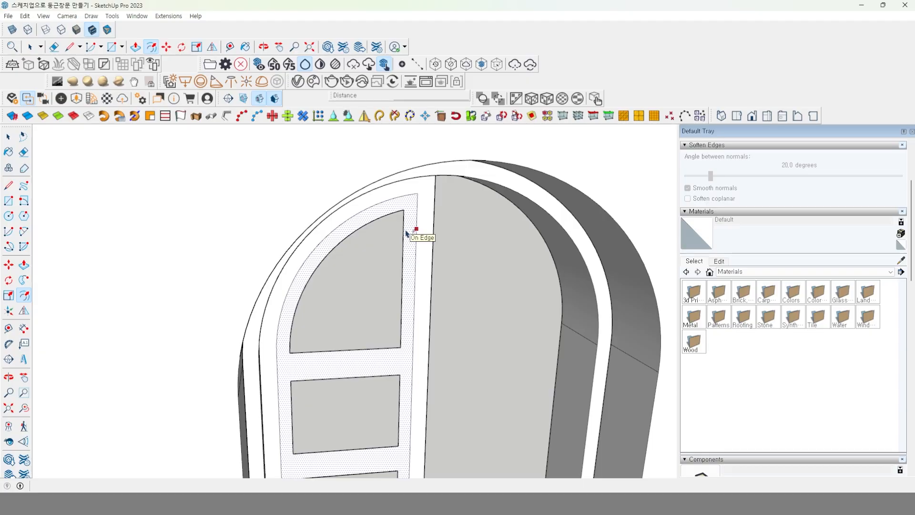
Copy the inner offset face with its edges, delete all the pasted panel geometry, and paste the inner face back in place
key(space)
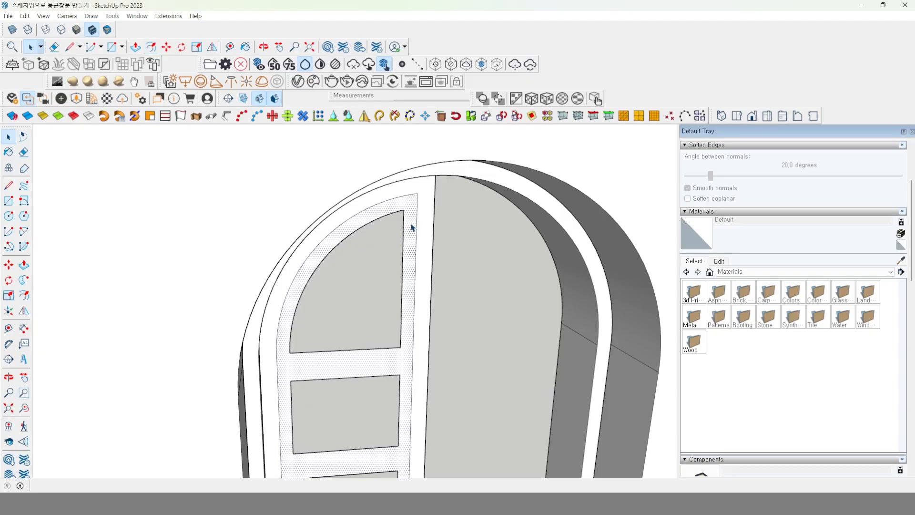
triple_click(411, 226)
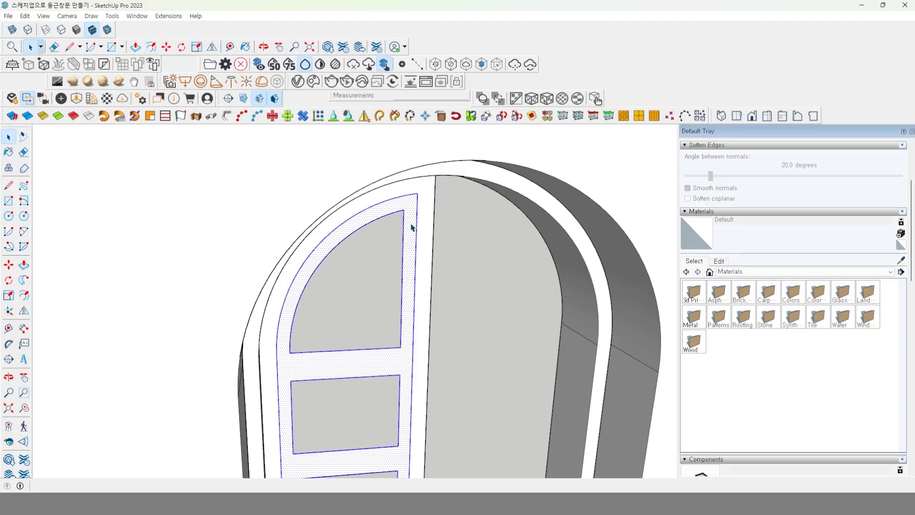
key(Delete)
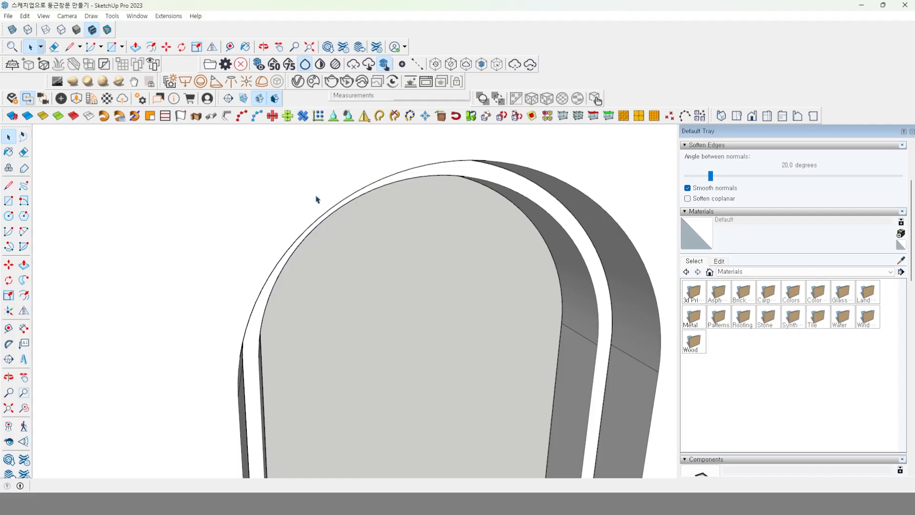
click(21, 17)
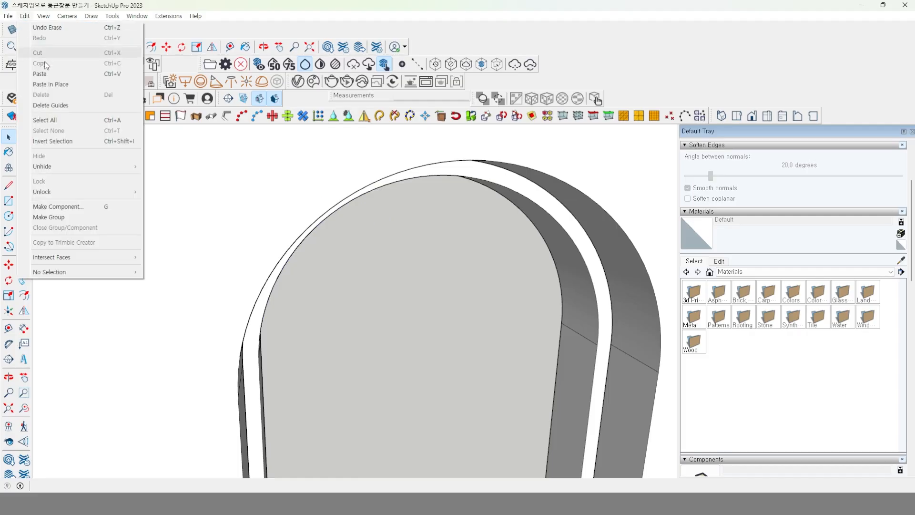
click(56, 84)
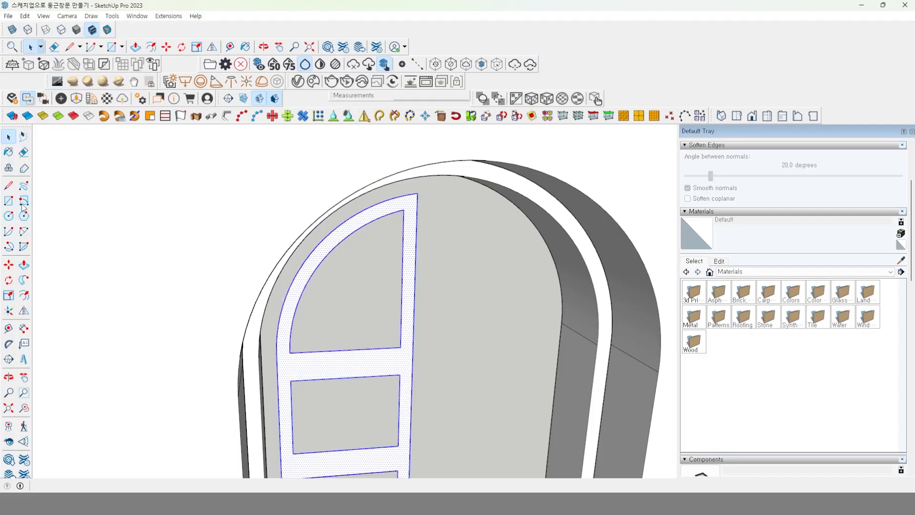
Erase the pasted face and the outlines of its arched and two rectangular panes, leaving only the outer half-arch outline
key(ctrl+t)
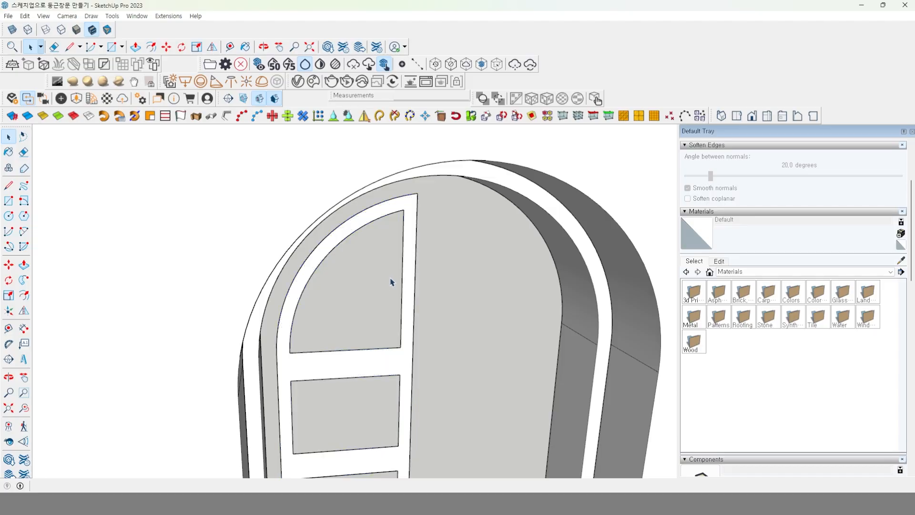
click(409, 268)
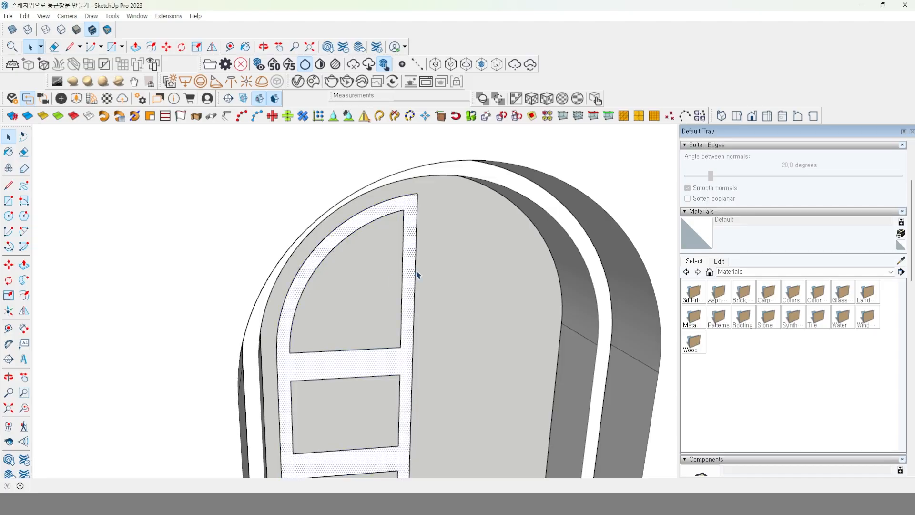
key(Delete)
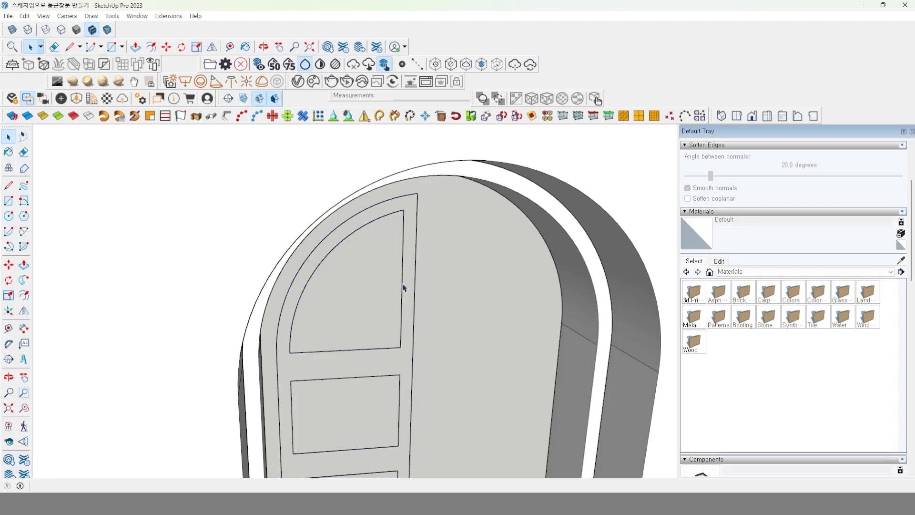
click(402, 287)
key(Delete)
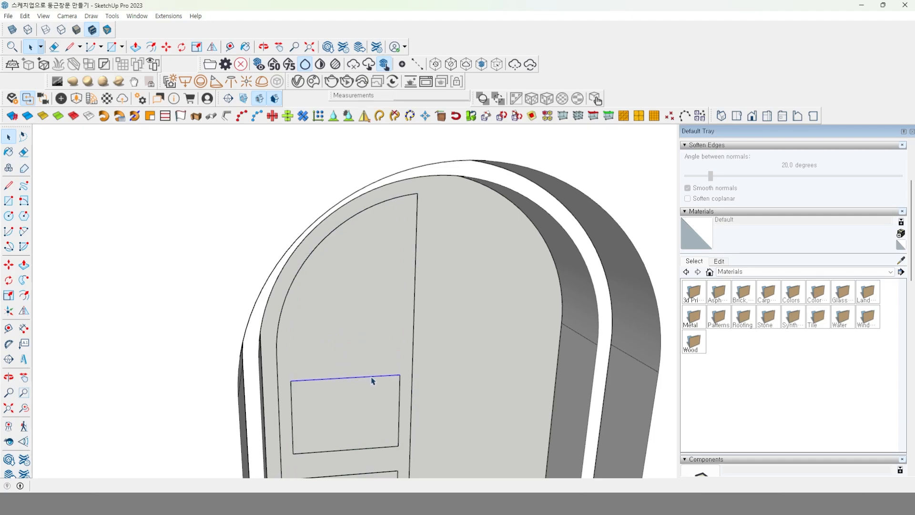
double_click(373, 405)
key(Delete)
scroll(388, 404, down, 5)
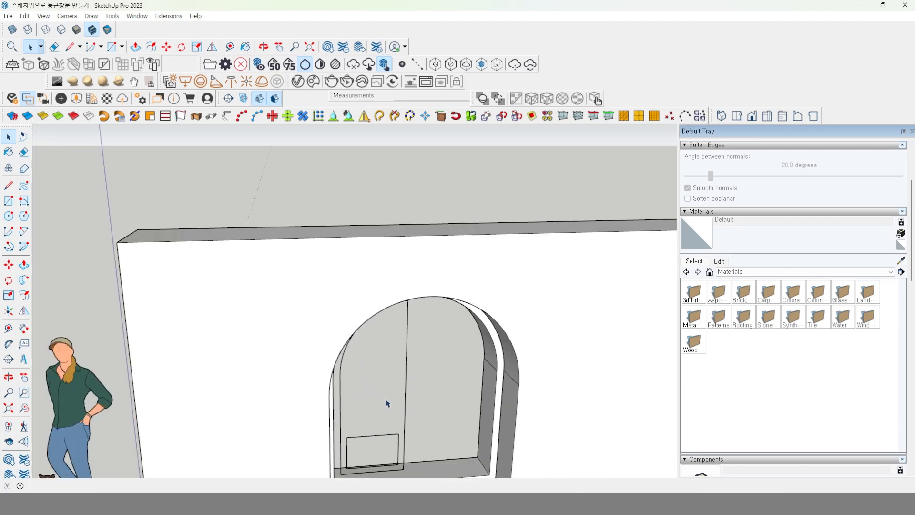
scroll(387, 345, up, 5)
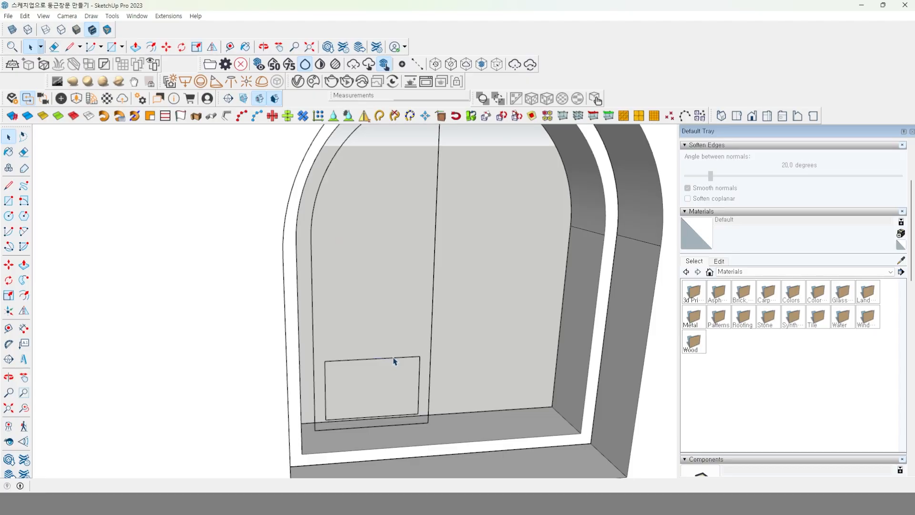
click(394, 359)
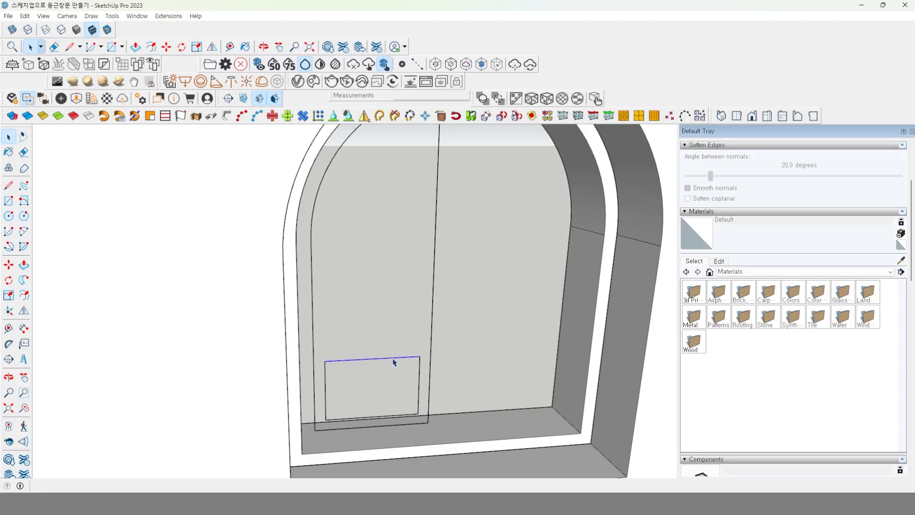
key(Delete)
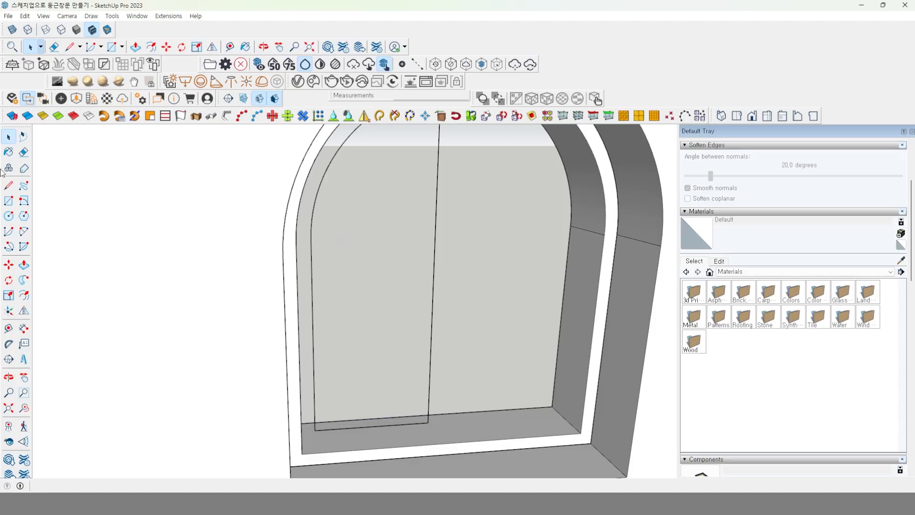
Draw a line across the half-arch outline to fill it with a face, and erase that line
click(9, 185)
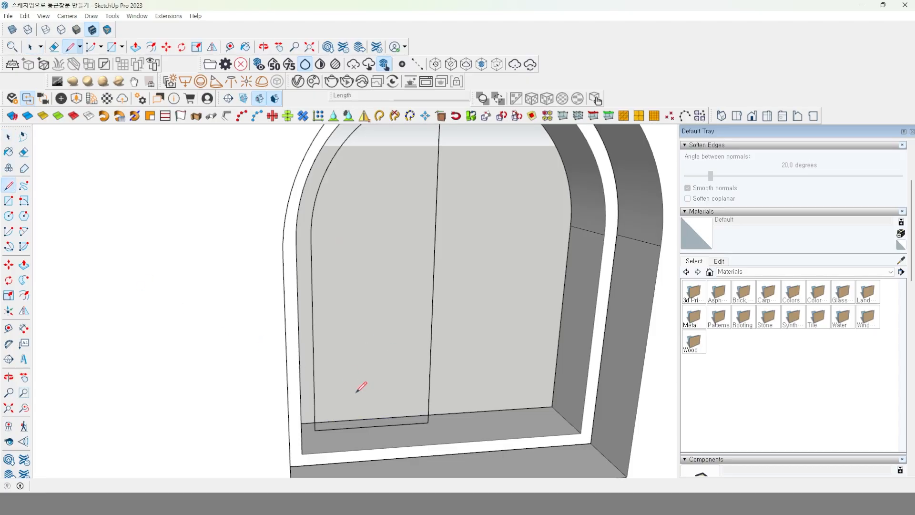
click(431, 347)
click(314, 366)
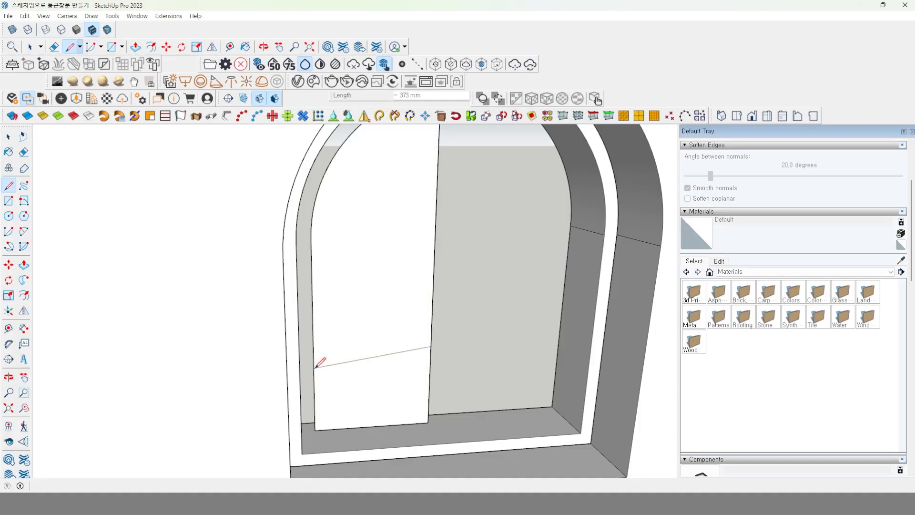
key(space)
click(369, 358)
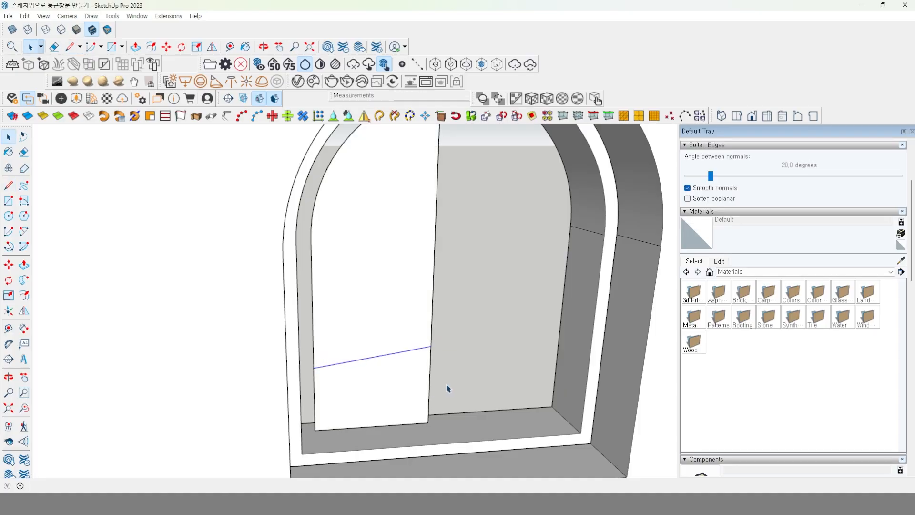
key(Delete)
Extrude the filled half-arch face 5 mm to form the glass pane
click(388, 362)
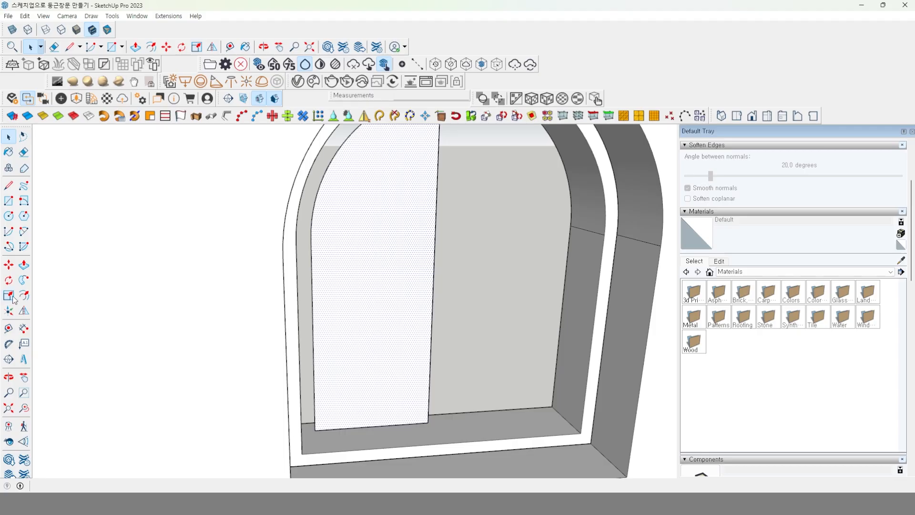
click(24, 264)
middle_drag(370, 349, 408, 404)
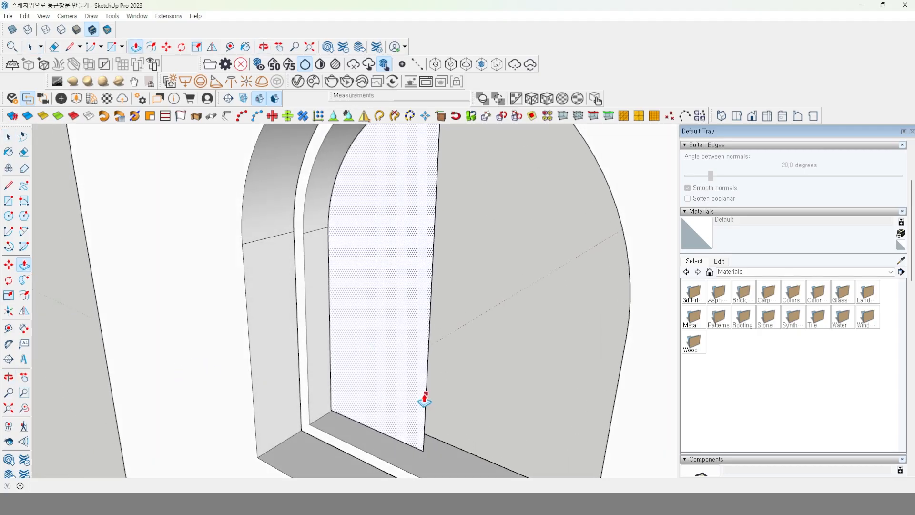
click(425, 400)
text(5)
key(Return)
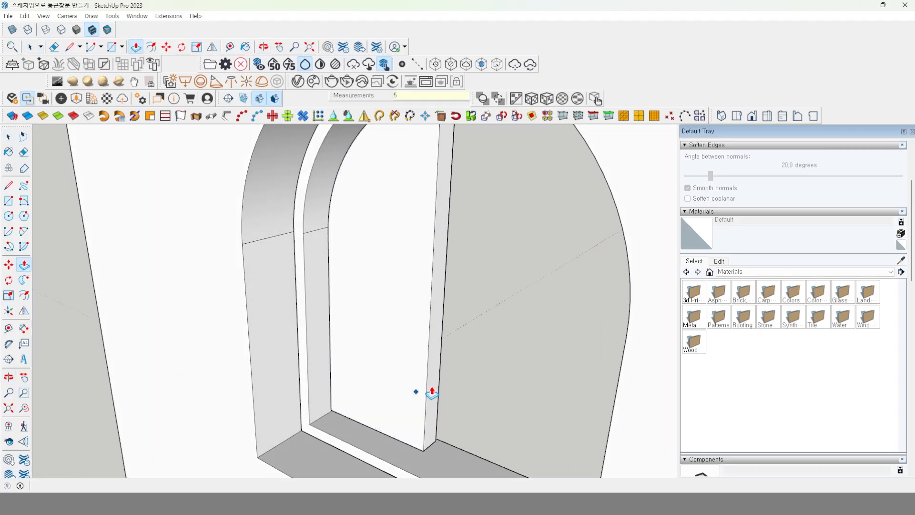
Select the whole half-arch glass pane and make it a group
key(space)
click(383, 387)
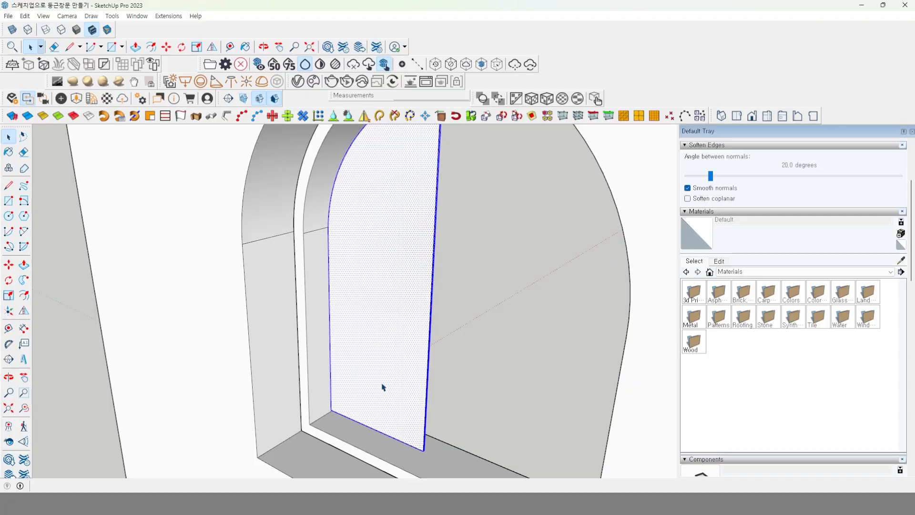
right_click(383, 387)
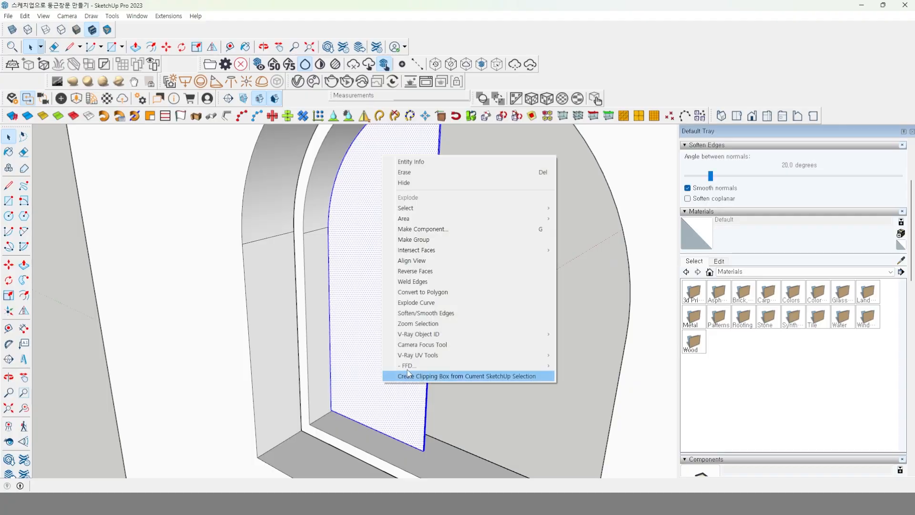
click(447, 243)
middle_drag(390, 239, 433, 260)
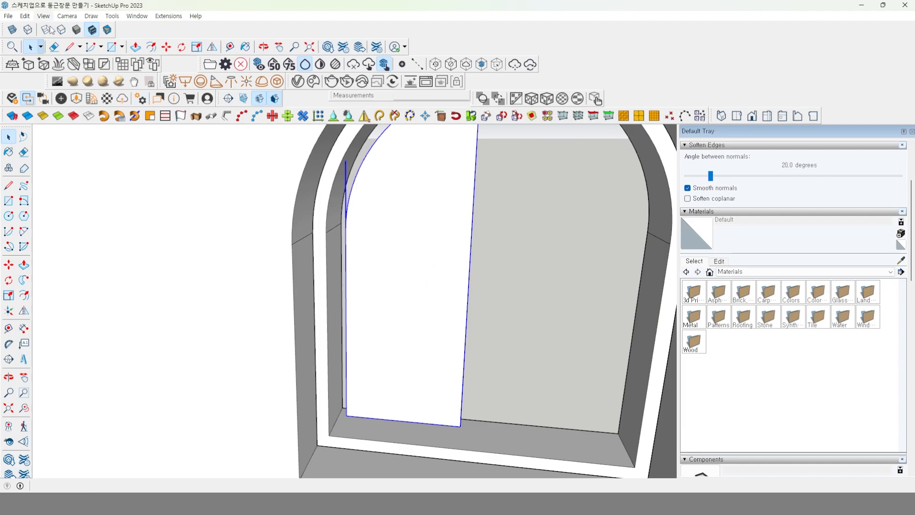
Unhide the hidden half-arch frame panel so it shows together with the selected glass pane
drag(910, 280, 907, 408)
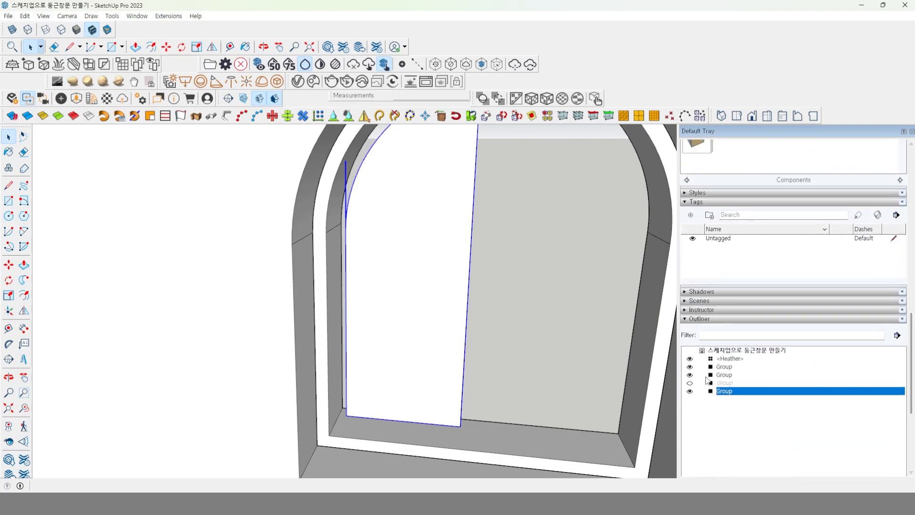
click(690, 383)
click(690, 383)
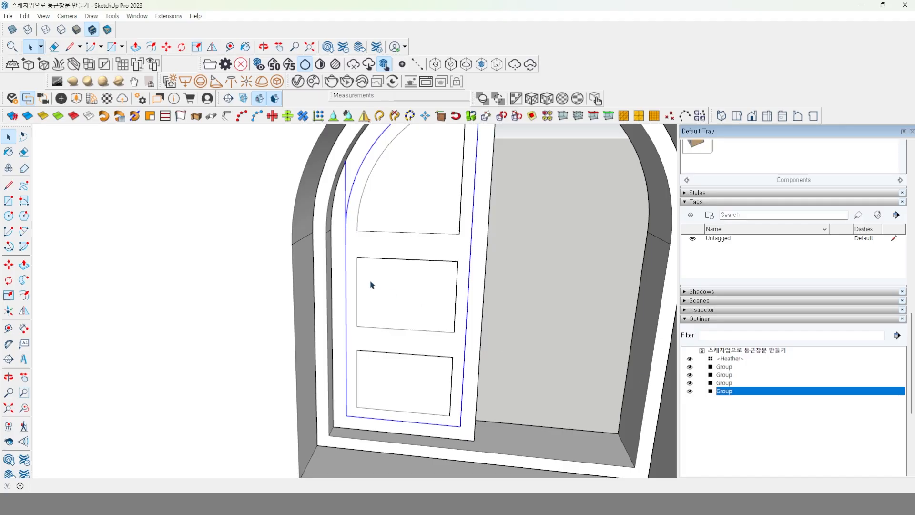
Move the selected glass pane back from the panel's front face so it sits recessed within the frame panel's thickness
middle_drag(371, 284, 351, 281)
scroll(433, 292, up, 5)
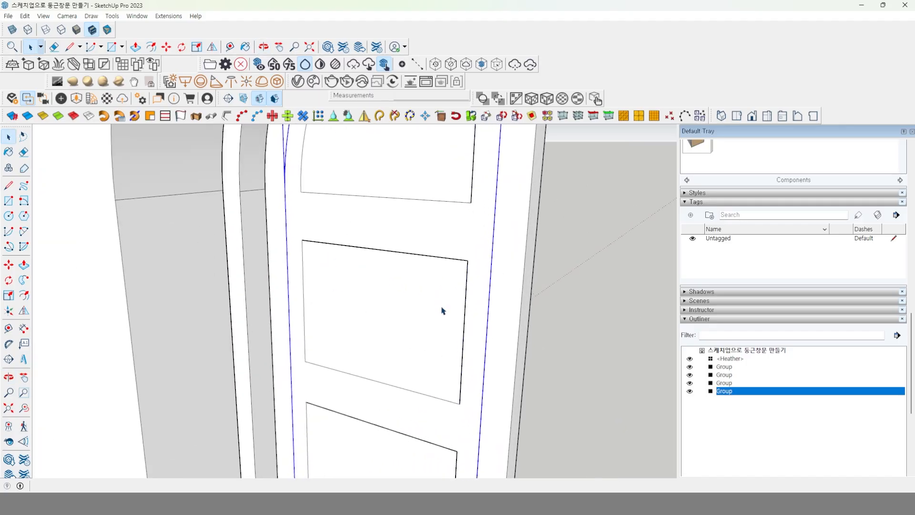
middle_drag(443, 310, 449, 357)
scroll(408, 364, down, 3)
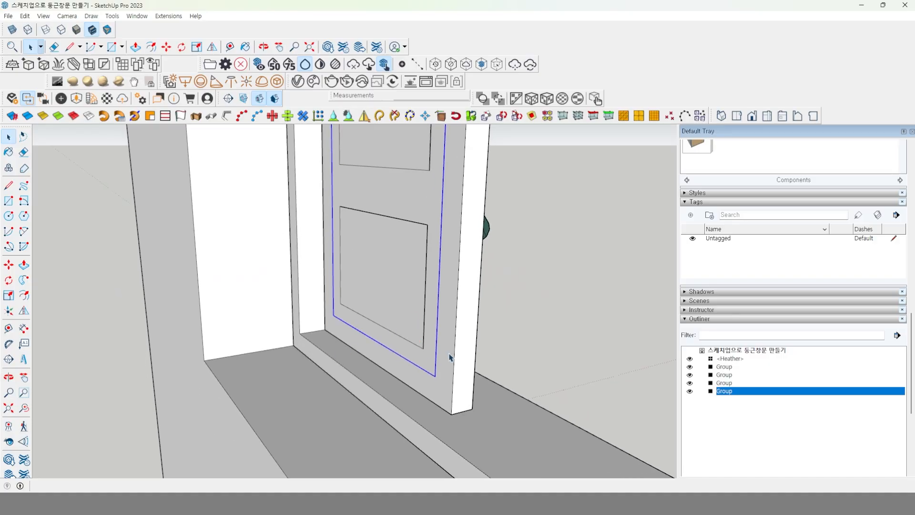
click(9, 265)
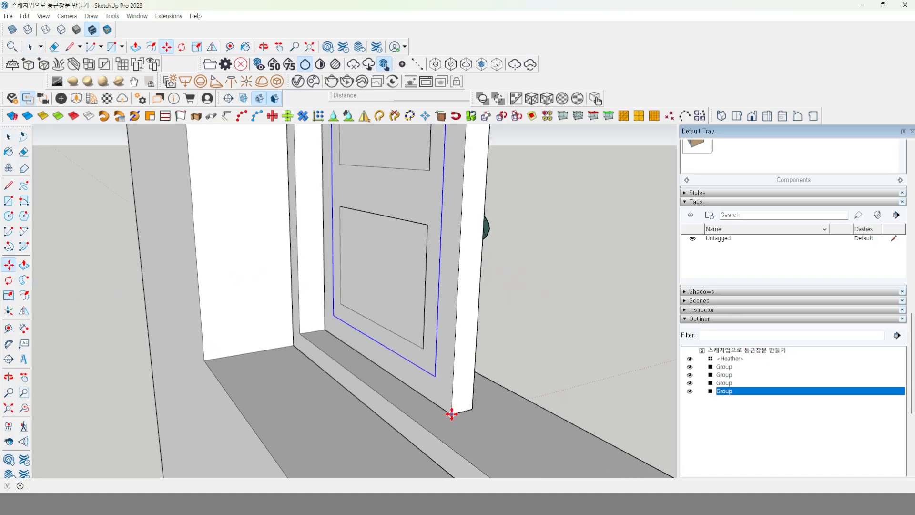
middle_drag(449, 394, 345, 395)
key(space)
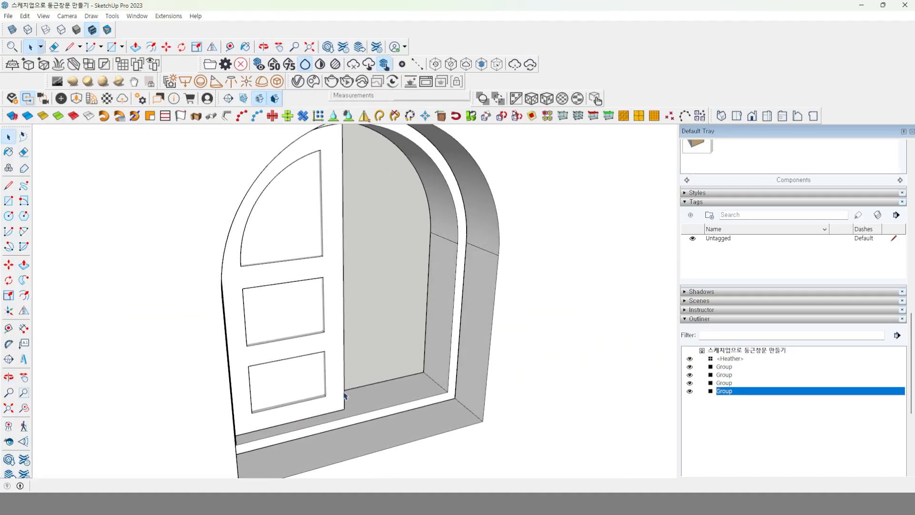
Select the frame panel and its glass, and flip a mirrored copy across the panel's straight meeting edge to fill the other half of the window
click(340, 260)
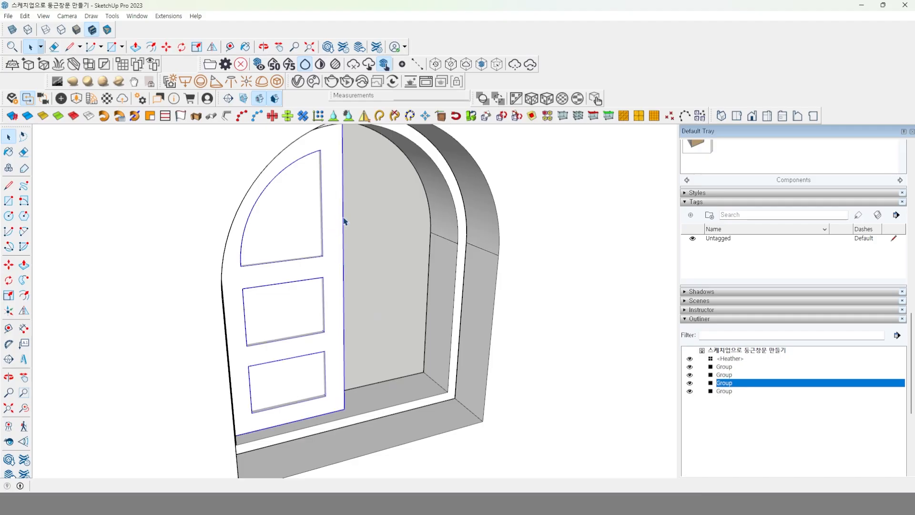
shift+click(297, 225)
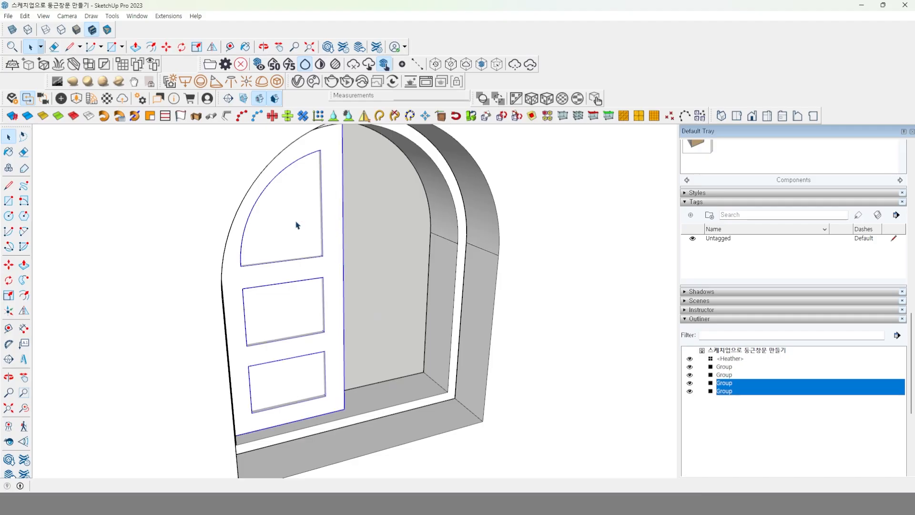
click(23, 310)
middle_drag(307, 418, 416, 367)
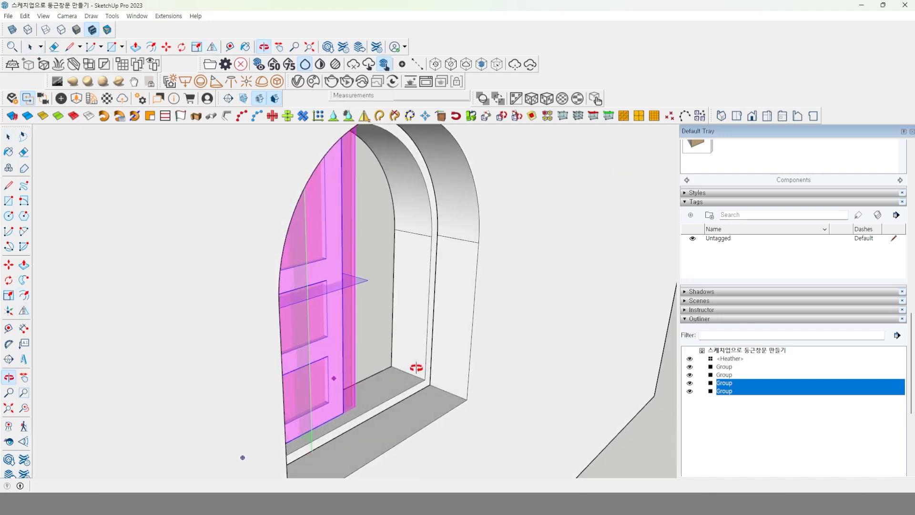
click(309, 335)
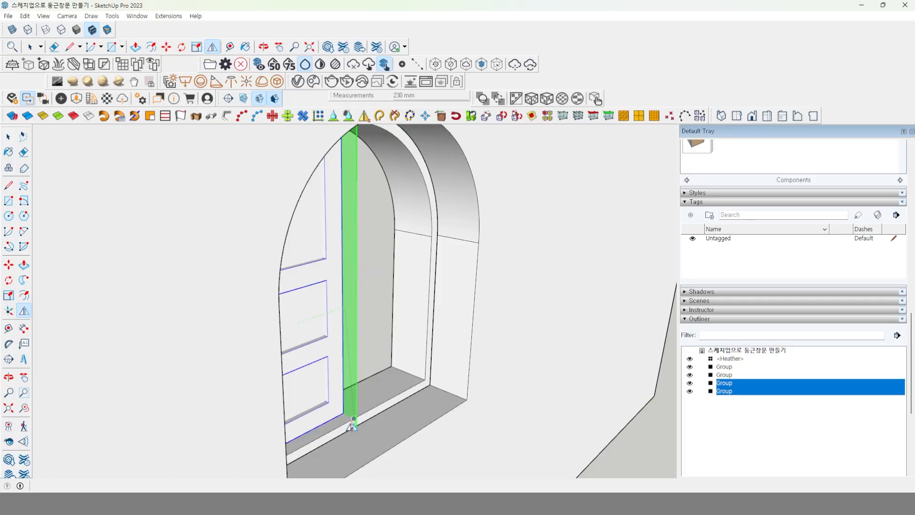
click(352, 424)
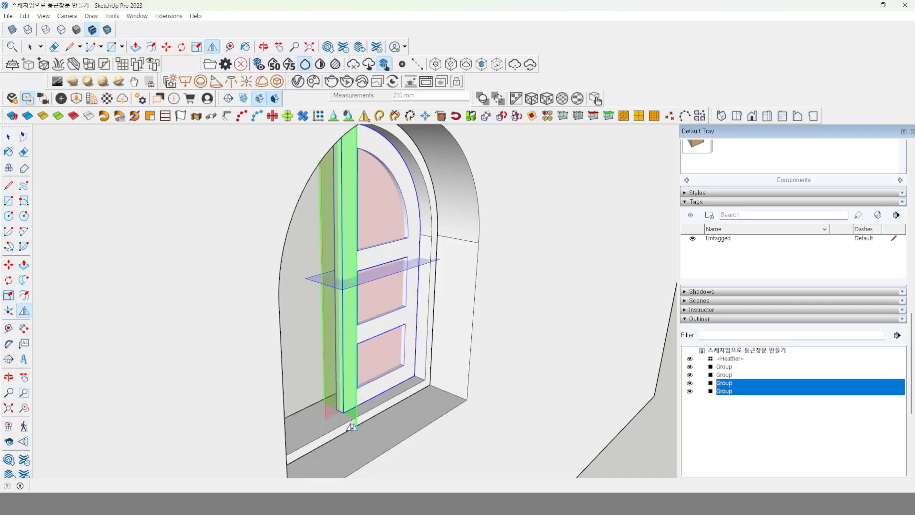
key(space)
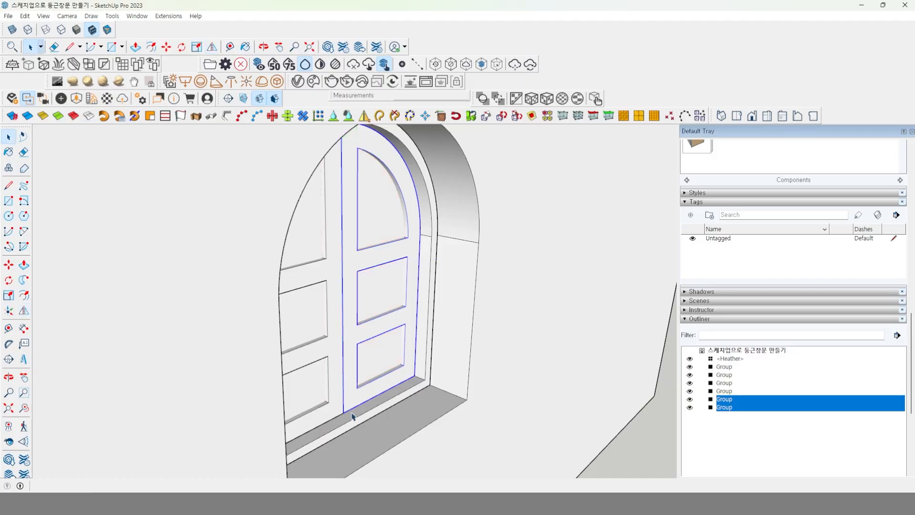
Create a pale orange material named 벽1 and paint the whole wall with it
scroll(372, 357, down, 5)
mouse_move(372, 357)
middle_down()
mouse_move(358, 337)
mouse_move(365, 318)
middle_up()
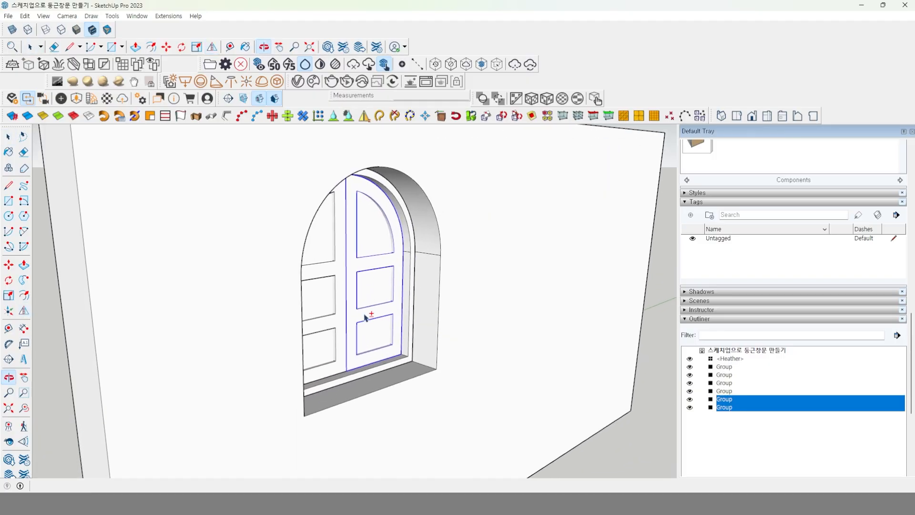
key(space)
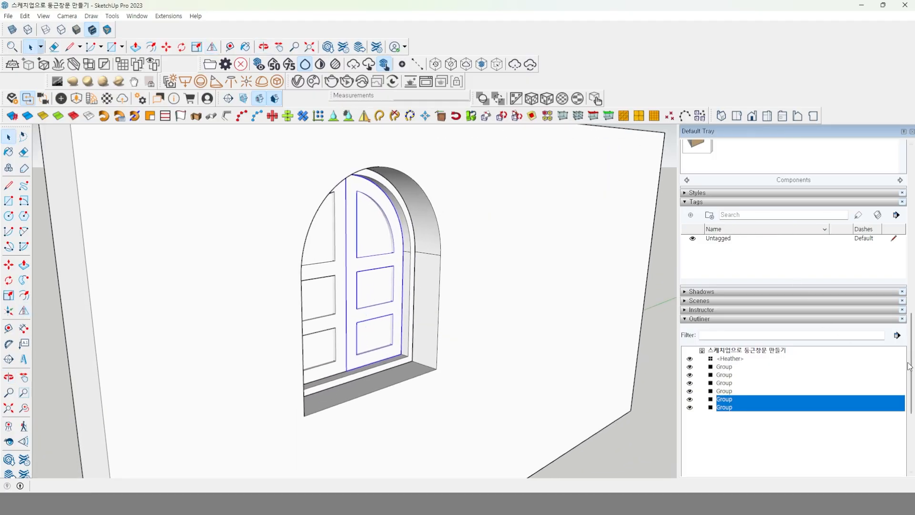
drag(911, 357, 907, 239)
click(901, 228)
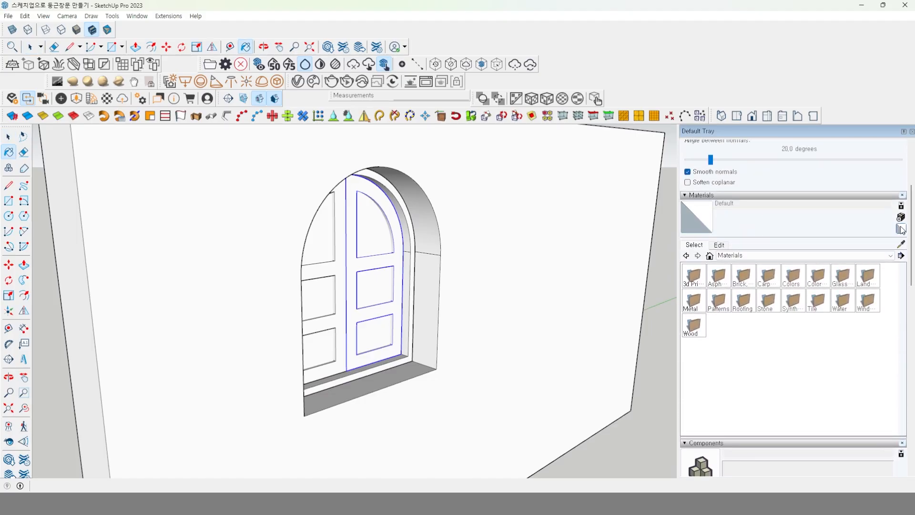
click(900, 217)
double_click(466, 152)
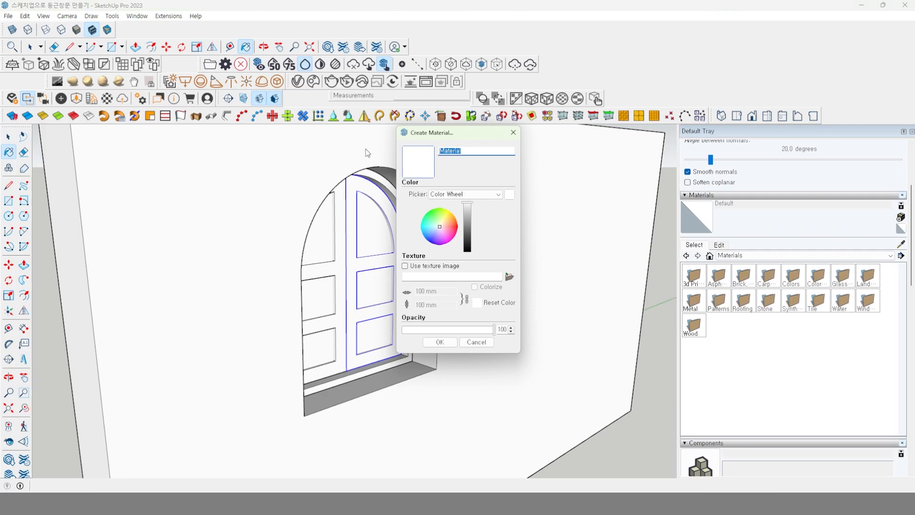
text(q)
text(벽)
text(1)
click(443, 218)
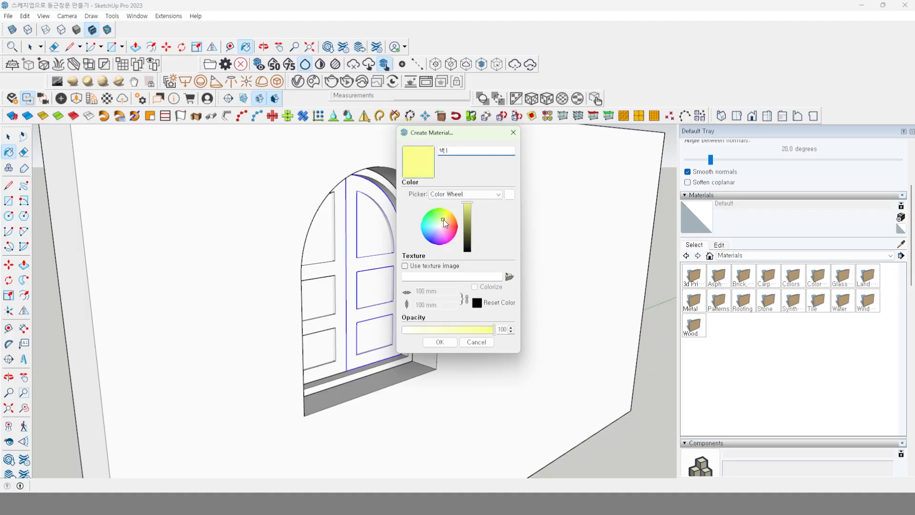
click(445, 222)
click(439, 341)
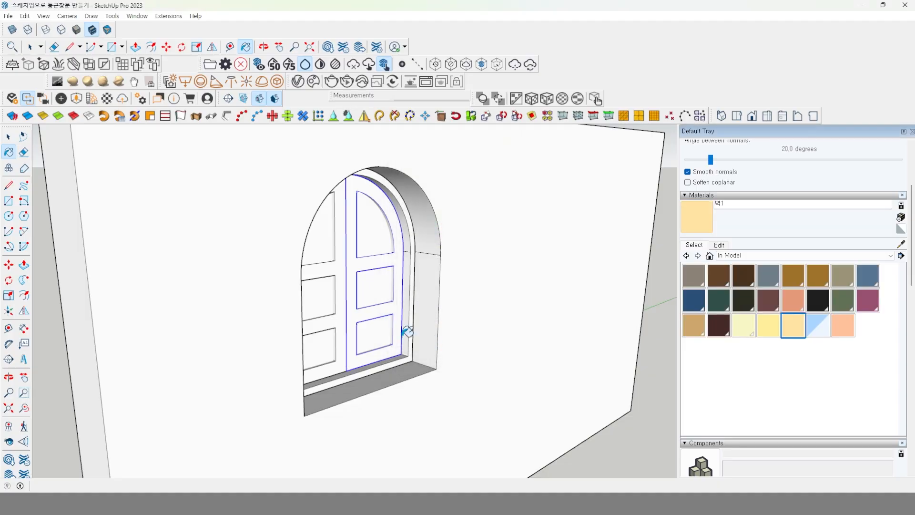
click(237, 241)
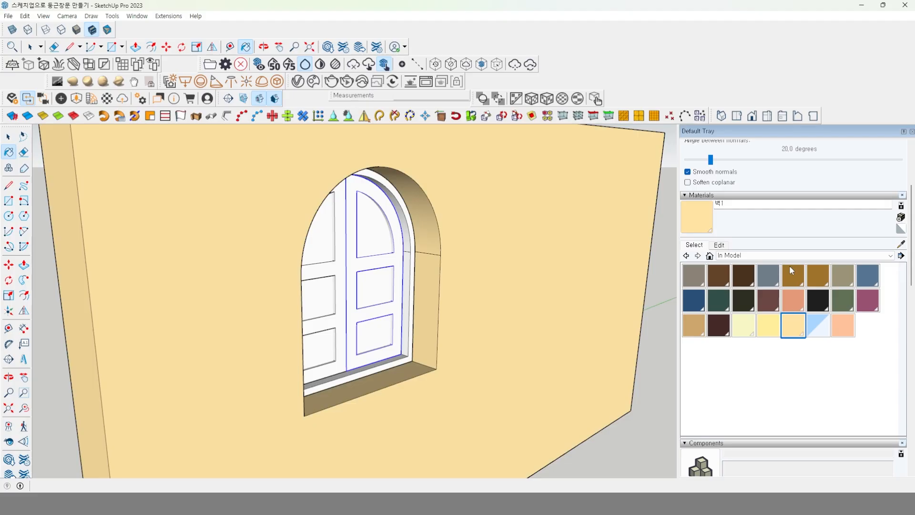
Create a darker khaki material named 창틀1 for the window frame
click(901, 229)
click(900, 217)
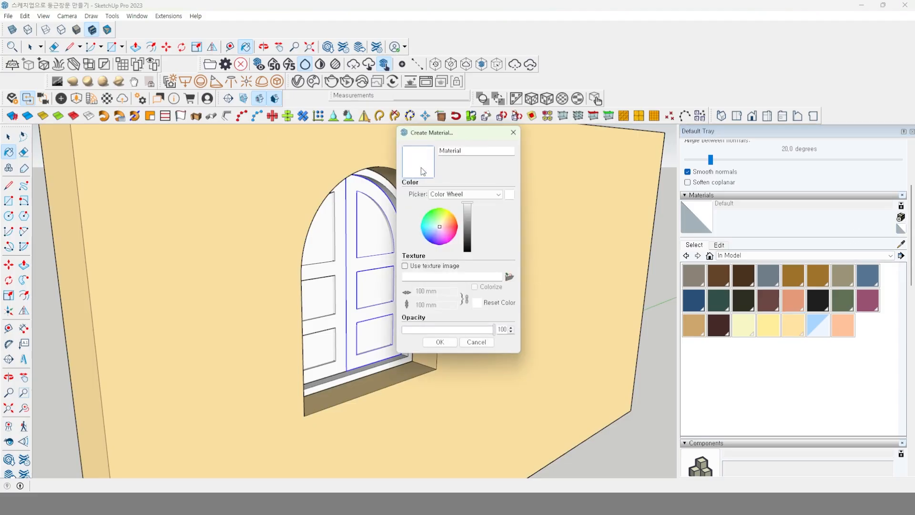
double_click(469, 151)
text(c)
text(창틀1)
drag(465, 215, 468, 213)
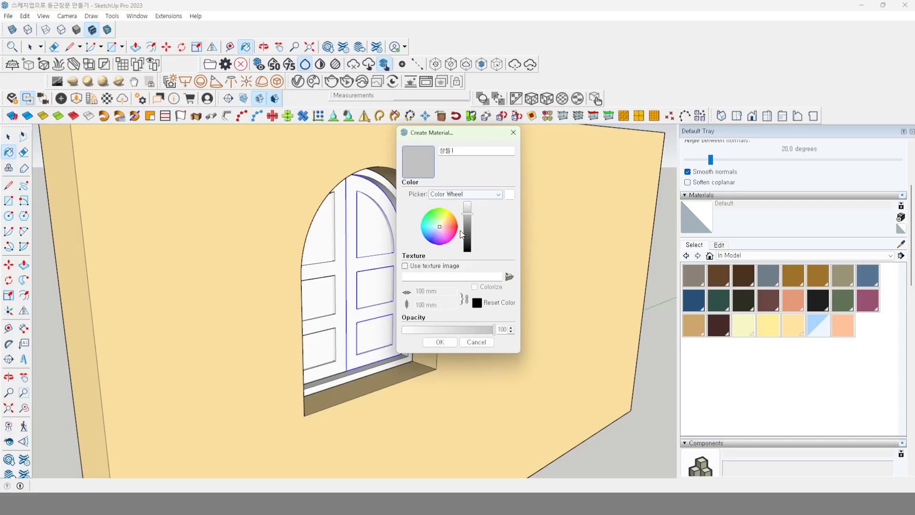
click(446, 220)
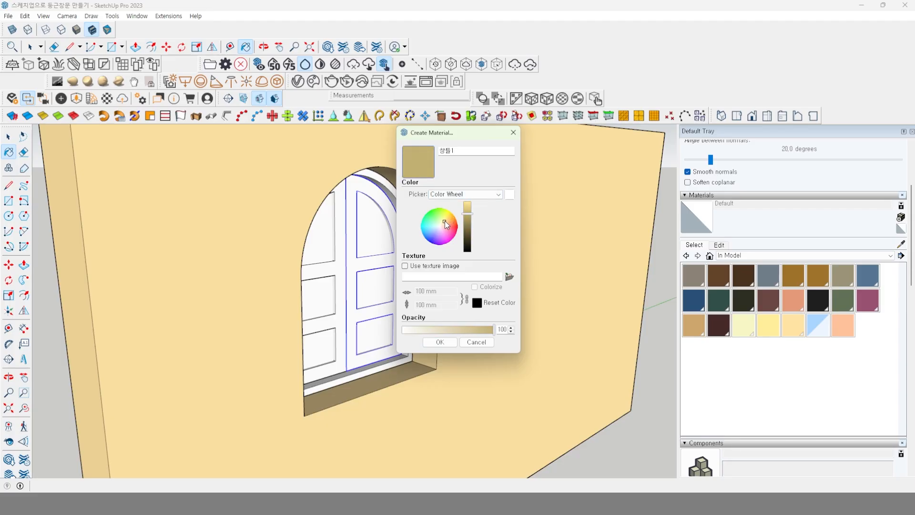
click(439, 341)
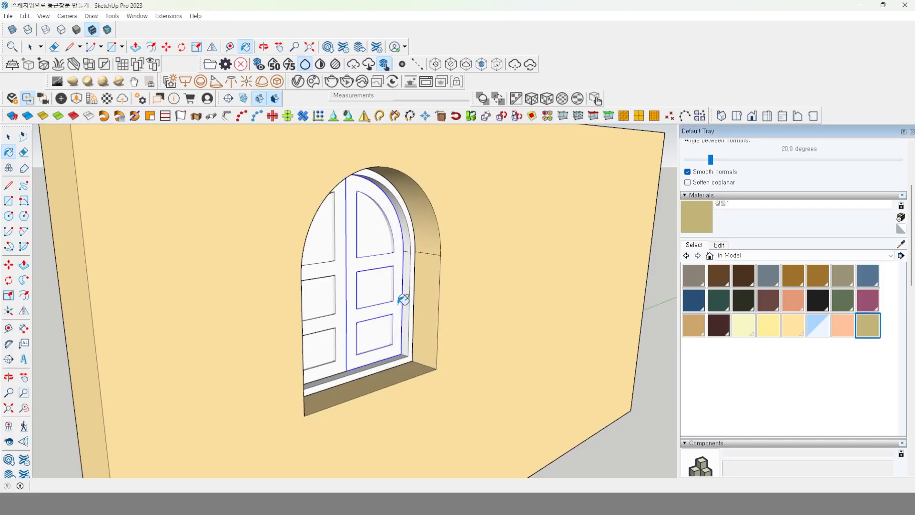
Paint the outer window frame and both half-arch frame panels with the 창틀1 material
click(401, 301)
click(409, 300)
click(344, 315)
key(space)
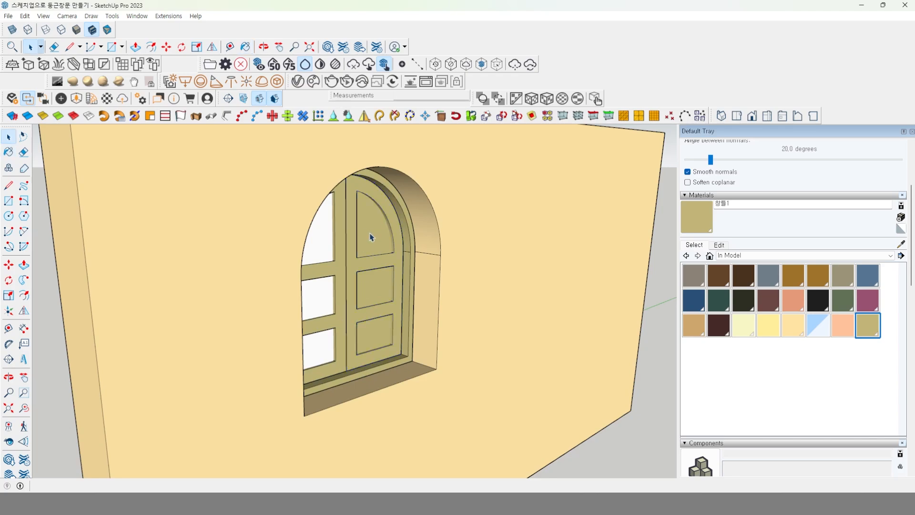
Create a sky-blue material named 유리1 and paint the glass panes of both window halves with it
click(904, 226)
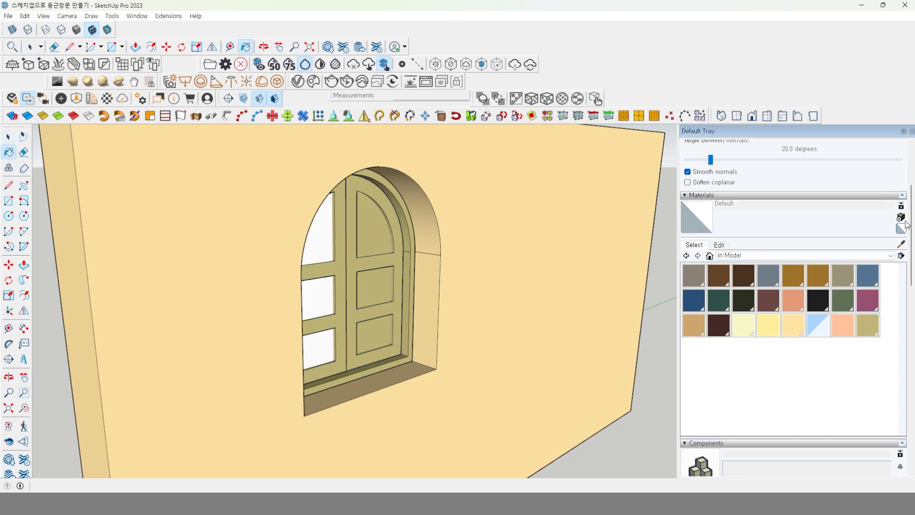
click(901, 218)
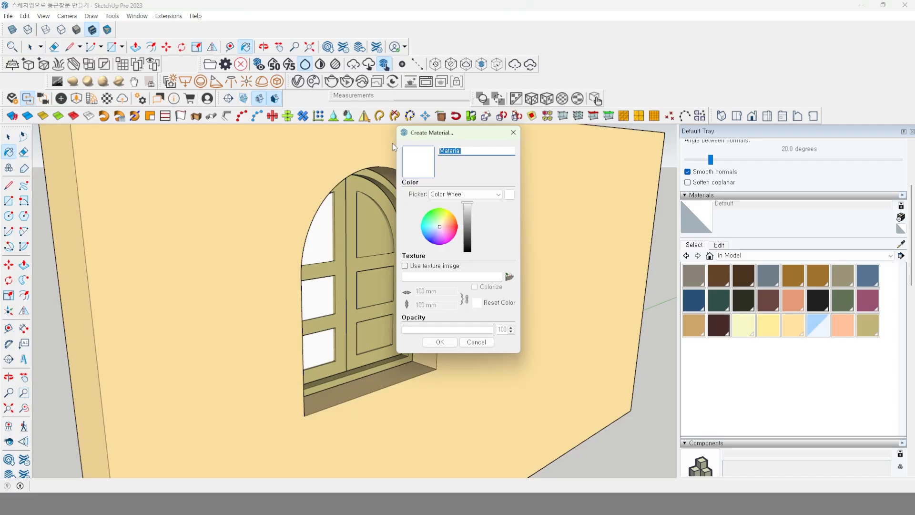
text(유리1)
click(431, 229)
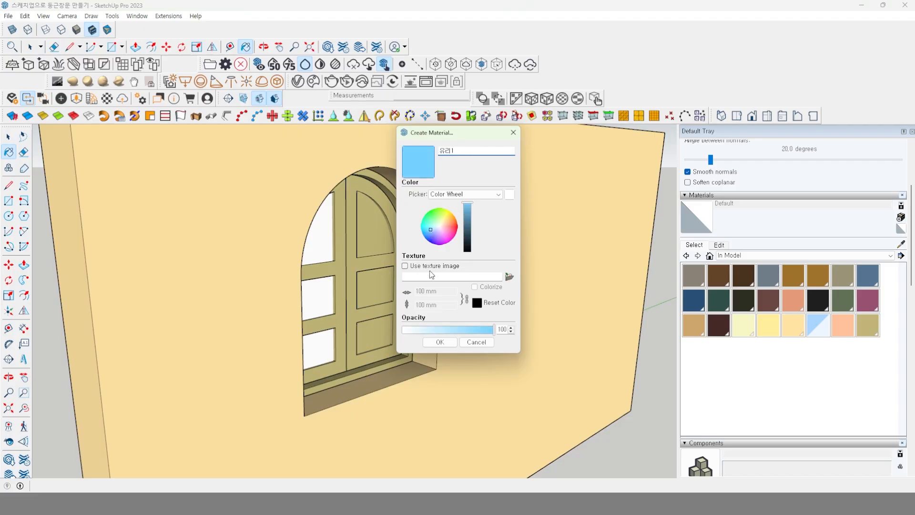
click(440, 343)
click(373, 286)
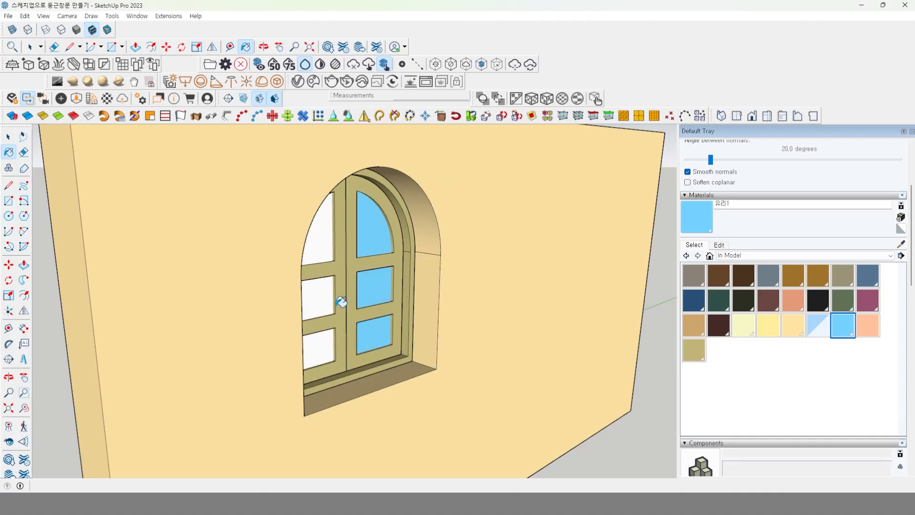
click(328, 310)
Lower the opacity of the 유리1 glass material to 33
scroll(379, 312, up, 3)
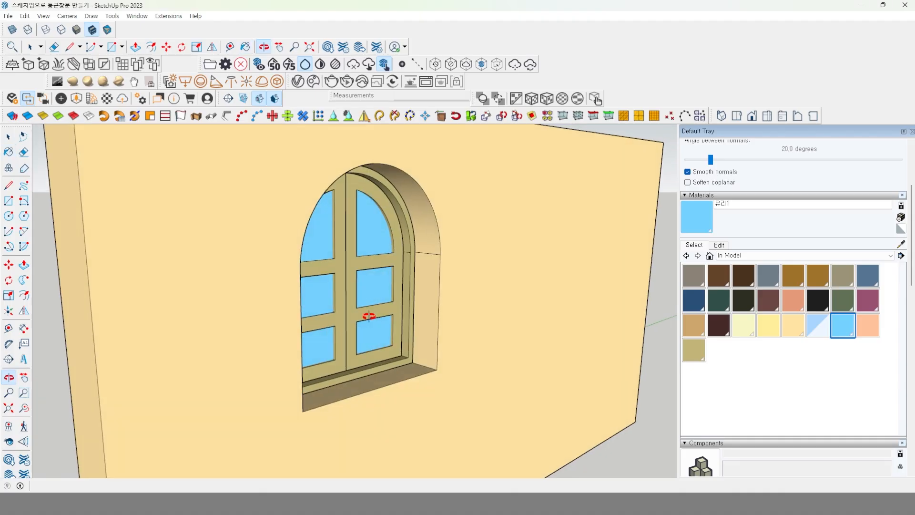
mouse_move(386, 305)
middle_down()
mouse_move(394, 341)
mouse_move(384, 335)
middle_up()
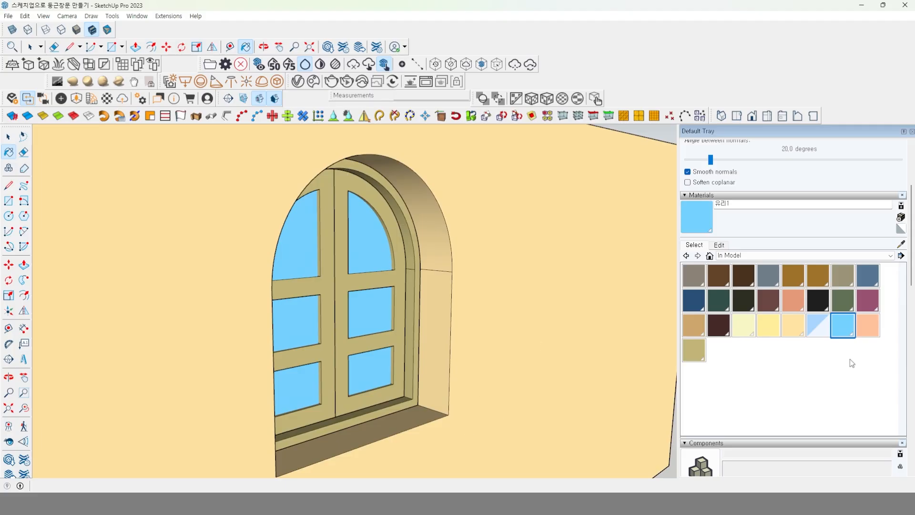
click(719, 246)
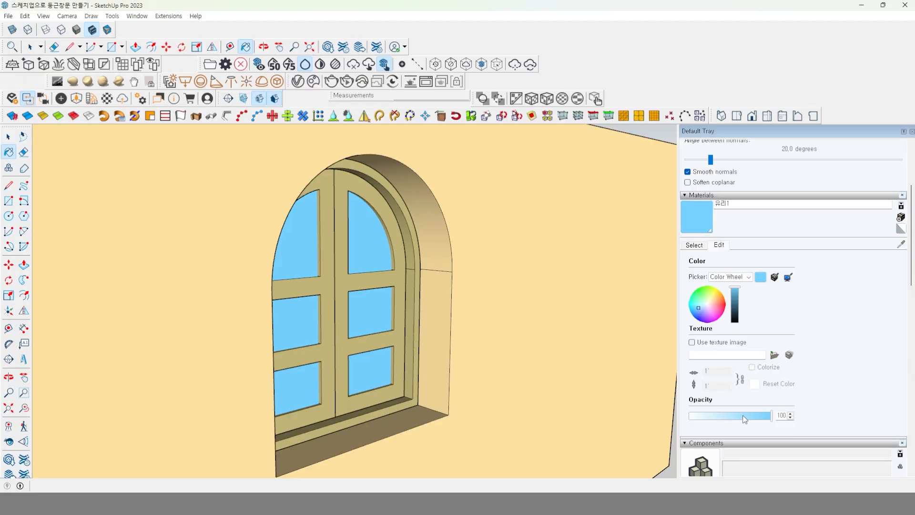
drag(759, 418, 716, 420)
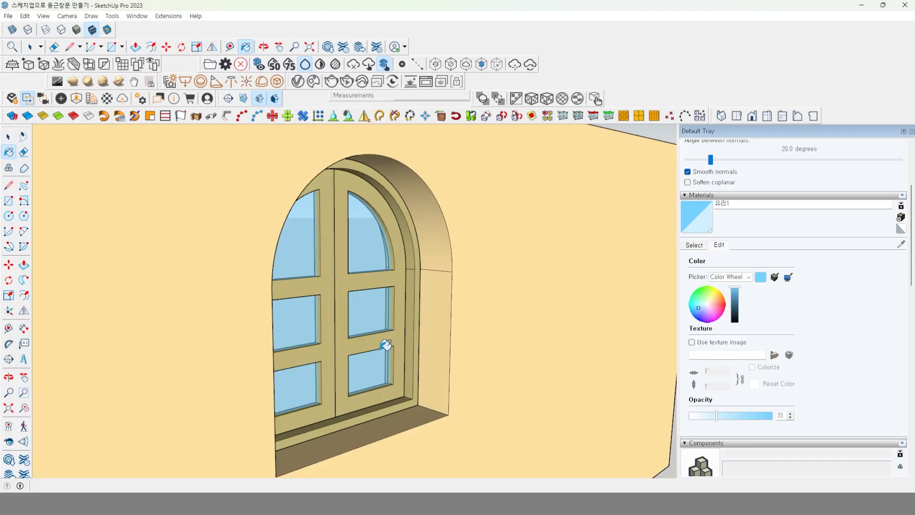
scroll(386, 343, down, 3)
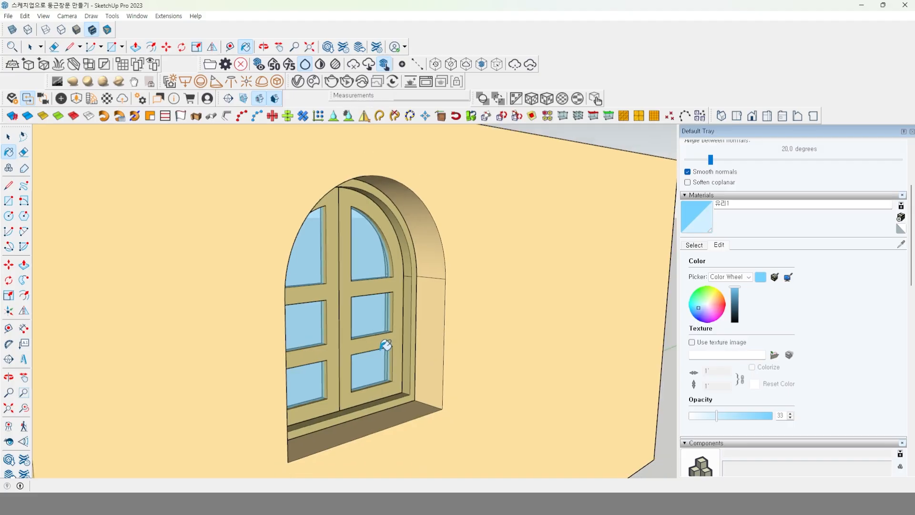